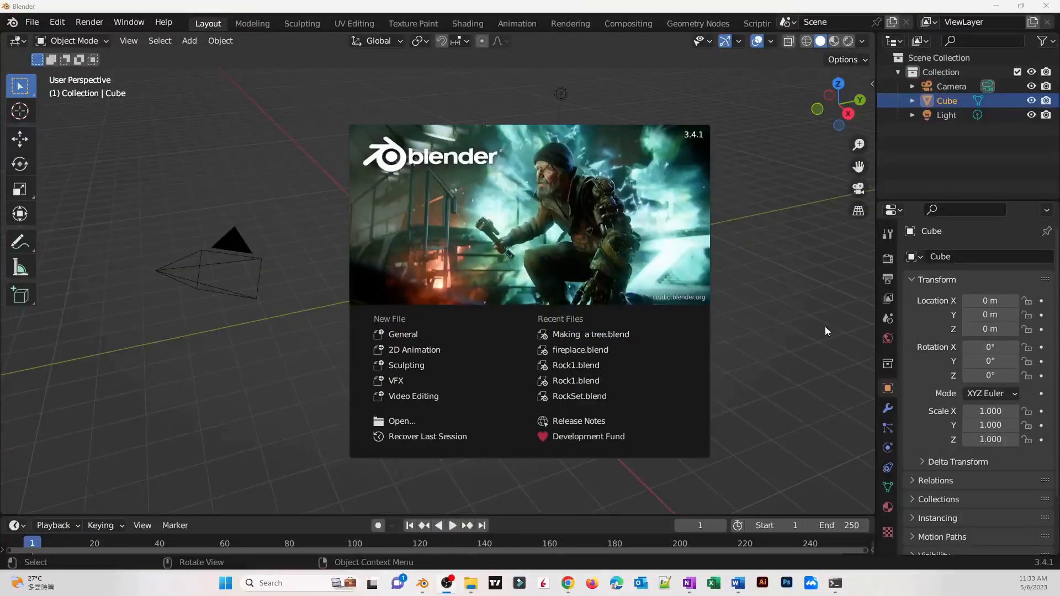
# Dismiss the splash screen and delete the default cube
pyautogui.click(820, 324)
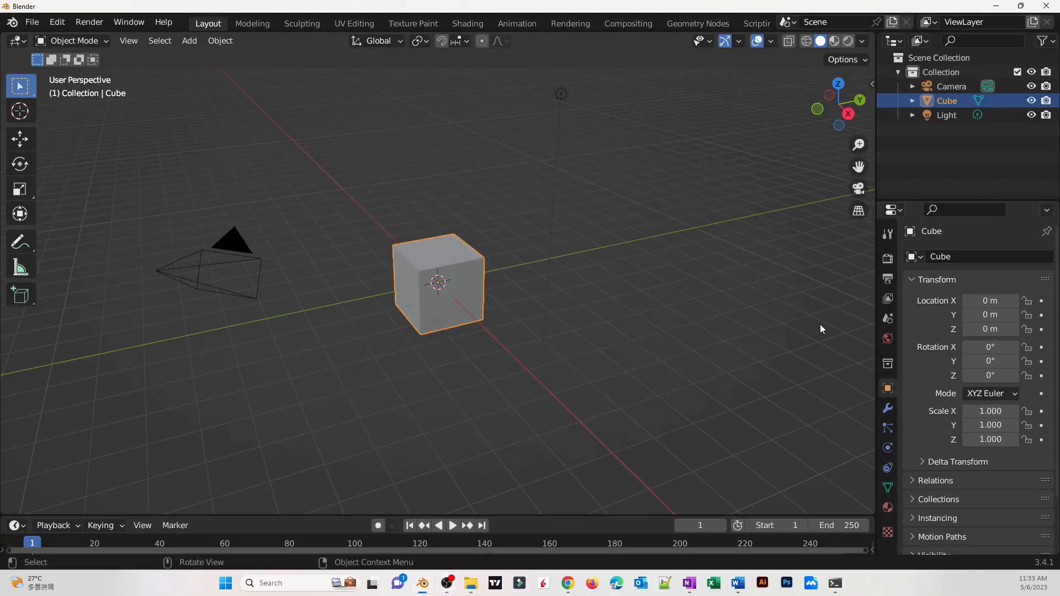
pyautogui.moveTo(820, 324); pyautogui.dragTo(678, 346, button='middle')
pyautogui.press('Delete')
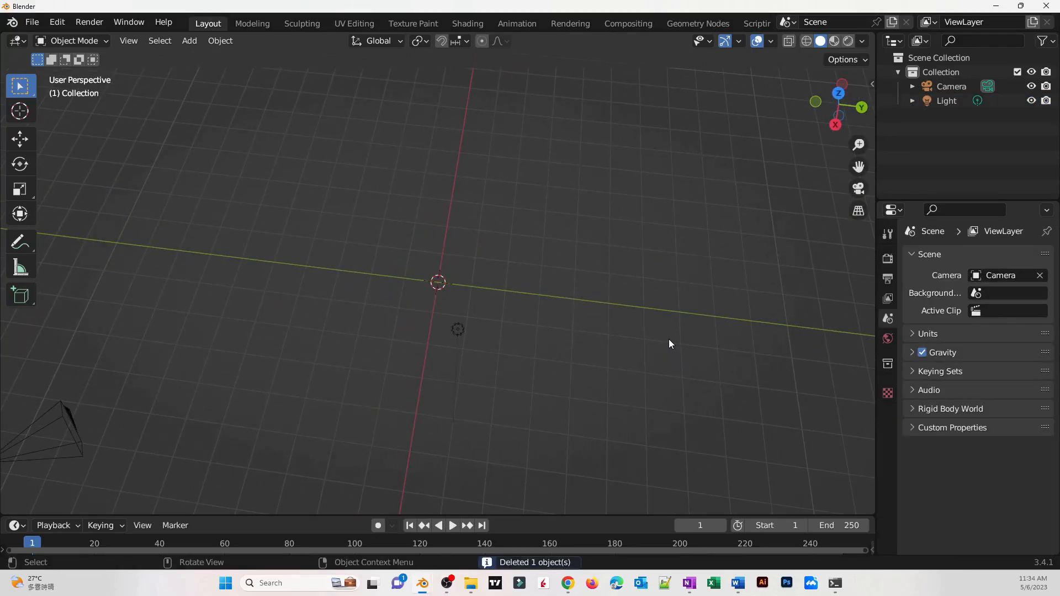
# Add a mesh plane to the scene
pyautogui.hotkey('shift', 'a')
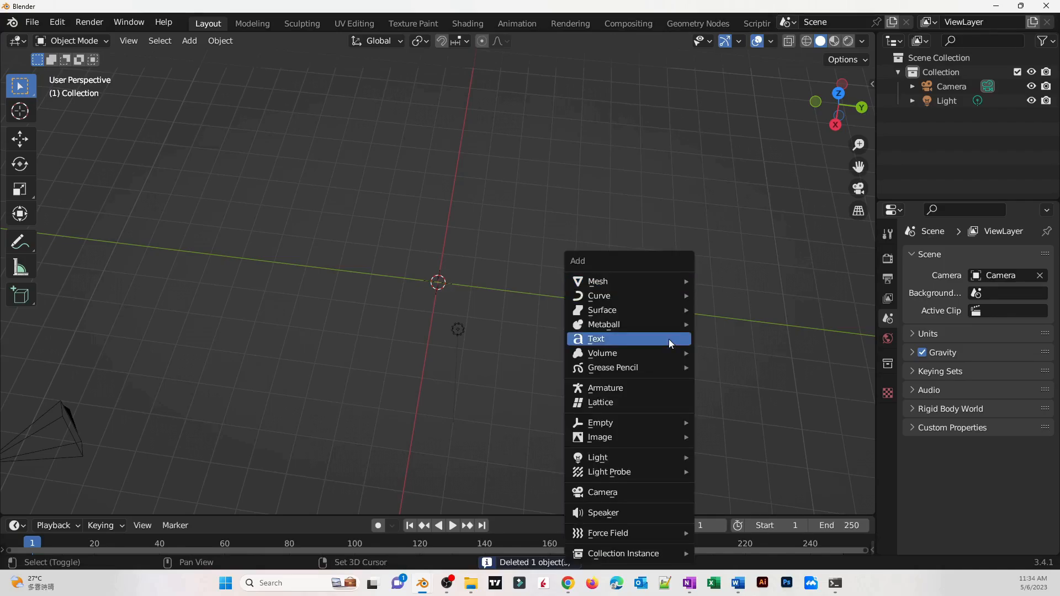
pyautogui.click(191, 42)
pyautogui.moveTo(201, 59)
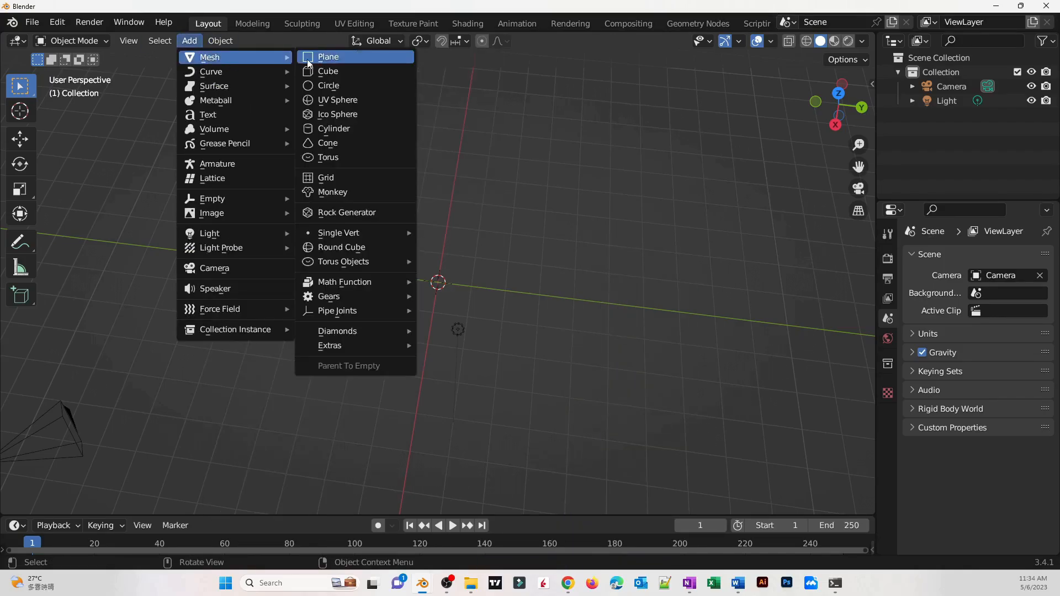
pyautogui.click(322, 57)
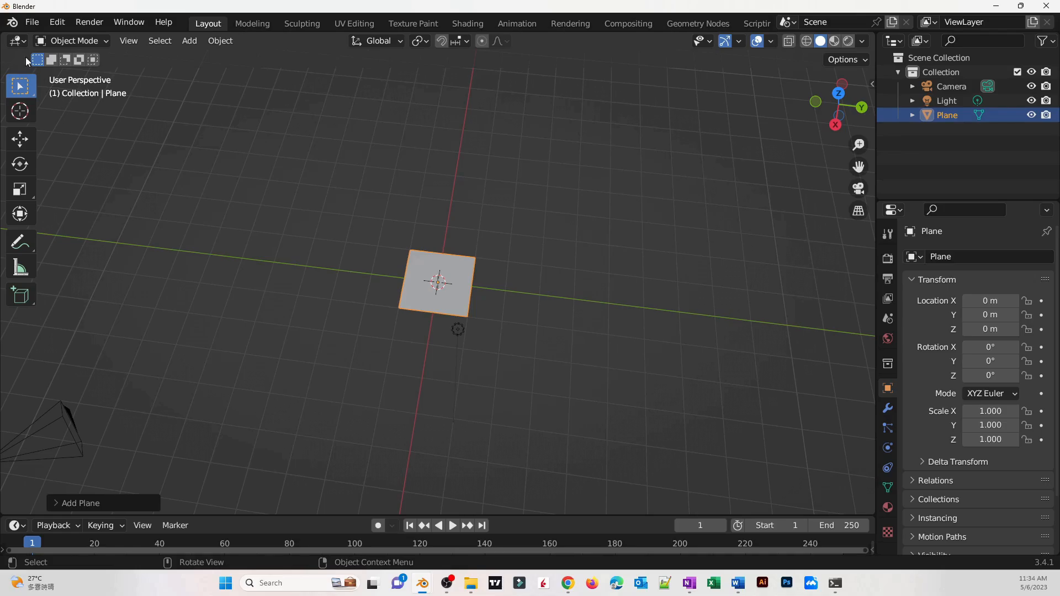
# Enter Edit Mode, select all of the plane's vertices and merge them at center into a single vertex
pyautogui.press('Tab')
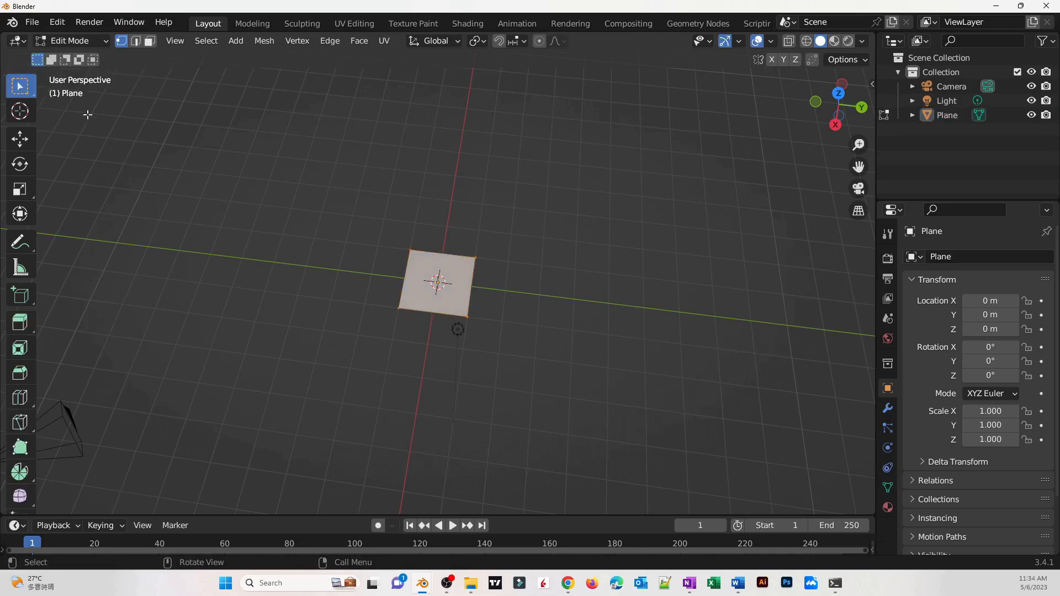
pyautogui.click(68, 41)
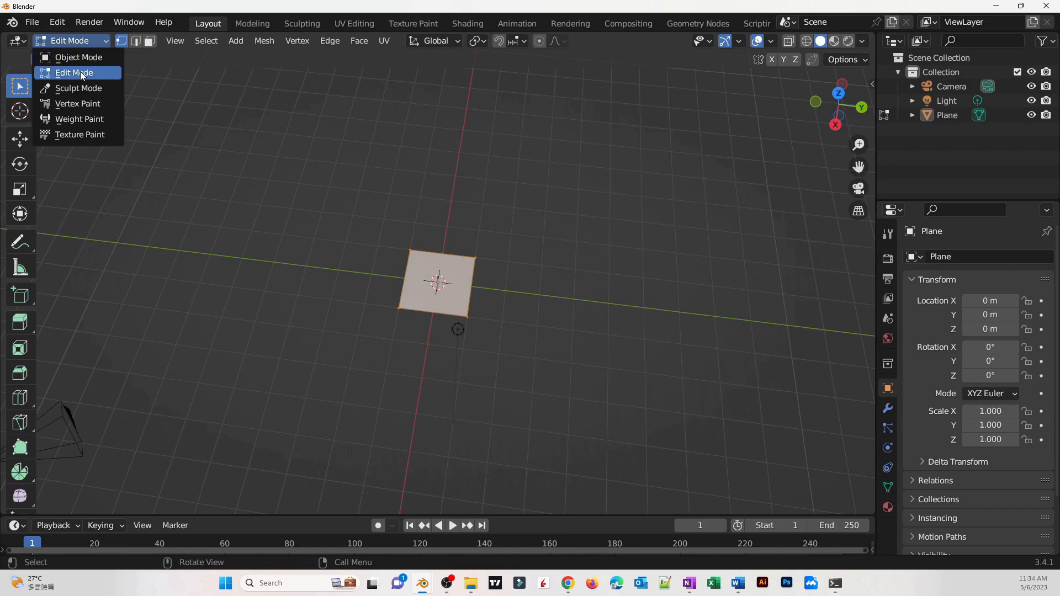
pyautogui.click(80, 71)
pyautogui.moveTo(378, 344); pyautogui.dragTo(478, 299, button='middle')
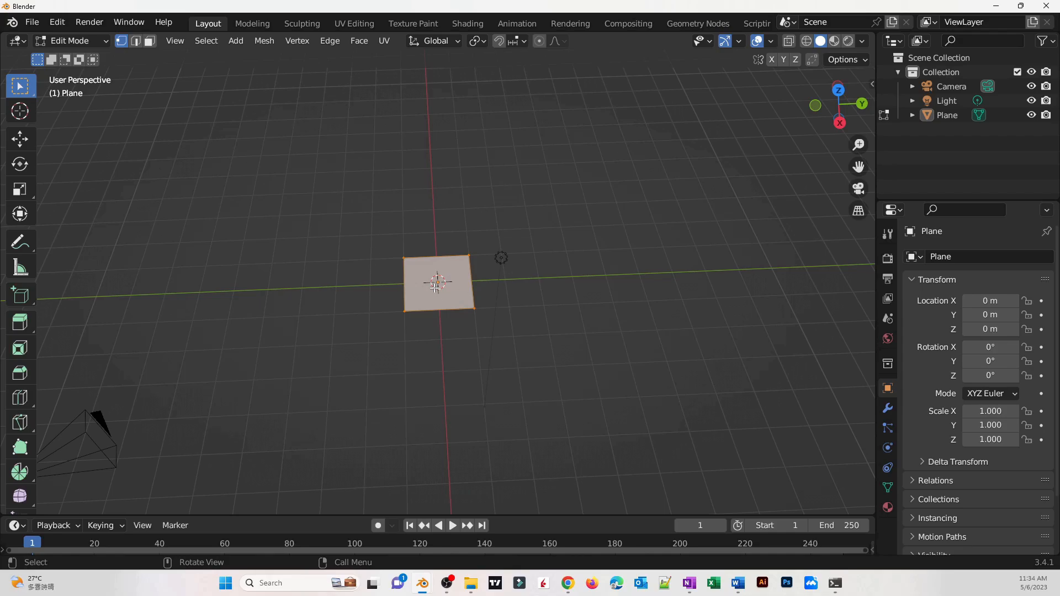
pyautogui.press('m')
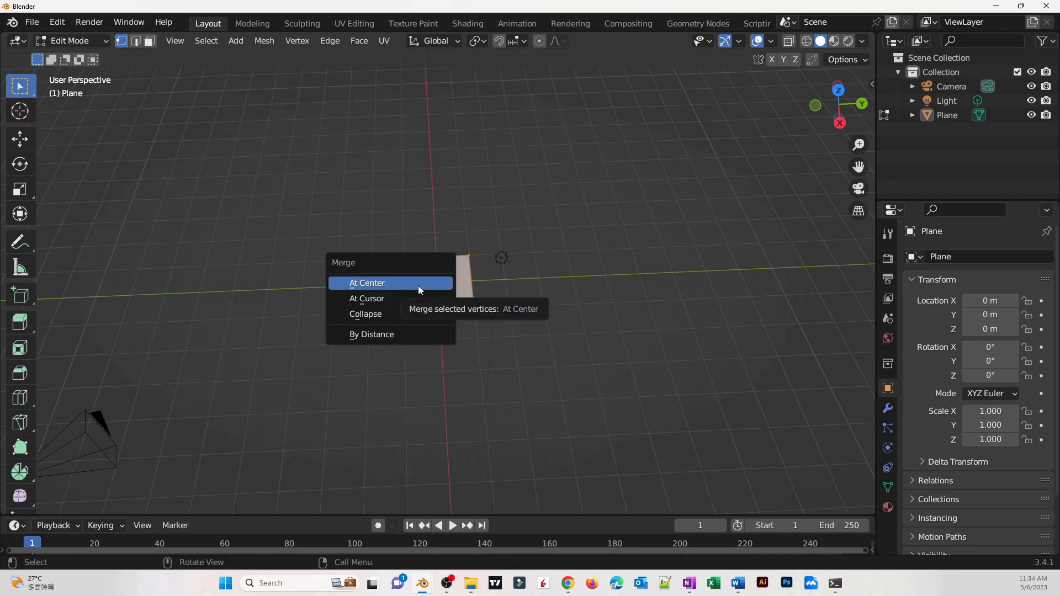
pyautogui.click(419, 286)
# Extrude the vertex upward repeatedly to build a trunk with several branching limbs as a tree skeleton
pyautogui.moveTo(498, 340)
pyautogui.mouseDown(button='middle')
pyautogui.moveTo(492, 282)
pyautogui.moveTo(480, 341)
pyautogui.mouseUp(button='middle')
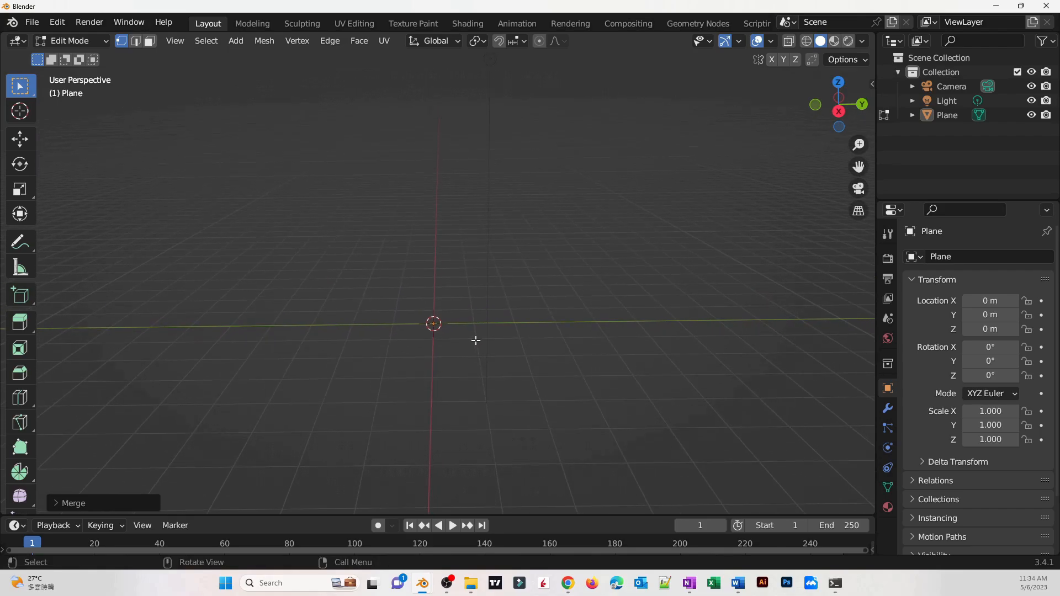
pyautogui.press('e')
pyautogui.click(476, 298)
pyautogui.press('e')
pyautogui.click(480, 268)
pyautogui.press('e')
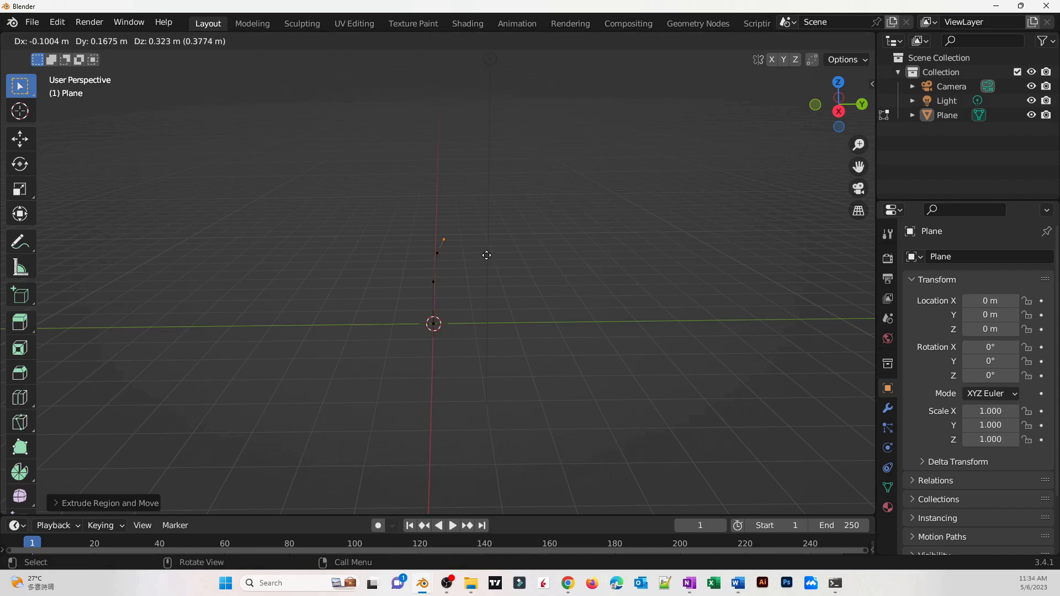
pyautogui.click(491, 236)
pyautogui.press('e')
pyautogui.click(514, 208)
pyautogui.press('e')
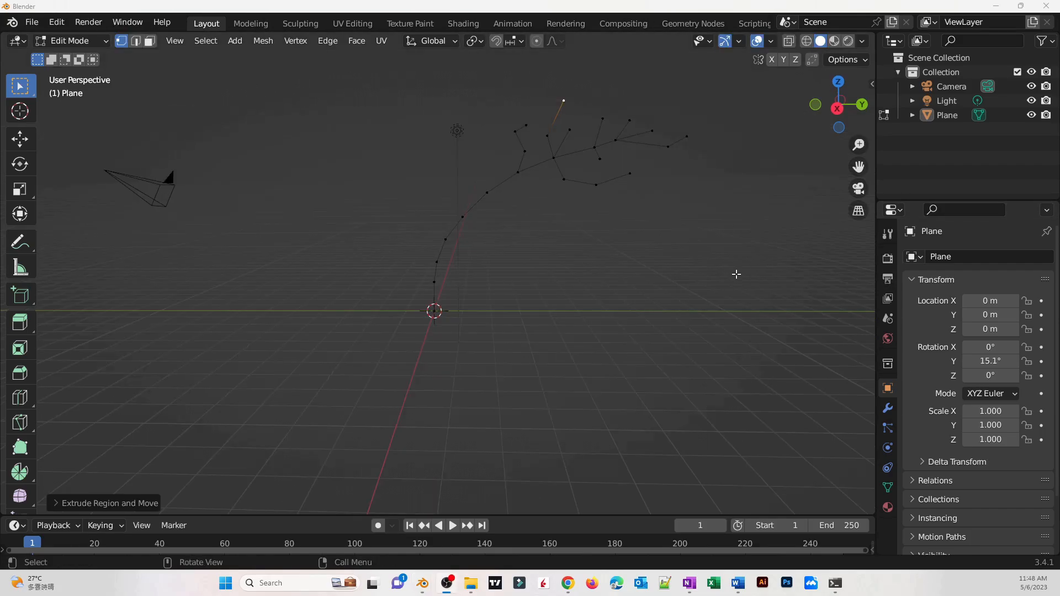
# Add a Skin modifier to the plane object
pyautogui.moveTo(736, 274); pyautogui.dragTo(744, 288, button='middle')
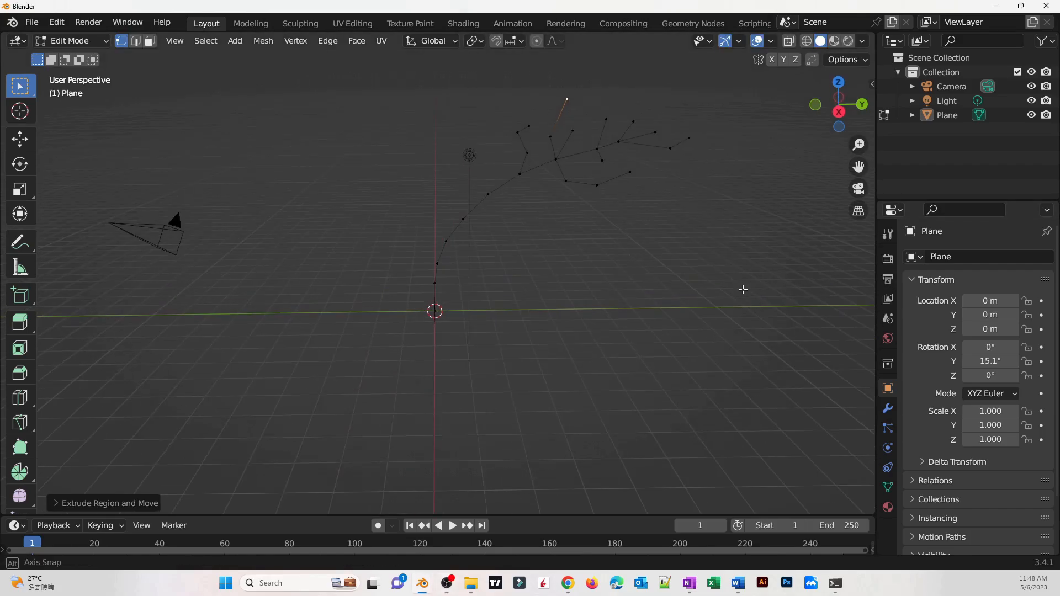
pyautogui.click(888, 409)
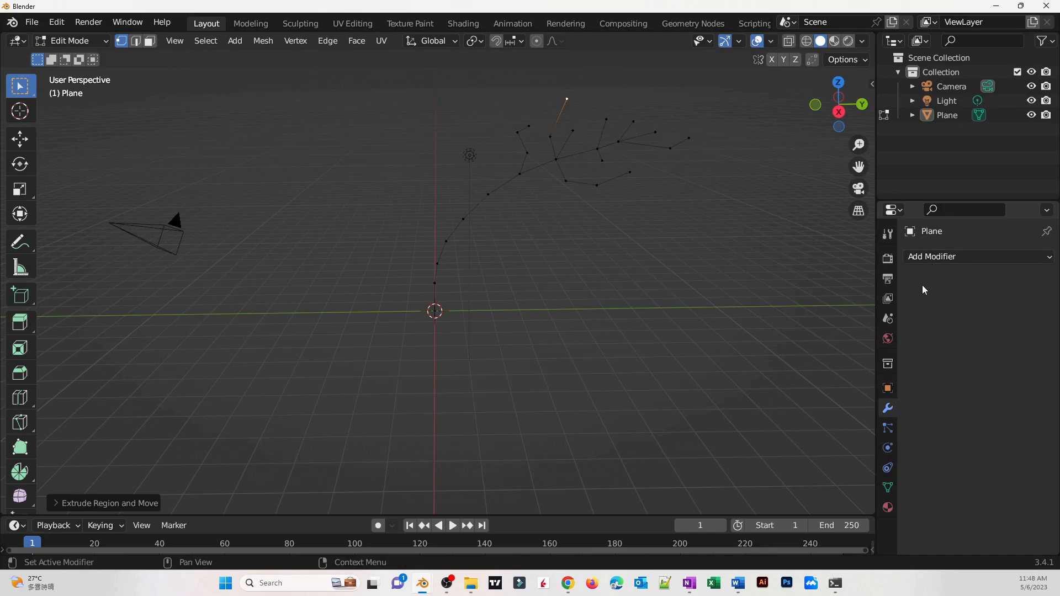
pyautogui.click(943, 260)
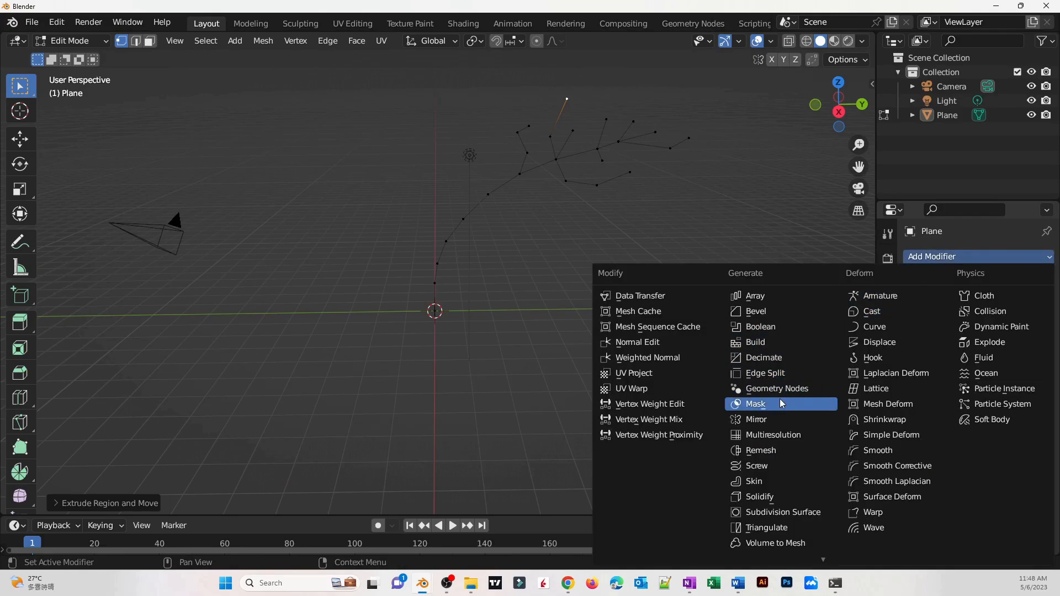
pyautogui.click(768, 482)
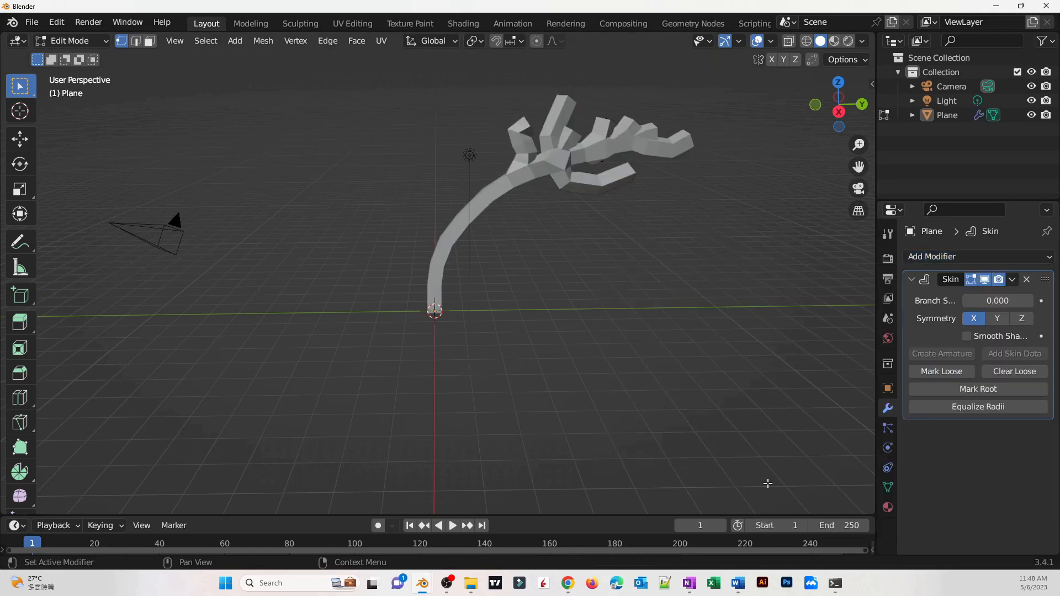
# Enable X-ray and shrink the skin radius at two of the branch-tip vertices
pyautogui.moveTo(636, 356)
pyautogui.mouseDown(button='middle')
pyautogui.moveTo(564, 345)
pyautogui.moveTo(504, 367)
pyautogui.moveTo(575, 334)
pyautogui.moveTo(628, 338)
pyautogui.mouseUp(button='middle')
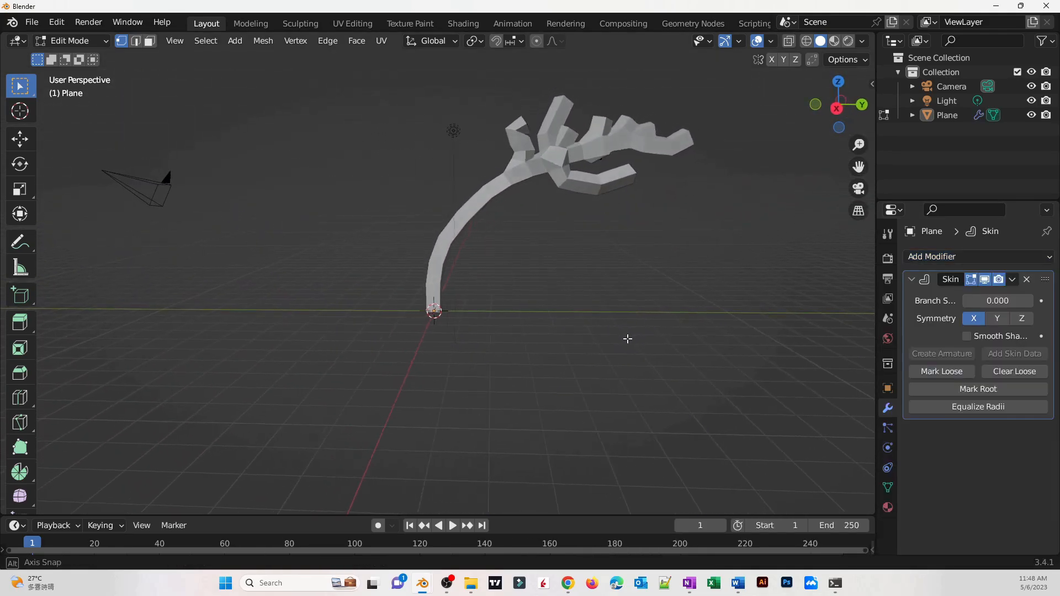
pyautogui.click(790, 44)
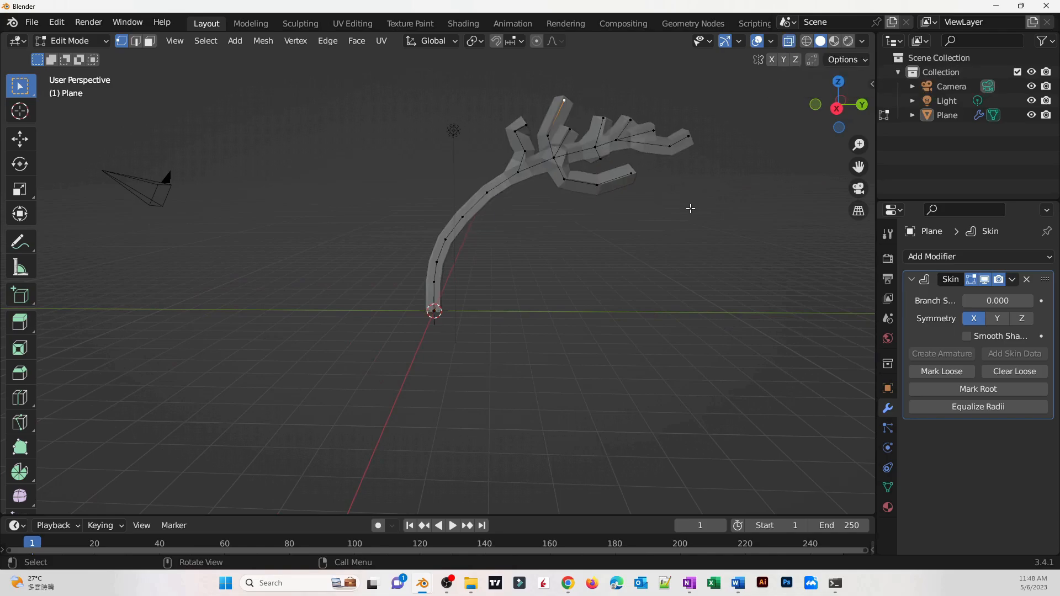
pyautogui.moveTo(691, 209); pyautogui.dragTo(375, 281, button='middle')
pyautogui.scroll(3, 529, 248)
pyautogui.scroll(2, 414, 284)
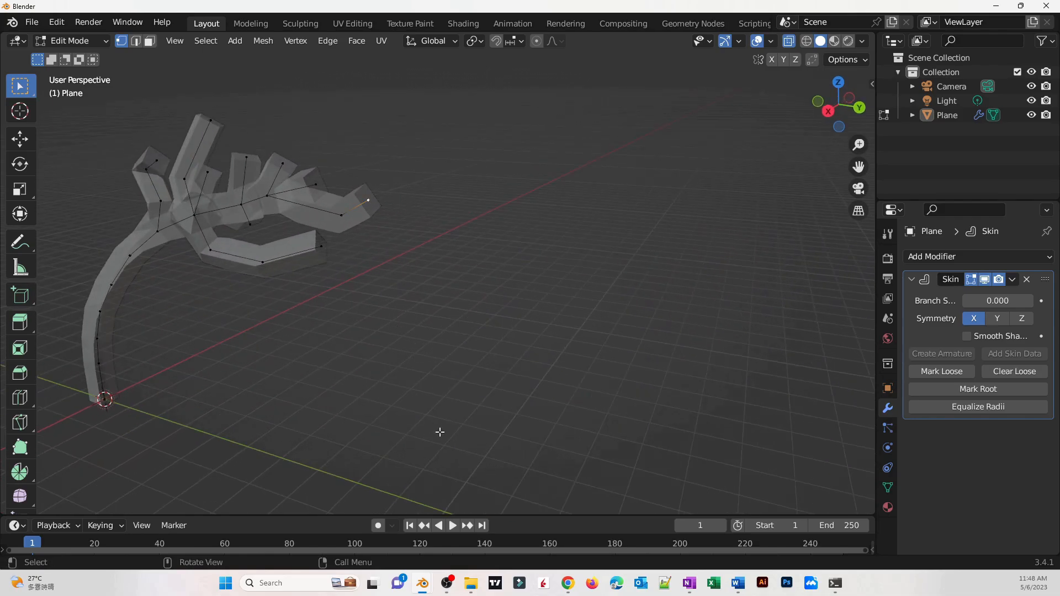
pyautogui.hotkey('ctrl', 'a')
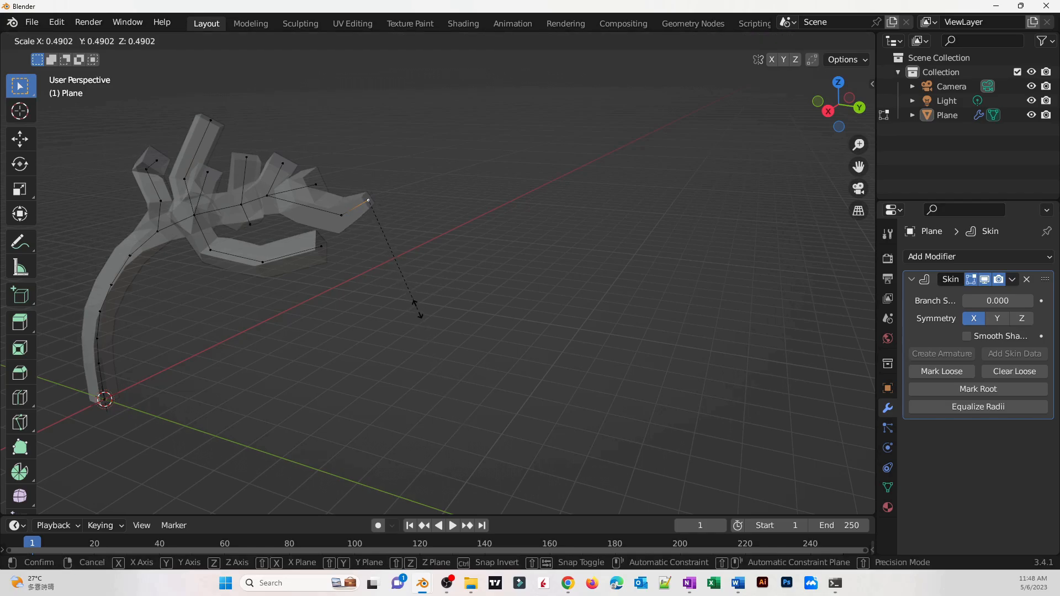
pyautogui.click(403, 251)
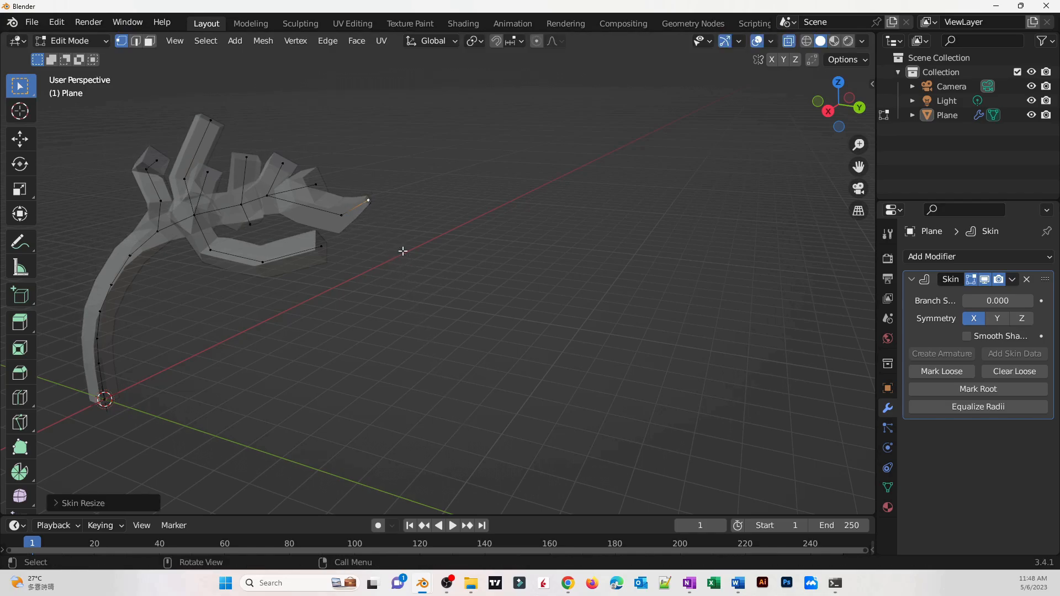
pyautogui.click(341, 216)
pyautogui.hotkey('ctrl', 'a')
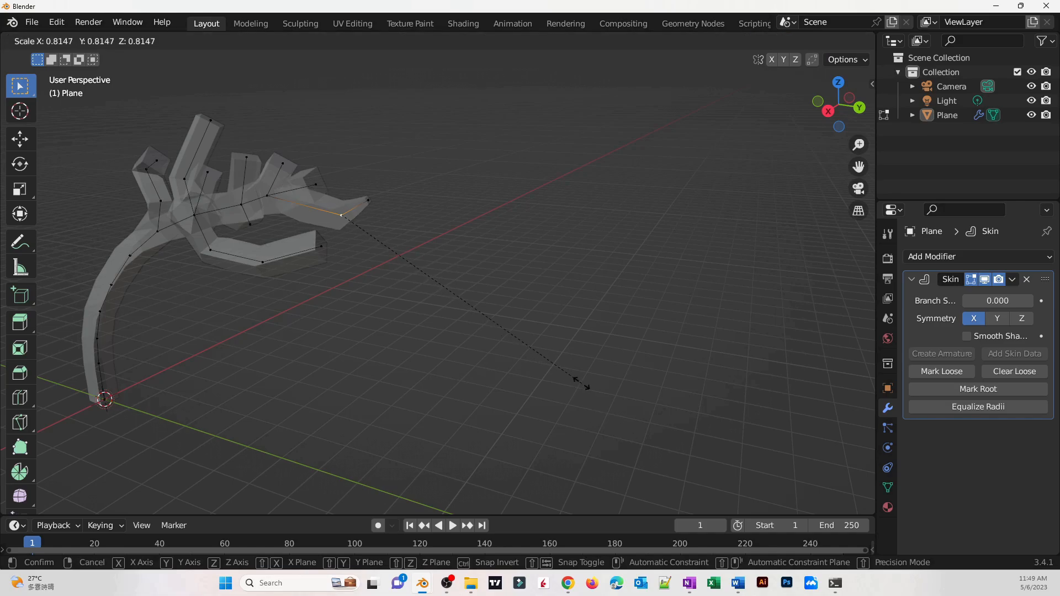
pyautogui.click(514, 333)
# Shrink the skin radius at further branch vertices so the limbs taper thinner
pyautogui.moveTo(512, 331); pyautogui.dragTo(355, 273, button='middle')
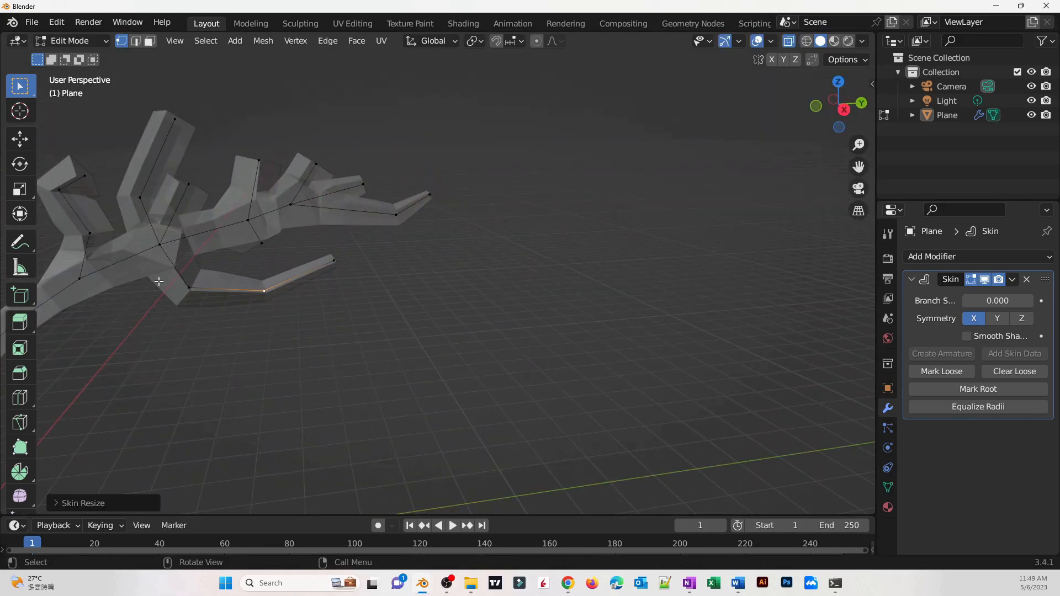
pyautogui.click(248, 220)
pyautogui.hotkey('ctrl', 'a')
pyautogui.click(363, 184)
pyautogui.hotkey('ctrl', 'a')
pyautogui.click(395, 253)
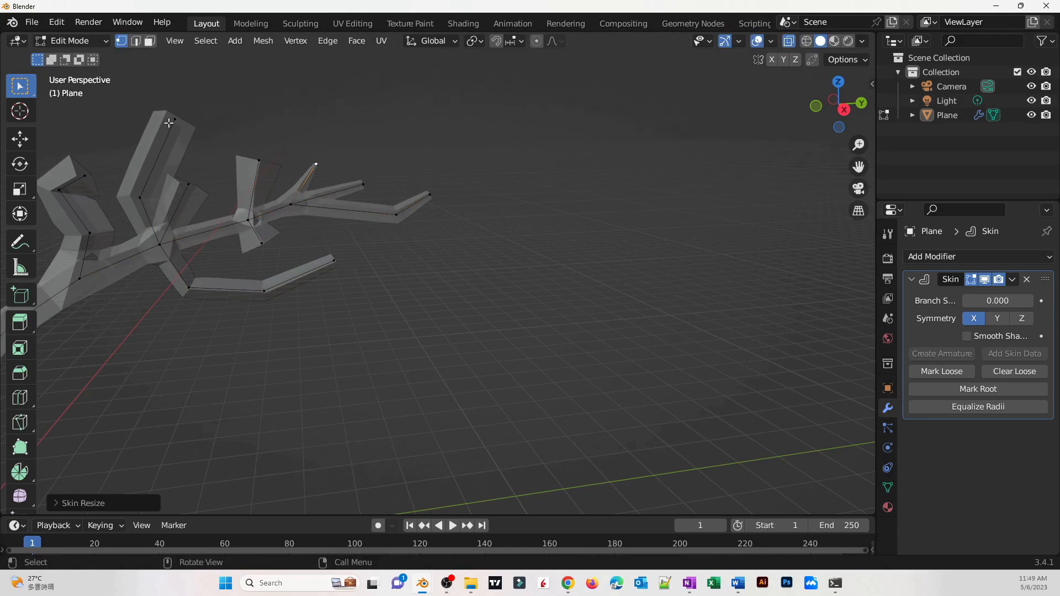
pyautogui.click(140, 198)
pyautogui.hotkey('ctrl', 'a')
pyautogui.click(268, 304)
pyautogui.moveTo(268, 304); pyautogui.dragTo(331, 348, button='middle')
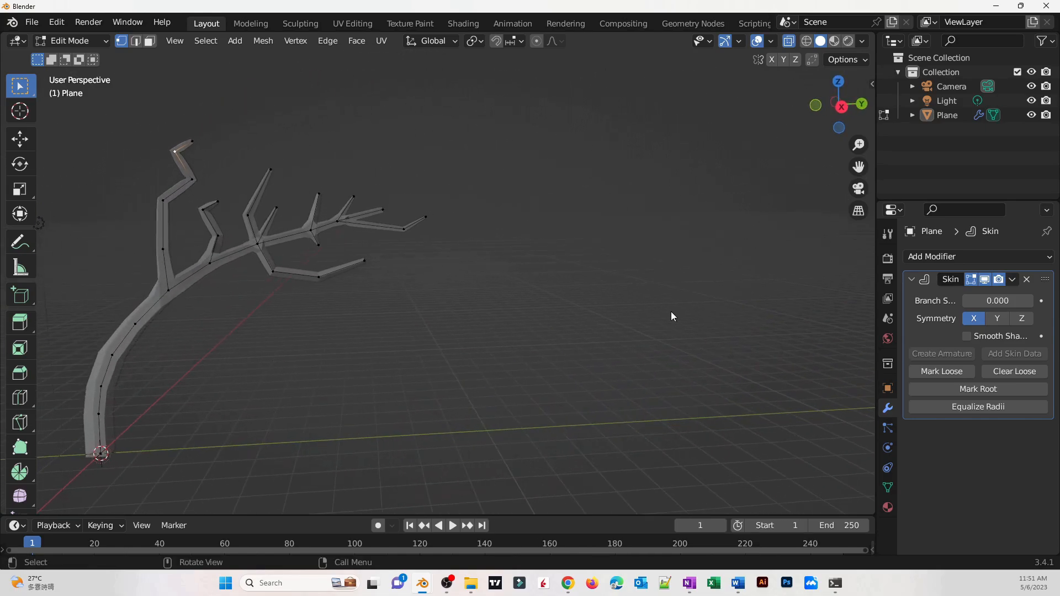
# Add a Subdivision Surface modifier and switch back to Object Mode
pyautogui.click(952, 258)
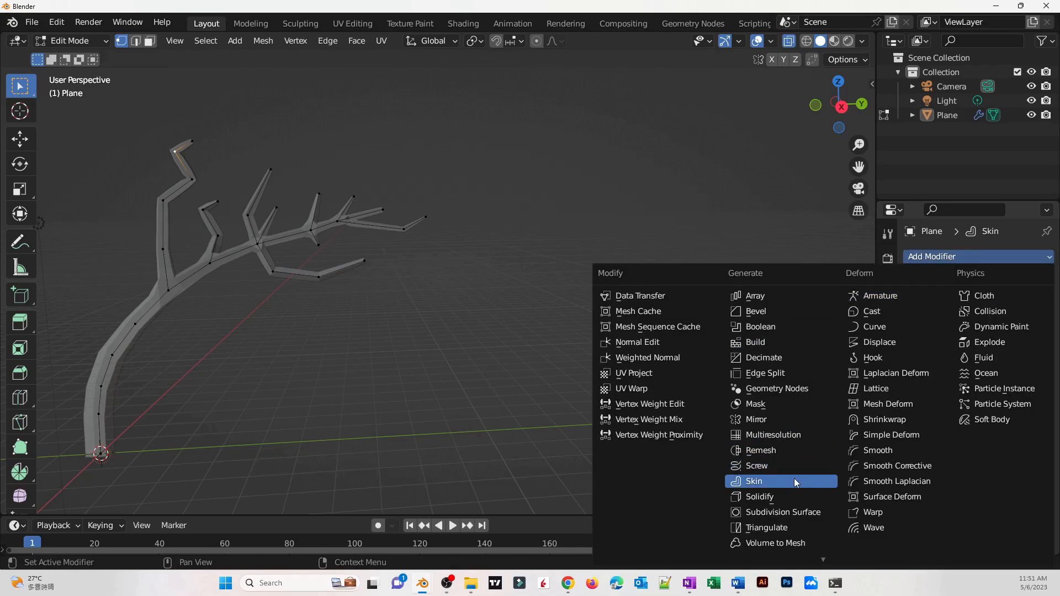
pyautogui.click(801, 512)
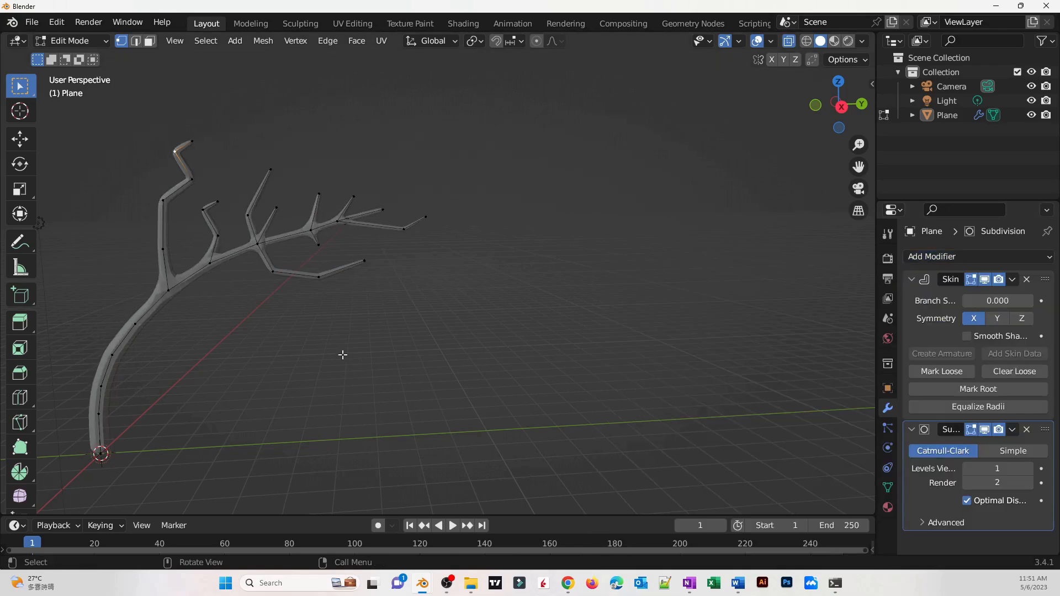
pyautogui.moveTo(343, 353); pyautogui.dragTo(252, 160, button='middle')
pyautogui.click(75, 44)
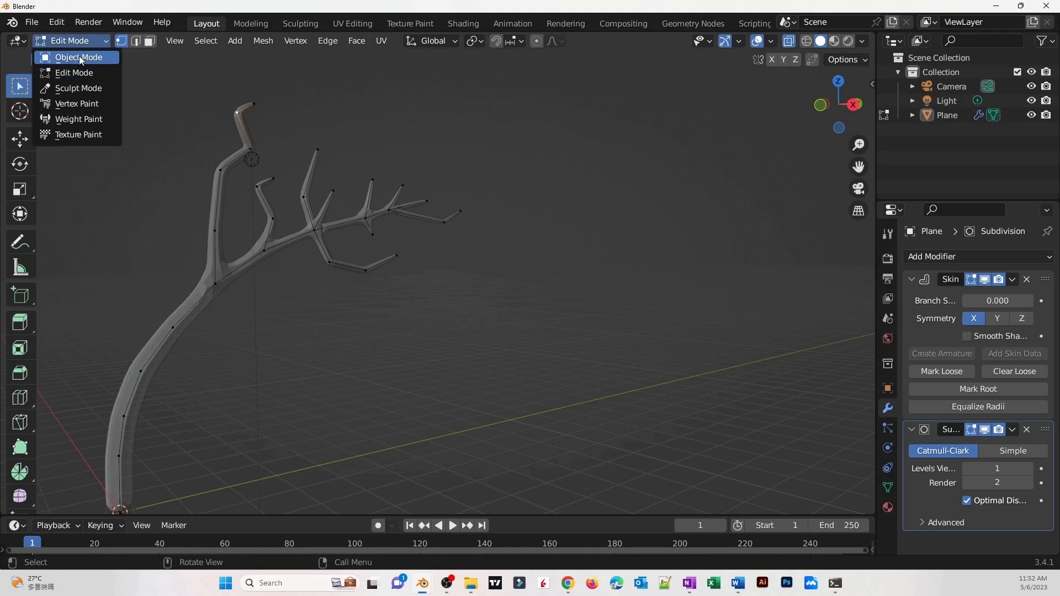
pyautogui.click(78, 55)
# Select the tree object and copy and paste it to create a duplicate
pyautogui.moveTo(287, 376); pyautogui.dragTo(243, 344, button='middle')
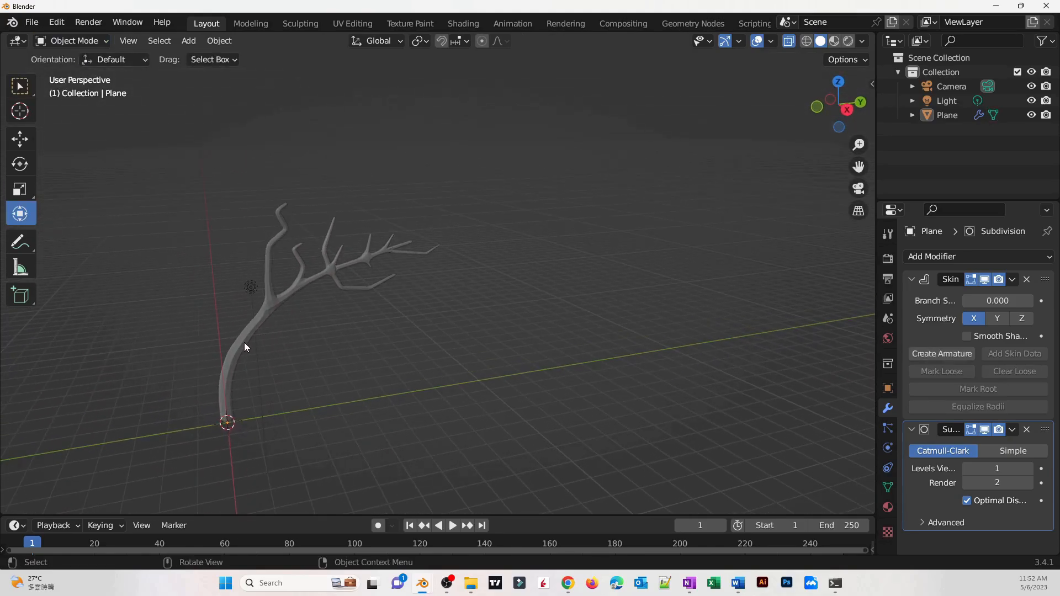
pyautogui.click(244, 344)
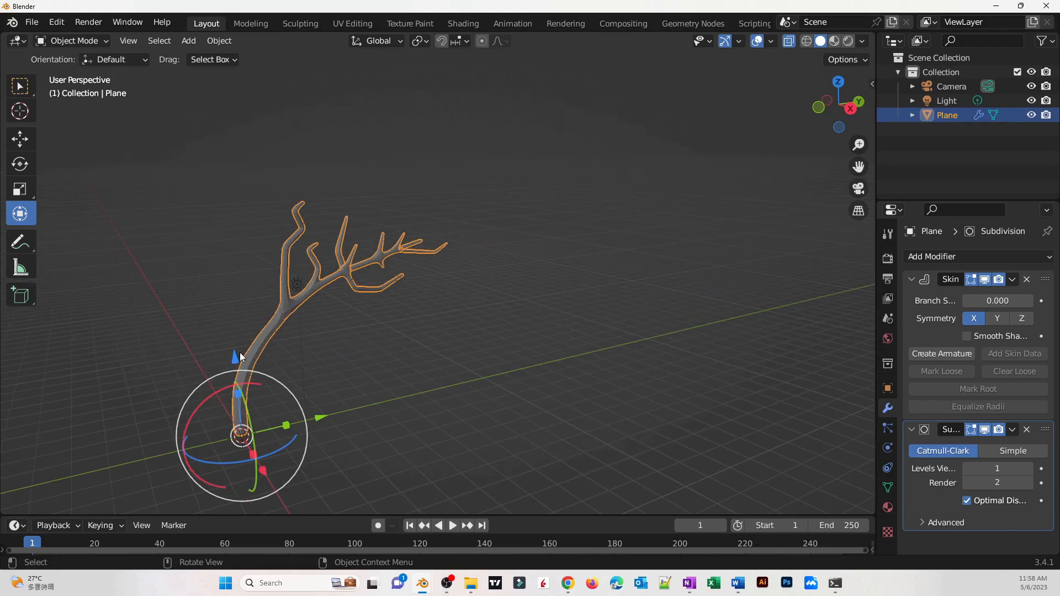
pyautogui.hotkey('ctrl', 'c')
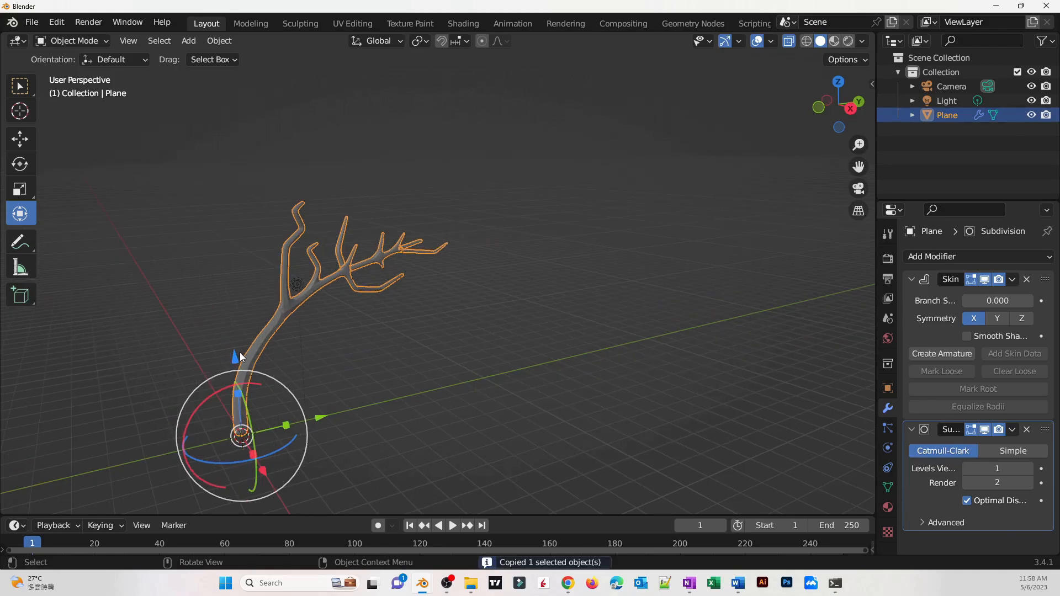
pyautogui.hotkey('ctrl', 'v')
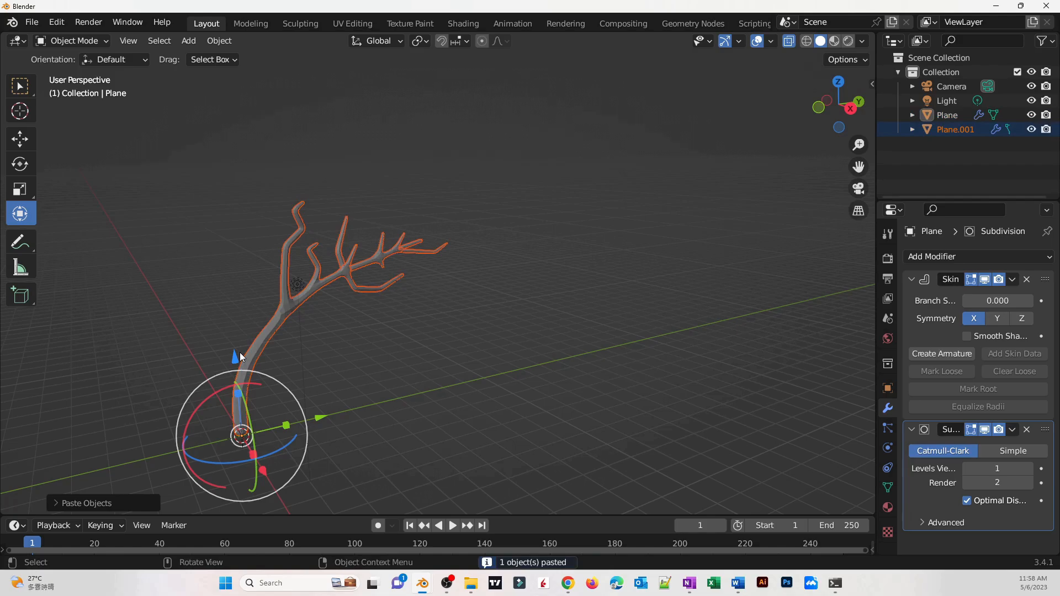
# Rotate and move the pasted tree copy beside the original trunk
pyautogui.moveTo(355, 492); pyautogui.dragTo(189, 121, button='middle')
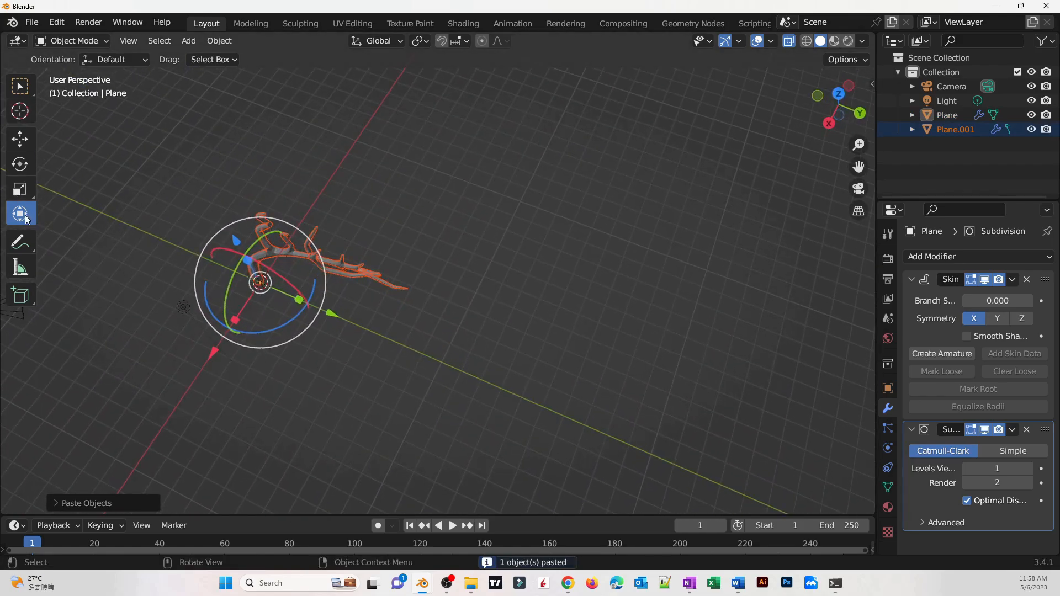
pyautogui.moveTo(253, 335); pyautogui.dragTo(322, 324)
pyautogui.moveTo(322, 325); pyautogui.dragTo(269, 203, button='middle')
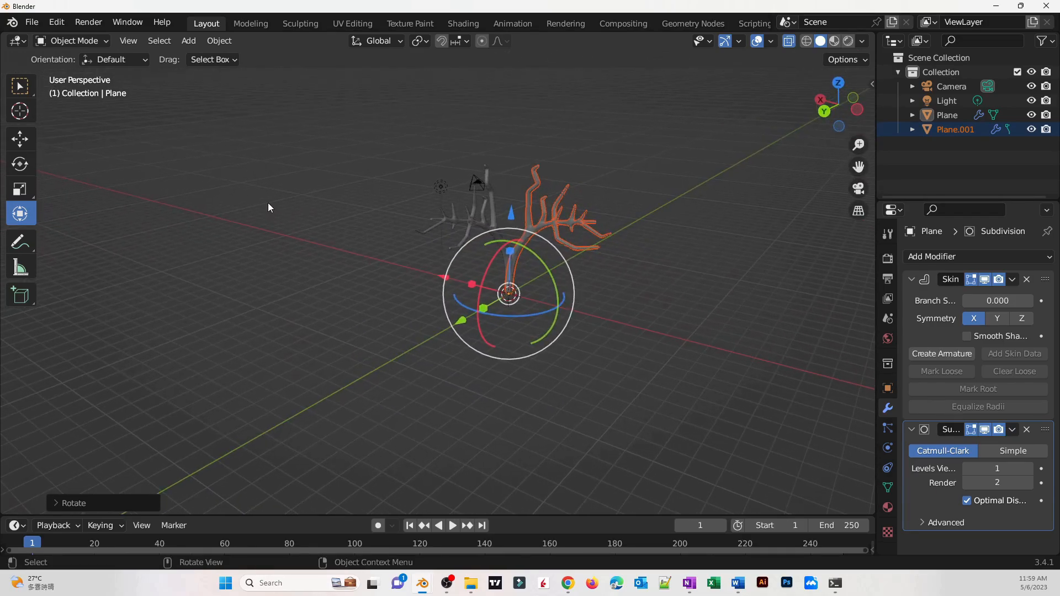
# Paste more tree copies and rotate and reposition each one around the trunk
pyautogui.hotkey('ctrl', 'v')
# Paste further tree copies, rotate them into a bushy cluster, and undo the last transform
pyautogui.hotkey('ctrl', 'v')
pyautogui.moveTo(529, 315); pyautogui.dragTo(562, 303)
pyautogui.click(441, 217)
pyautogui.moveTo(470, 309); pyautogui.dragTo(559, 315)
pyautogui.moveTo(559, 326); pyautogui.dragTo(426, 391, button='middle')
pyautogui.scroll(-3, 426, 392)
pyautogui.click(630, 373)
pyautogui.click(476, 296)
pyautogui.moveTo(528, 429)
pyautogui.mouseDown()
pyautogui.moveTo(569, 416)
pyautogui.moveTo(520, 429)
pyautogui.moveTo(541, 430)
pyautogui.mouseUp()
pyautogui.click(453, 369)
pyautogui.click(461, 340)
pyautogui.moveTo(530, 423); pyautogui.dragTo(639, 386)
pyautogui.hotkey('ctrl', 'v')
pyautogui.scroll(5, 567, 368)
pyautogui.moveTo(613, 450)
pyautogui.mouseDown(button='middle')
pyautogui.moveTo(566, 369)
pyautogui.moveTo(594, 459)
pyautogui.moveTo(558, 478)
pyautogui.mouseUp(button='middle')
pyautogui.scroll(-8, 566, 369)
pyautogui.moveTo(450, 448); pyautogui.dragTo(436, 446)
pyautogui.hotkey('ctrl', 'v')
pyautogui.moveTo(470, 442); pyautogui.dragTo(380, 366)
pyautogui.moveTo(340, 272); pyautogui.dragTo(583, 491)
pyautogui.moveTo(577, 464); pyautogui.dragTo(575, 408, button='middle')
pyautogui.moveTo(387, 260); pyautogui.dragTo(514, 293)
pyautogui.moveTo(409, 362); pyautogui.dragTo(484, 388)
pyautogui.hotkey('ctrl', 'z')
pyautogui.click(600, 444)
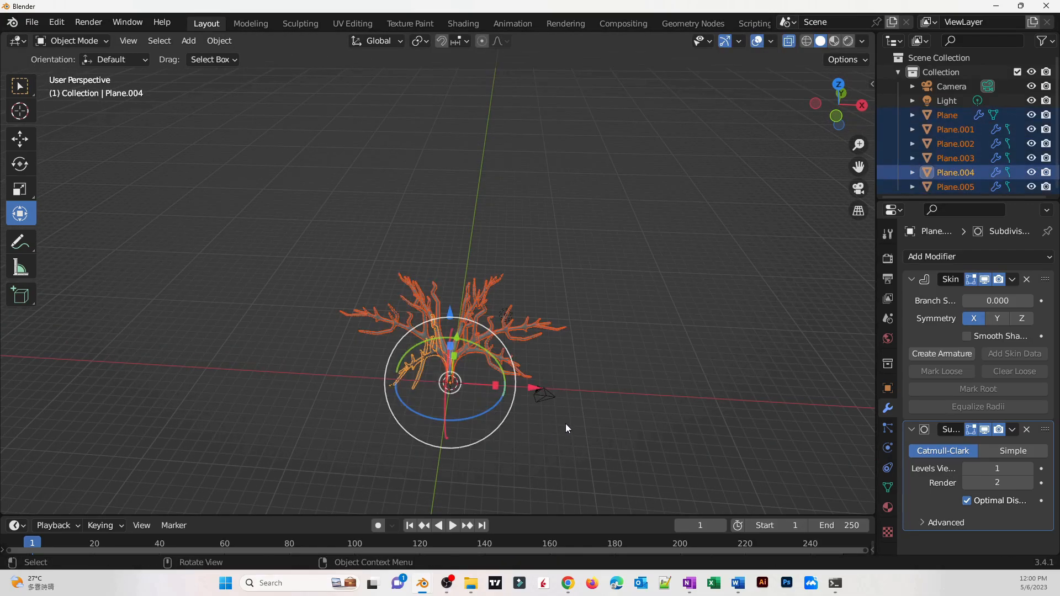
# Join all the selected tree copies into a single object
pyautogui.moveTo(566, 423); pyautogui.dragTo(450, 350, button='middle')
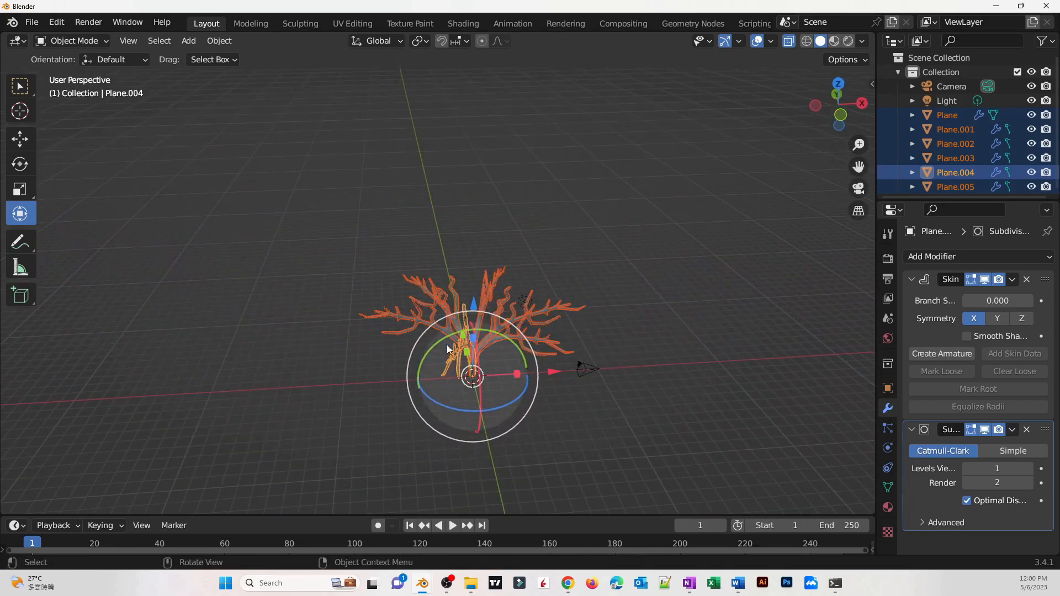
pyautogui.rightClick(478, 341)
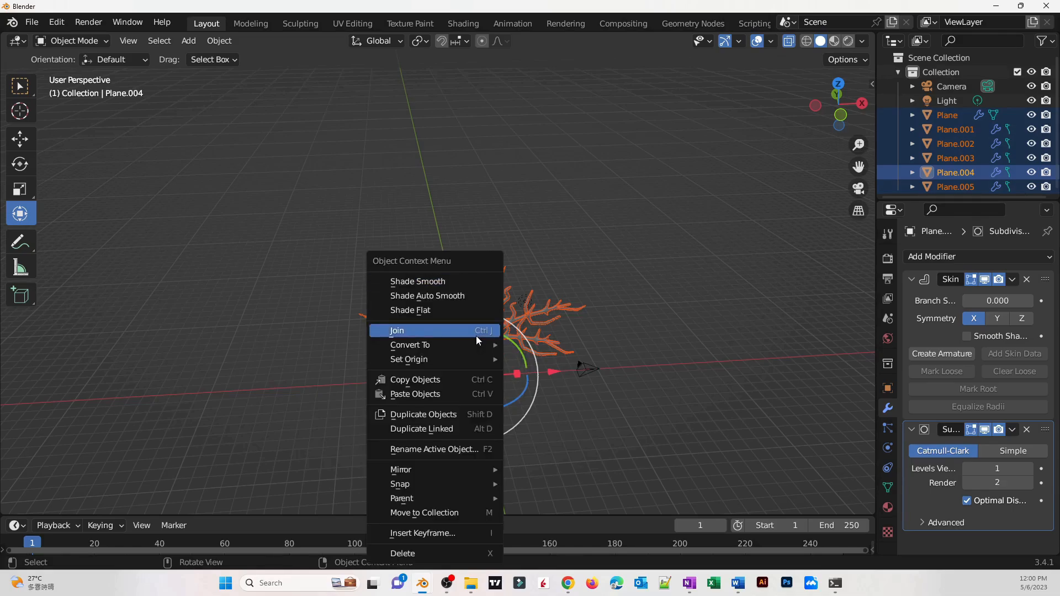
pyautogui.click(435, 330)
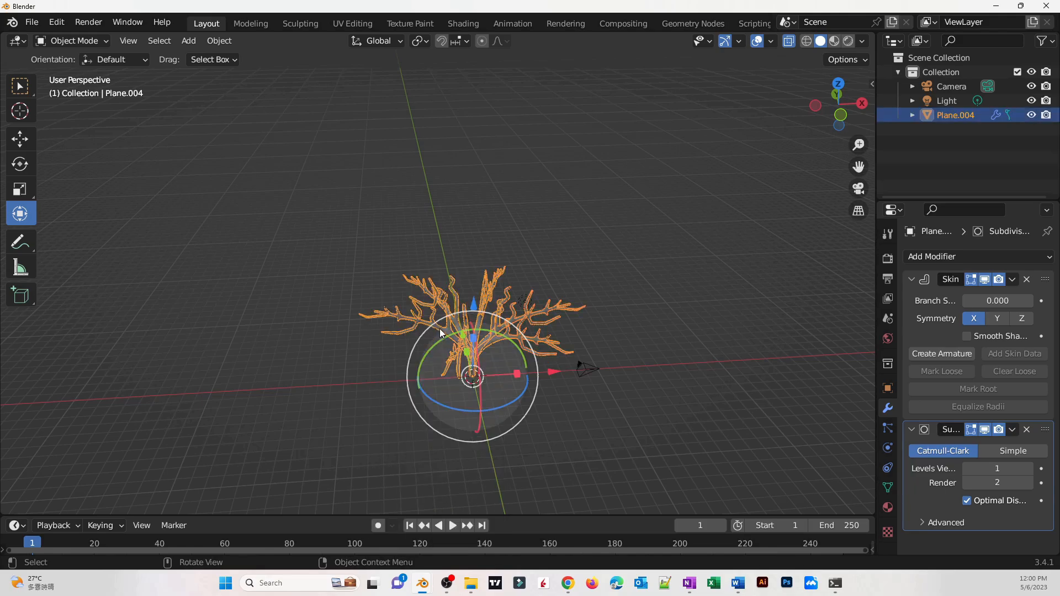
pyautogui.moveTo(580, 363); pyautogui.dragTo(501, 390, button='middle')
pyautogui.click(551, 376)
pyautogui.scroll(4, 554, 346)
pyautogui.scroll(5, 497, 337)
pyautogui.scroll(-6, 501, 390)
pyautogui.click(447, 583)
pyautogui.moveTo(690, 337); pyautogui.dragTo(666, 410, button='middle')
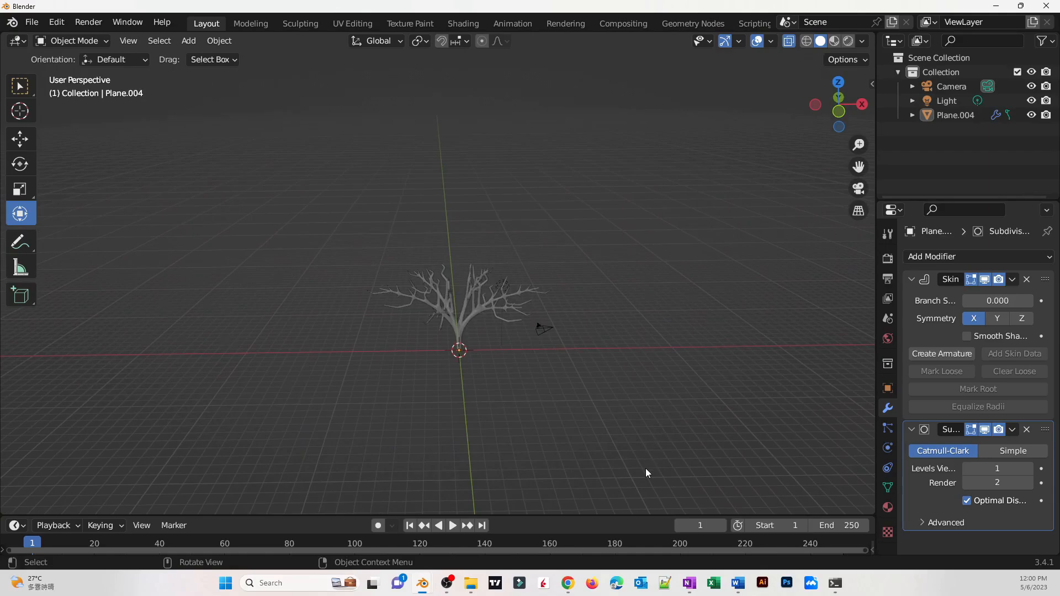
# Add a plane at the tree's base and scale it up about 40 times to form the ground
pyautogui.hotkey('shift', 'a')
pyautogui.moveTo(598, 283)
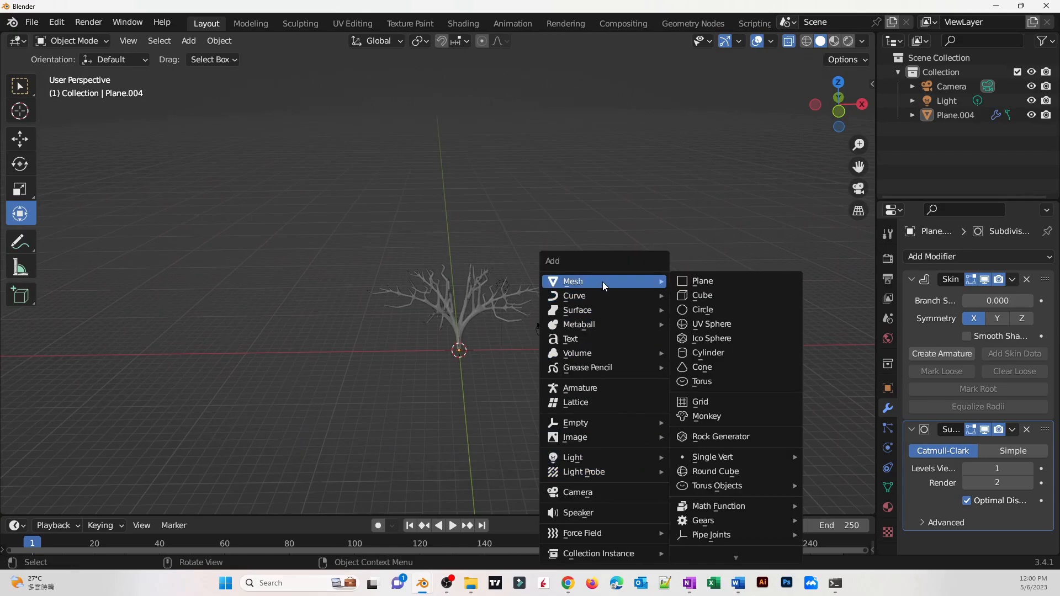
pyautogui.click(693, 281)
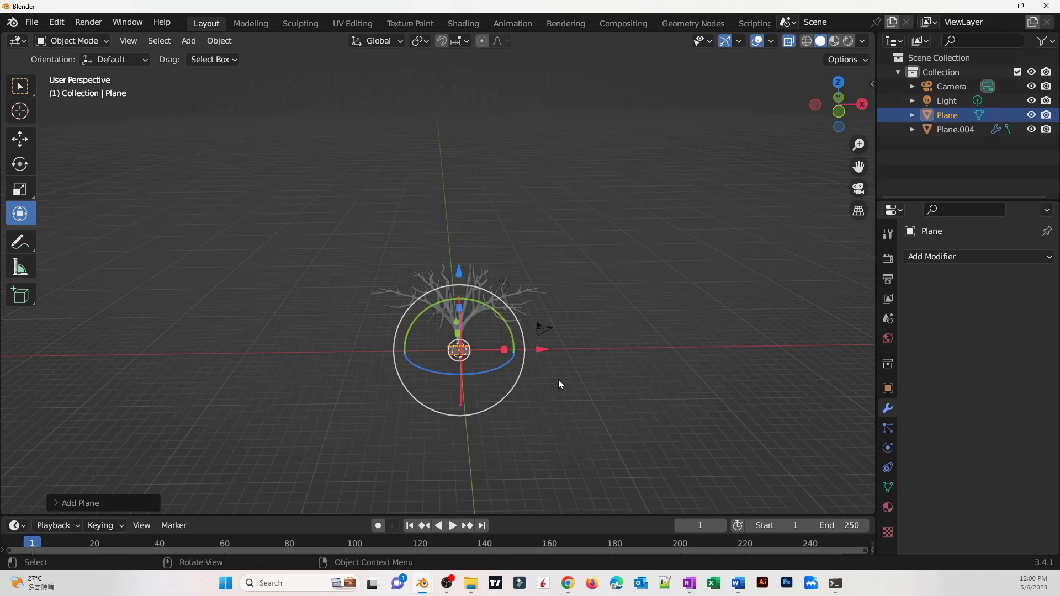
pyautogui.press('s')
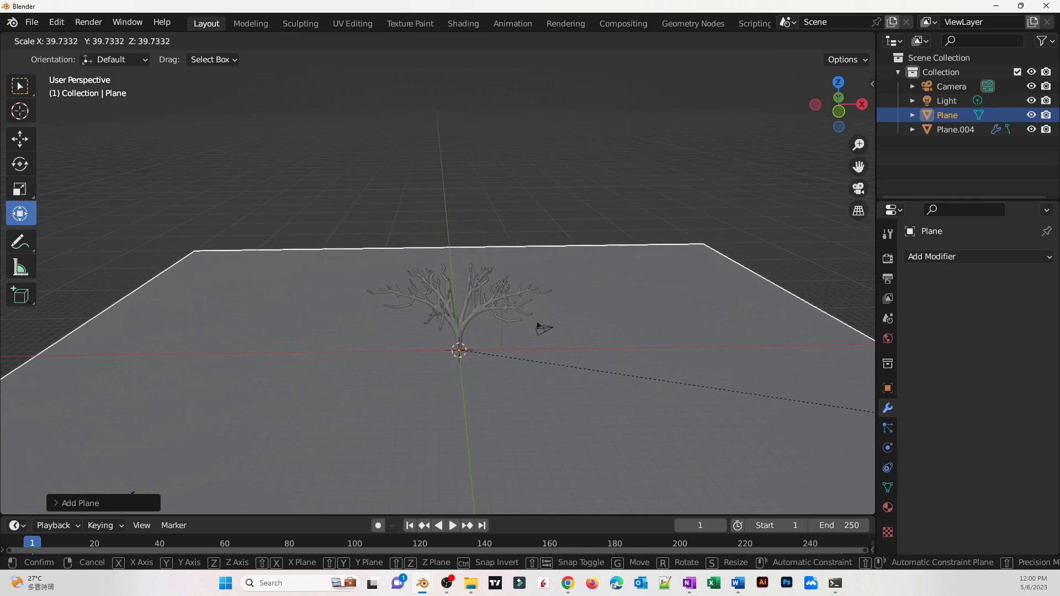
pyautogui.click(691, 427)
pyautogui.scroll(-5, 574, 344)
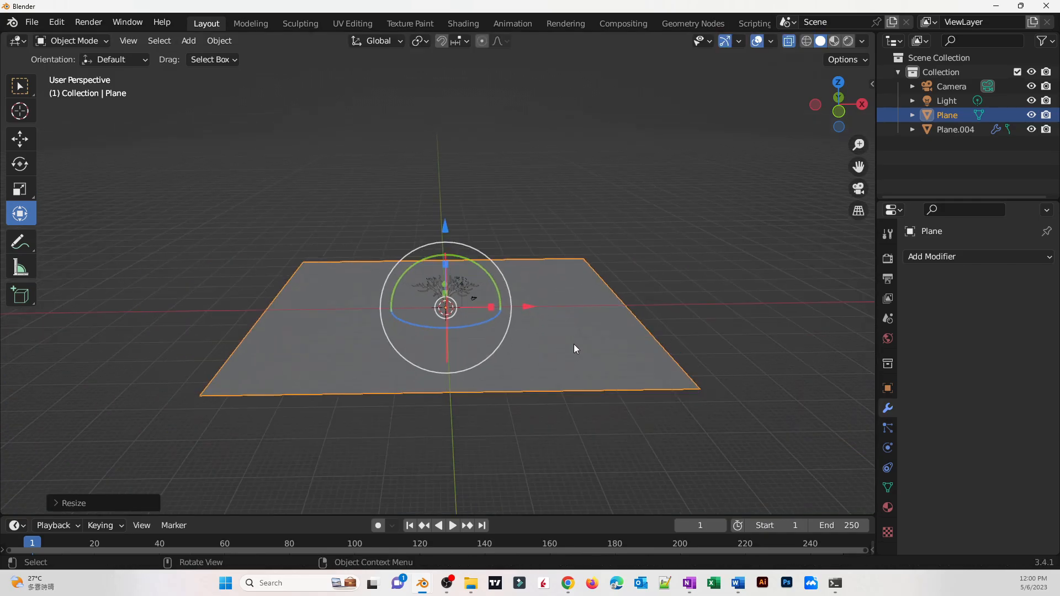
pyautogui.moveTo(574, 344)
pyautogui.mouseDown(button='middle')
pyautogui.moveTo(525, 343)
pyautogui.moveTo(528, 390)
pyautogui.moveTo(539, 313)
pyautogui.moveTo(571, 331)
pyautogui.mouseUp(button='middle')
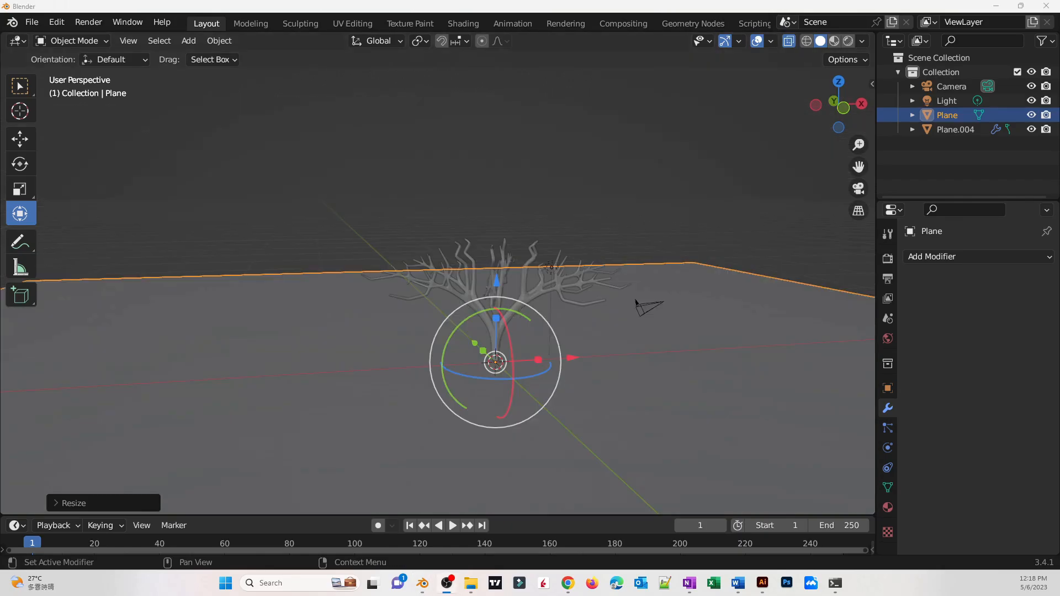
pyautogui.moveTo(797, 301); pyautogui.dragTo(773, 340, button='middle')
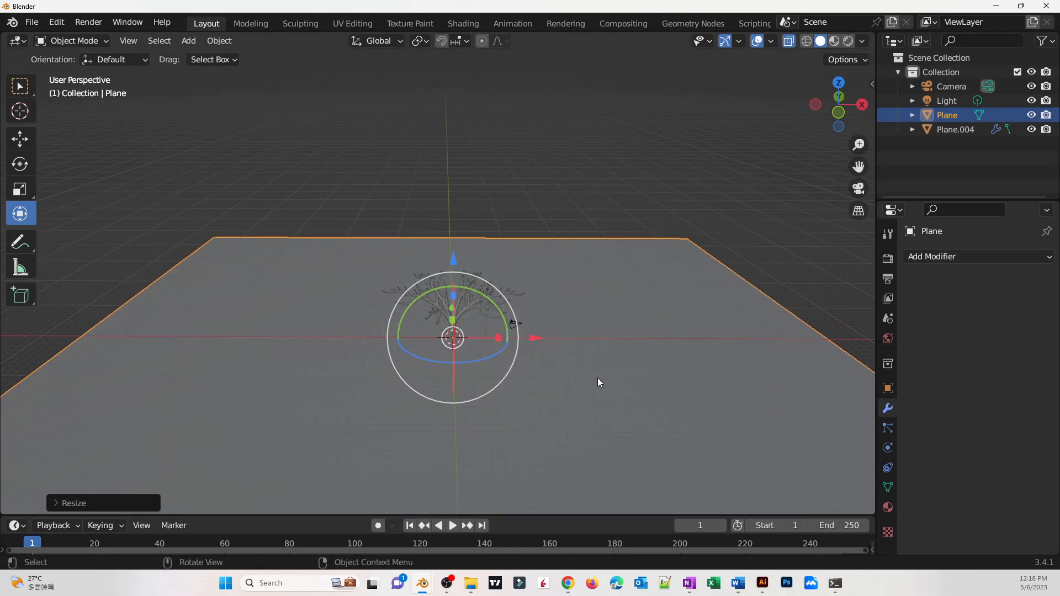
# Create a new material for the plane and set its Base Color to an Image Texture
pyautogui.click(569, 379)
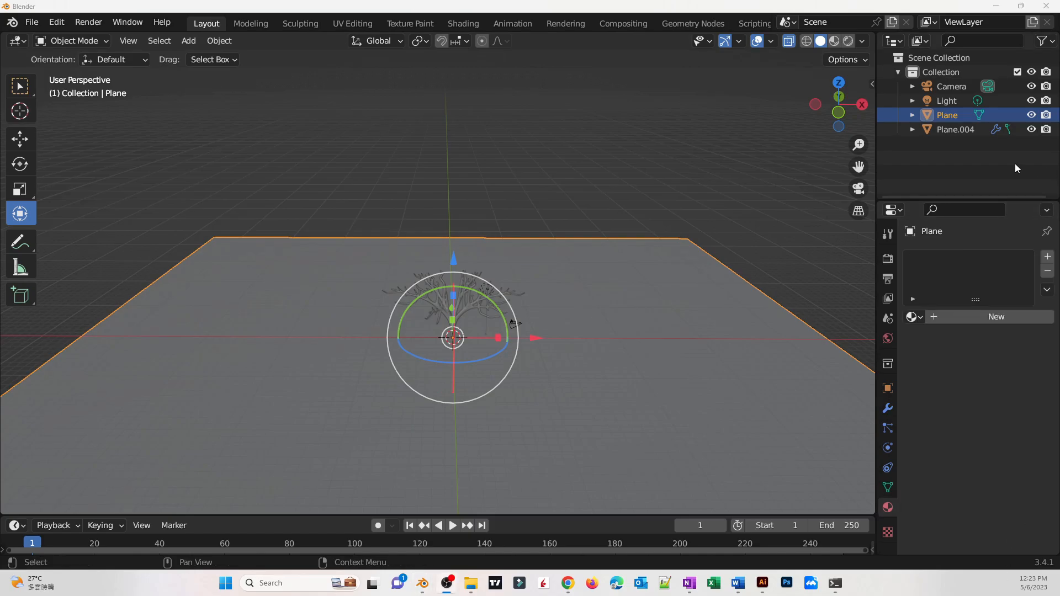
pyautogui.doubleClick(978, 317)
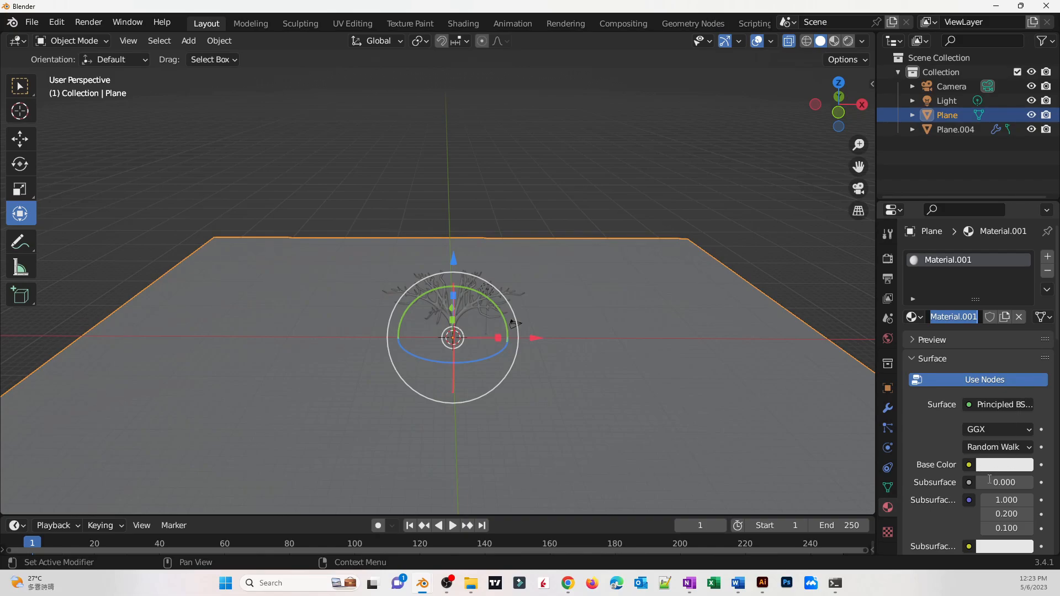
pyautogui.click(978, 470)
pyautogui.click(969, 465)
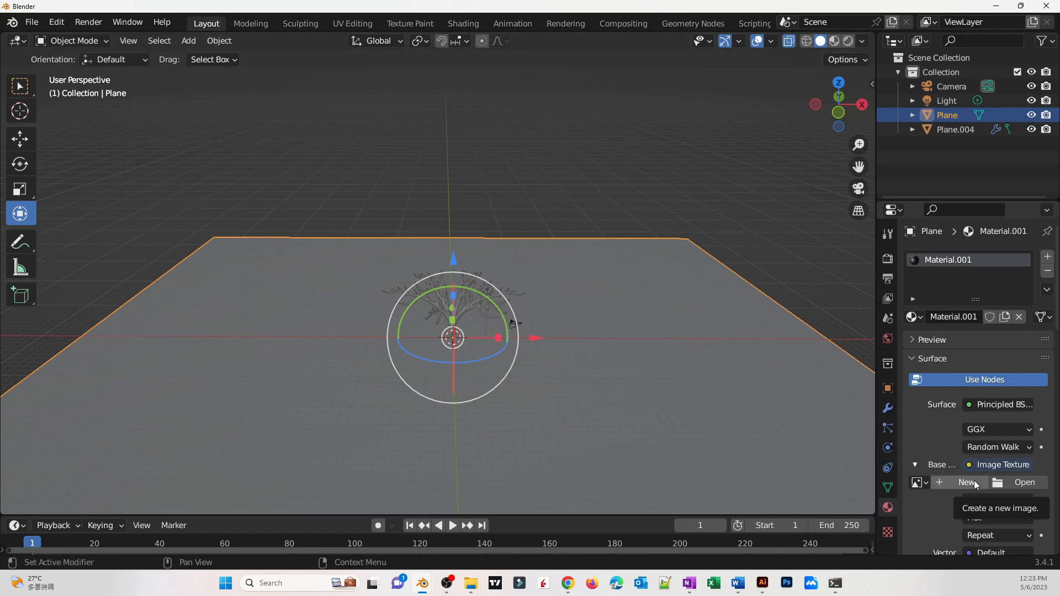
# Load TexturesCom_Ground_ForestMoss01_header.jpg from the Texture folder as the plane's base color image
pyautogui.click(1022, 482)
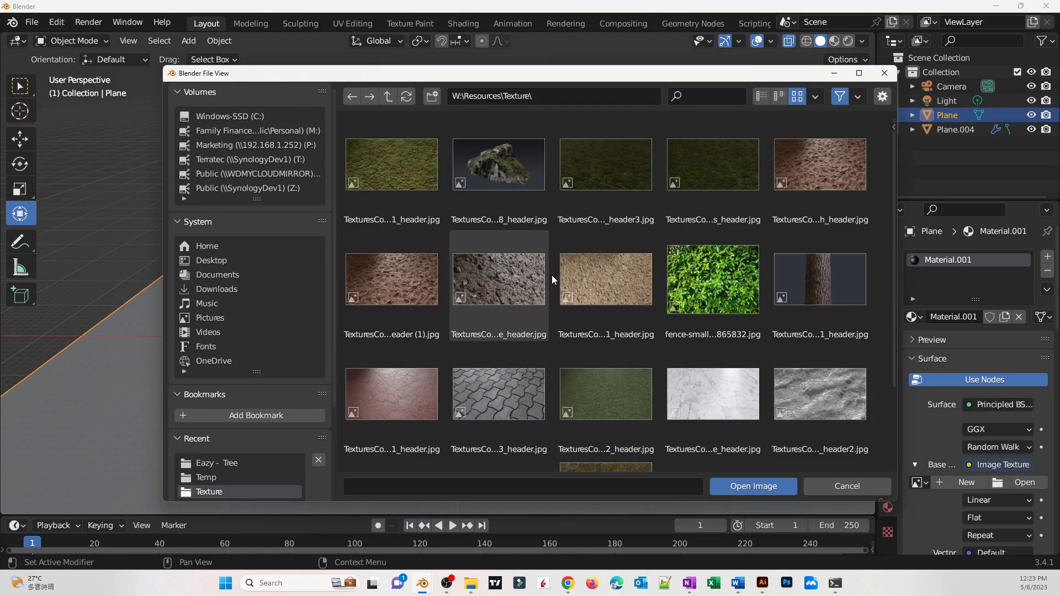
pyautogui.scroll(-4, 355, 196)
pyautogui.scroll(-1, 392, 221)
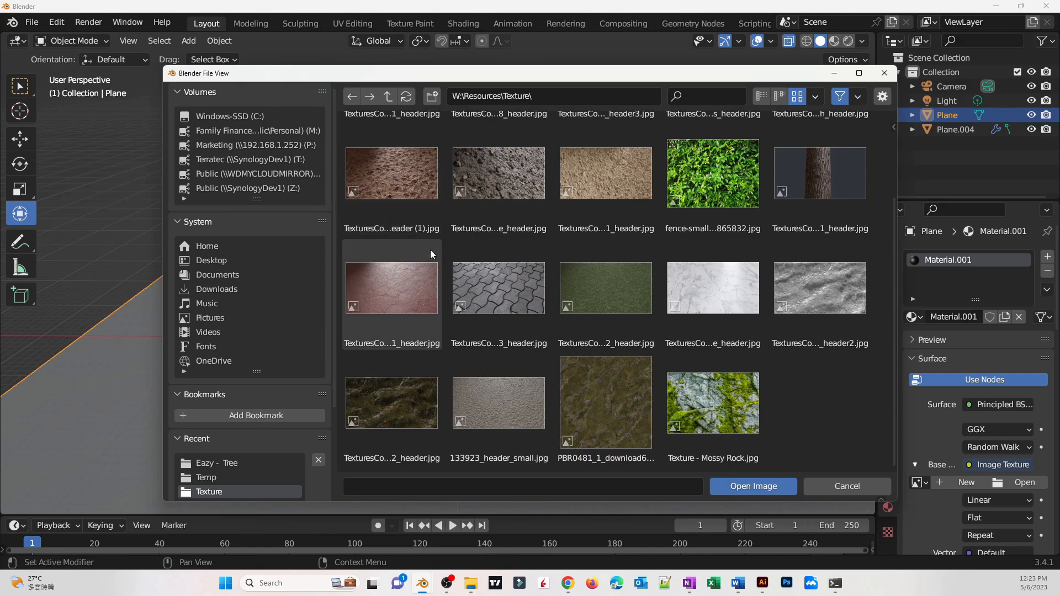
pyautogui.scroll(3, 635, 360)
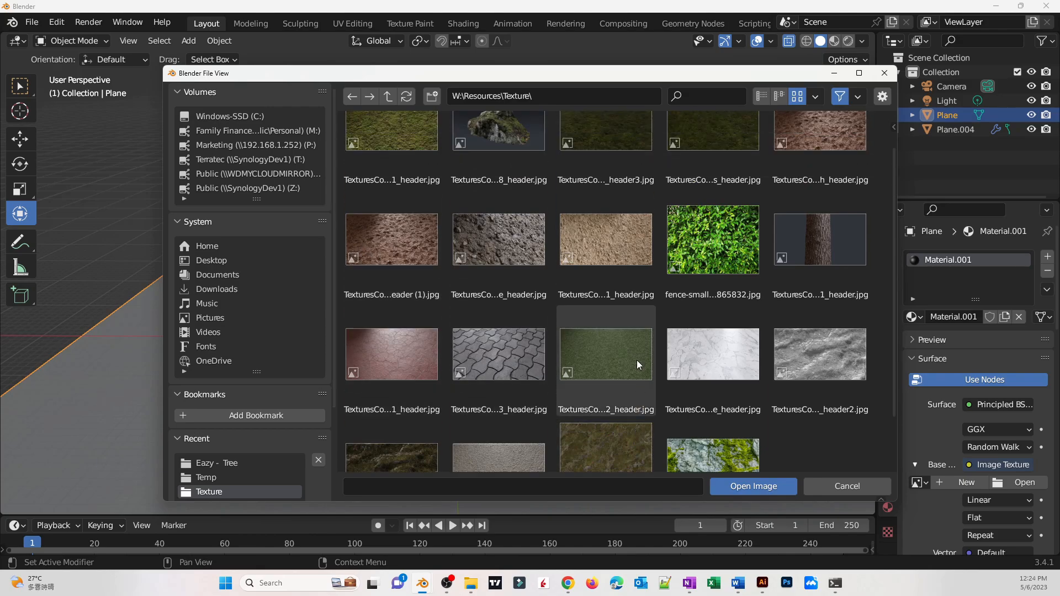
pyautogui.scroll(2, 383, 137)
pyautogui.click(395, 128)
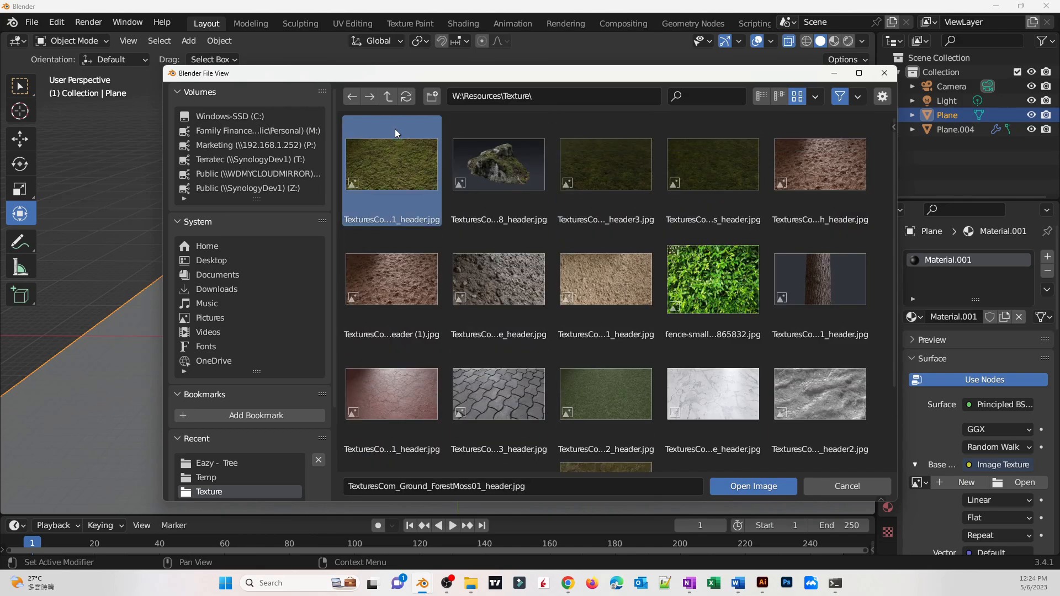
pyautogui.click(764, 489)
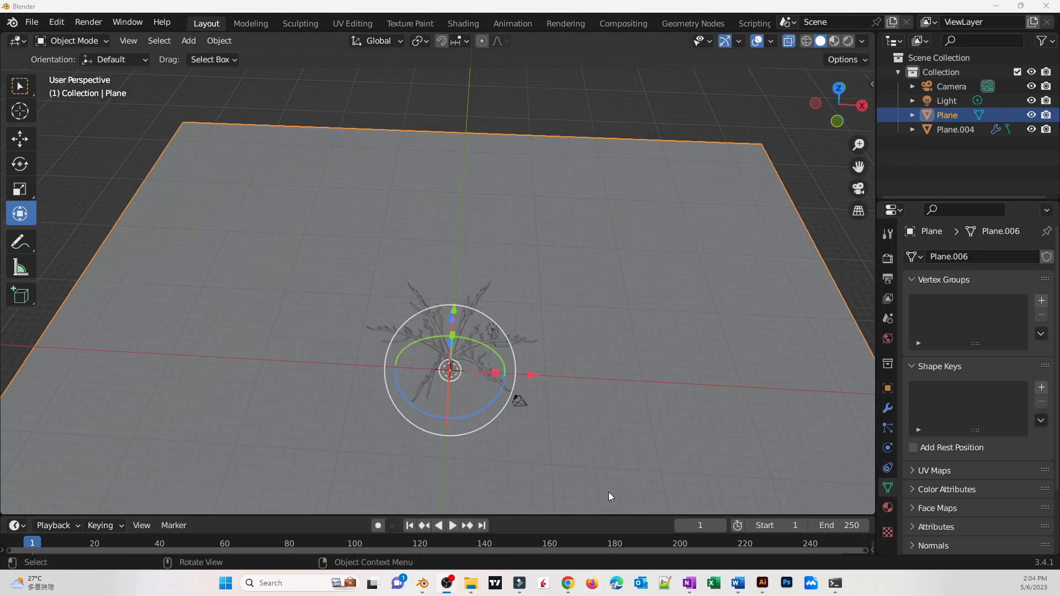
# Switch the viewport to Material Preview shading
pyautogui.moveTo(609, 493); pyautogui.dragTo(599, 342, button='middle')
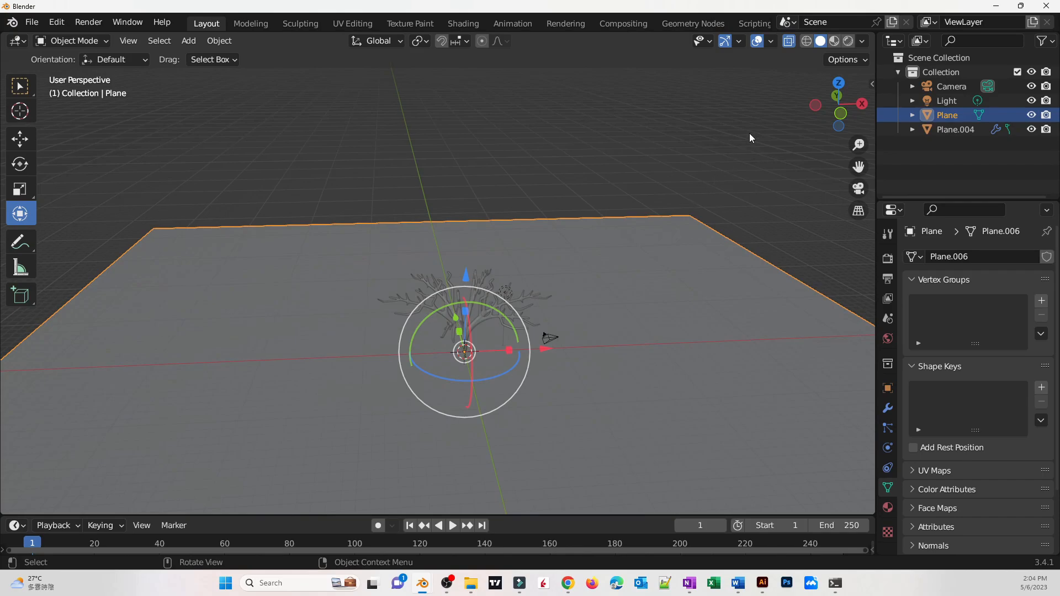
pyautogui.click(835, 41)
pyautogui.moveTo(755, 205); pyautogui.dragTo(728, 230, button='middle')
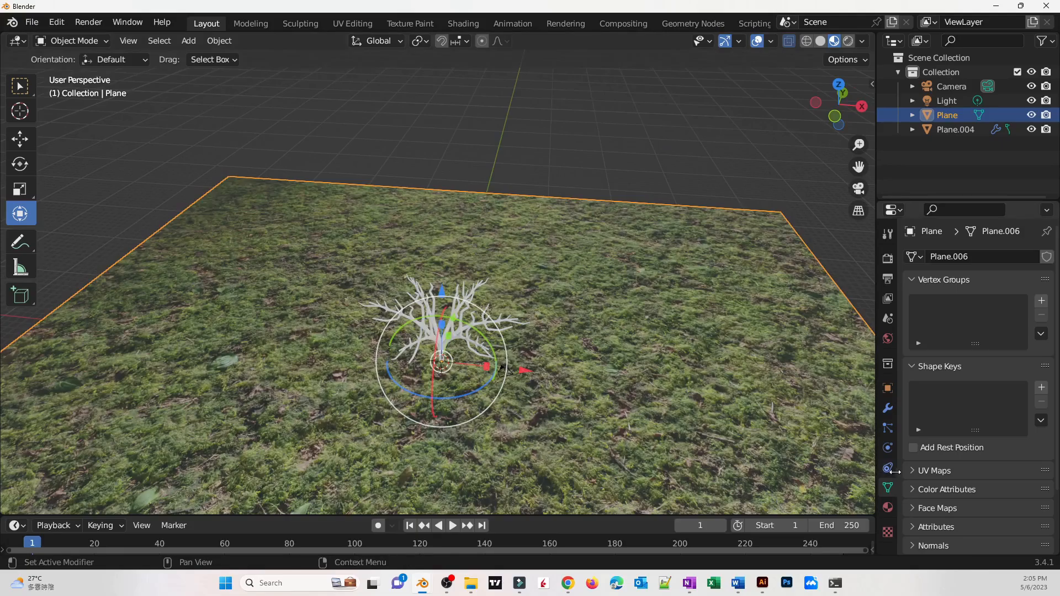
# Add a particle system to the plane and set its type to Hair
pyautogui.click(889, 428)
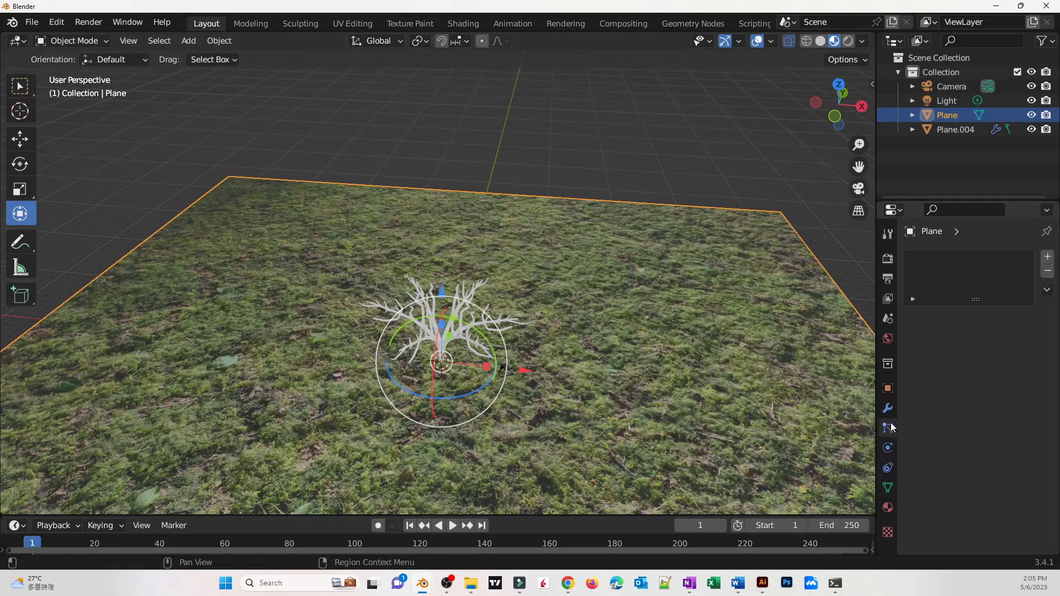
pyautogui.click(1047, 256)
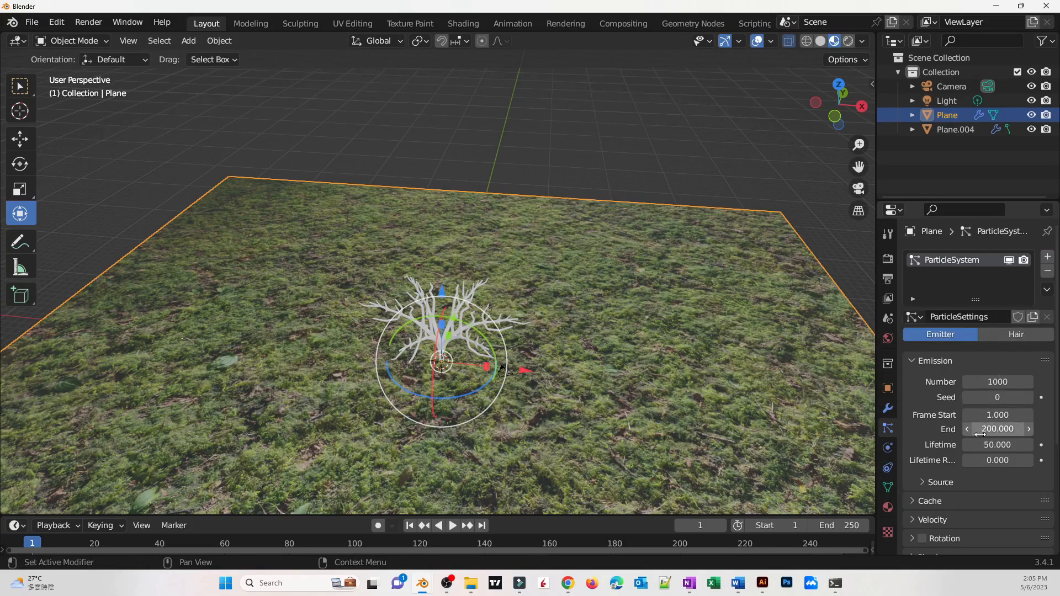
pyautogui.click(1011, 334)
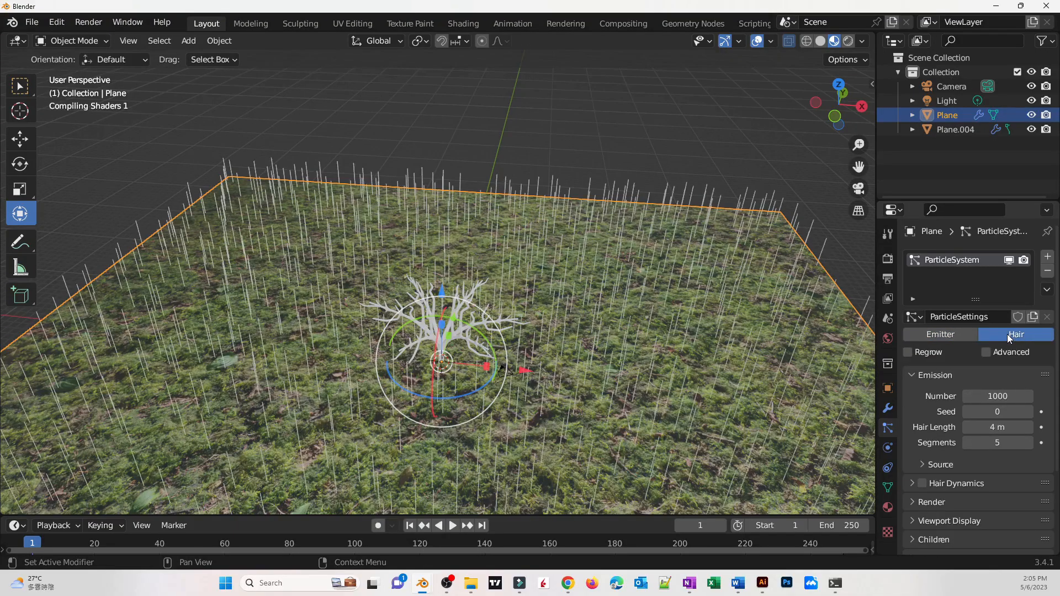
# Set the hair particles' Hair Length to 1 m
pyautogui.moveTo(678, 338); pyautogui.dragTo(677, 294, button='middle')
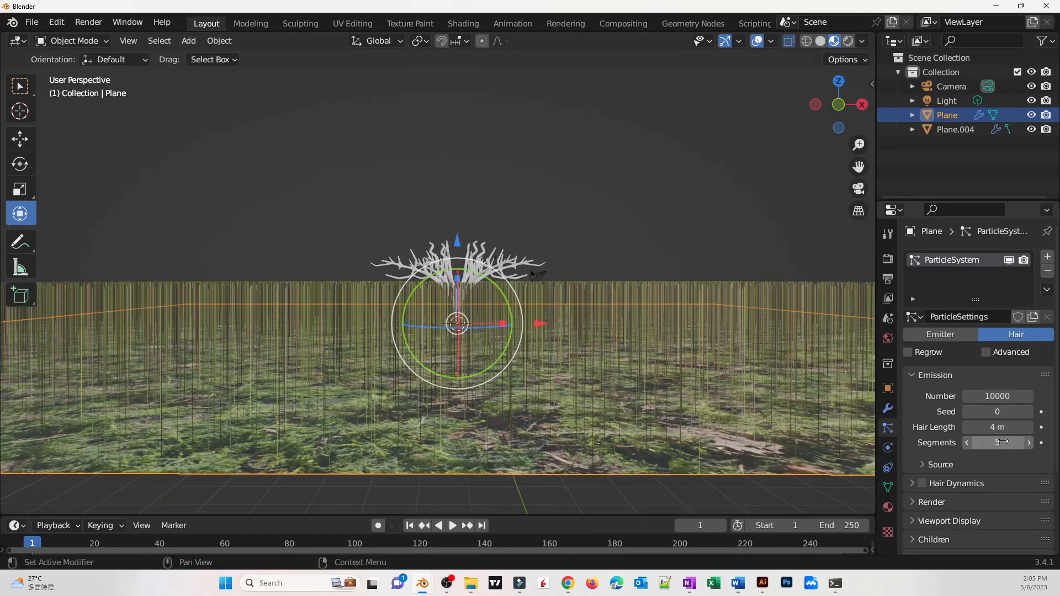
pyautogui.click(1003, 427)
pyautogui.write('1')
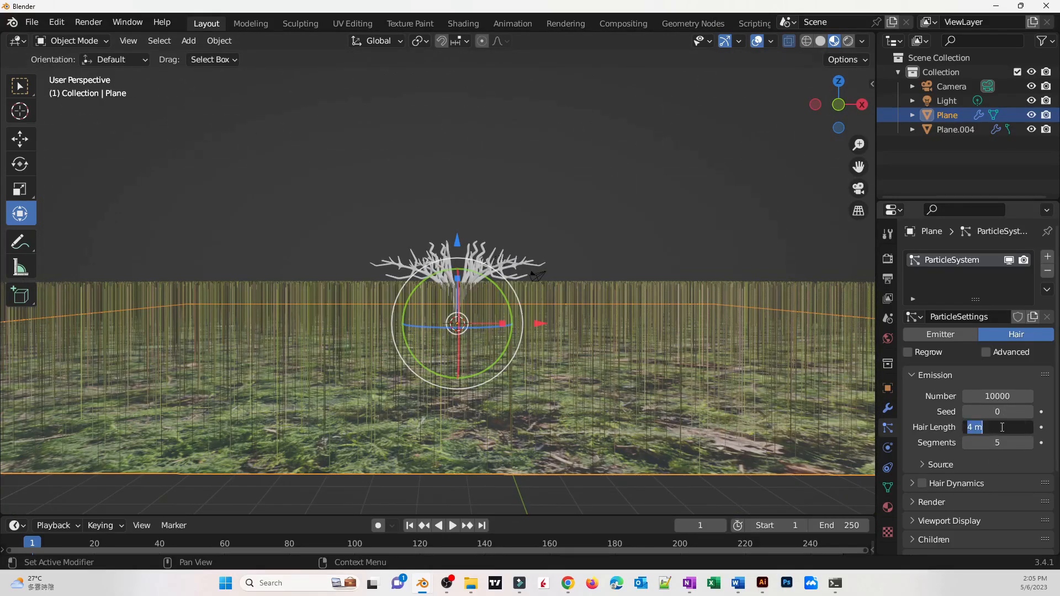
pyautogui.press('Return')
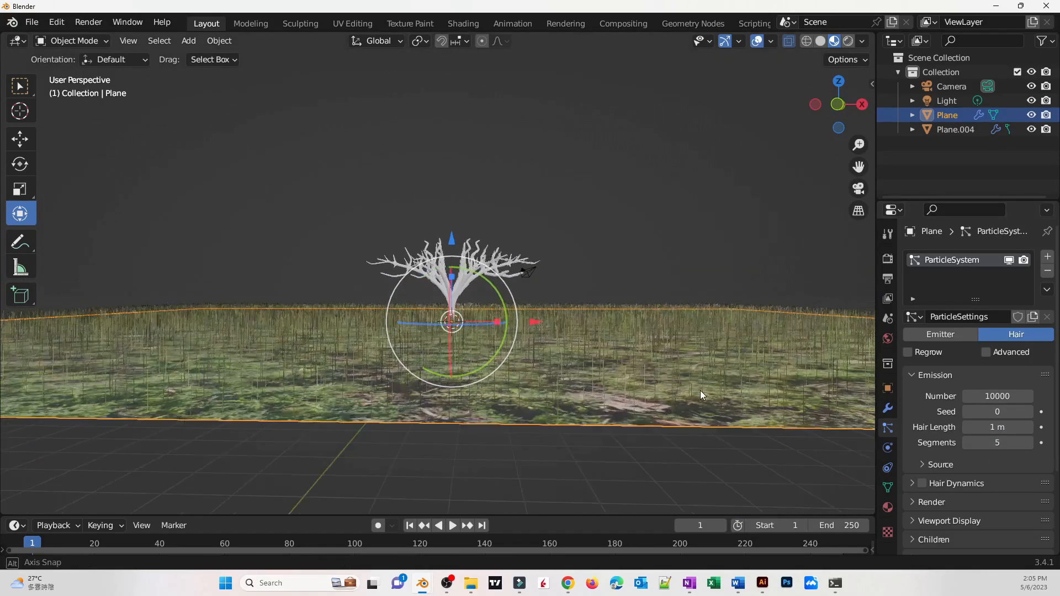
# Set the hair particle Number to 100000
pyautogui.moveTo(700, 390); pyautogui.dragTo(644, 457, button='middle')
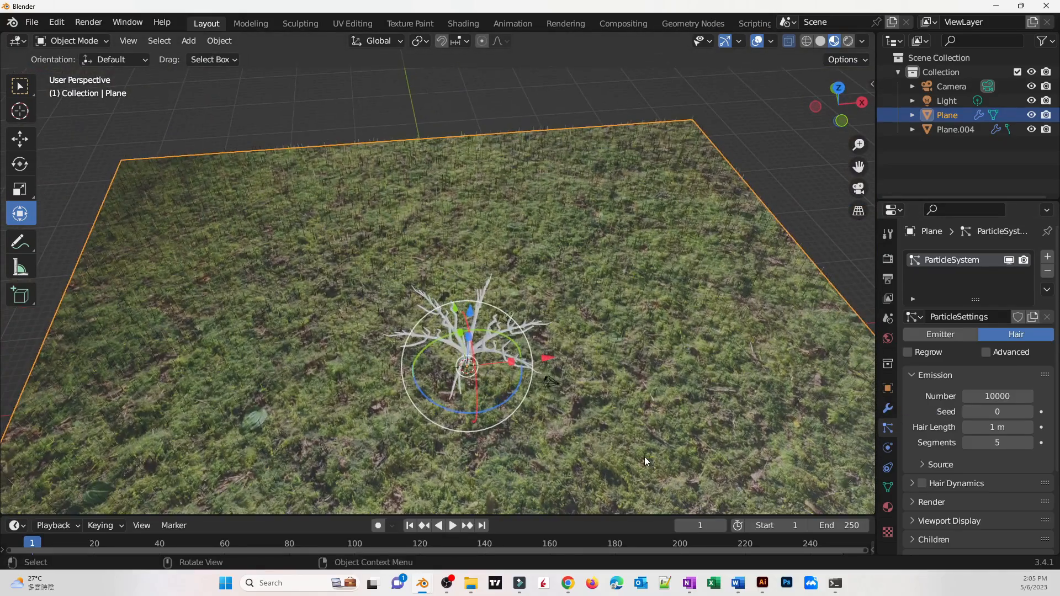
pyautogui.click(989, 397)
pyautogui.write('10000')
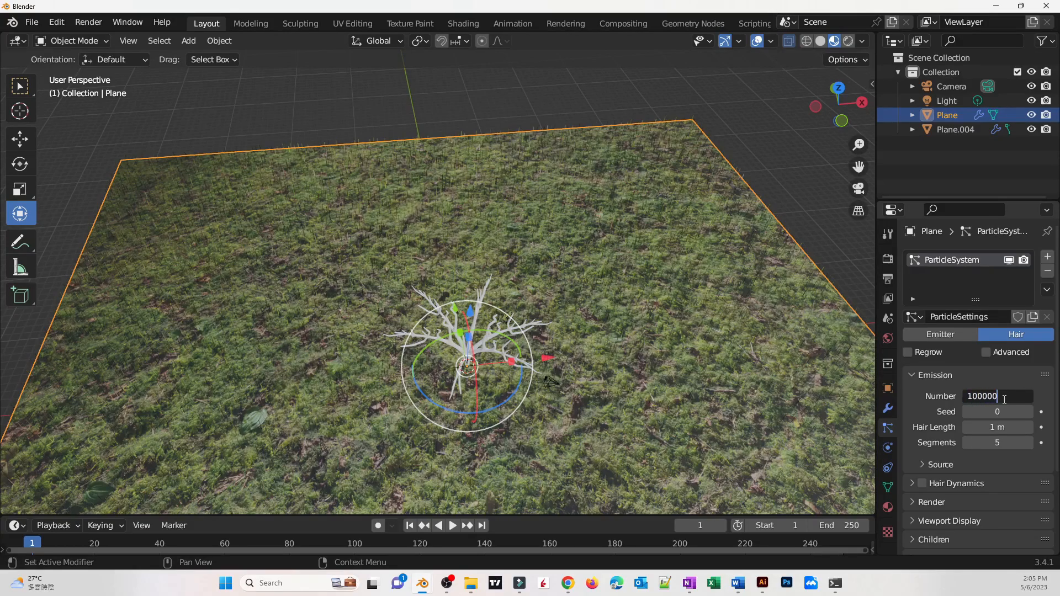
pyautogui.write('0')
pyautogui.press('Return')
# Enable Advanced hair particle settings and expand the Physics section
pyautogui.moveTo(817, 337); pyautogui.dragTo(720, 348, button='middle')
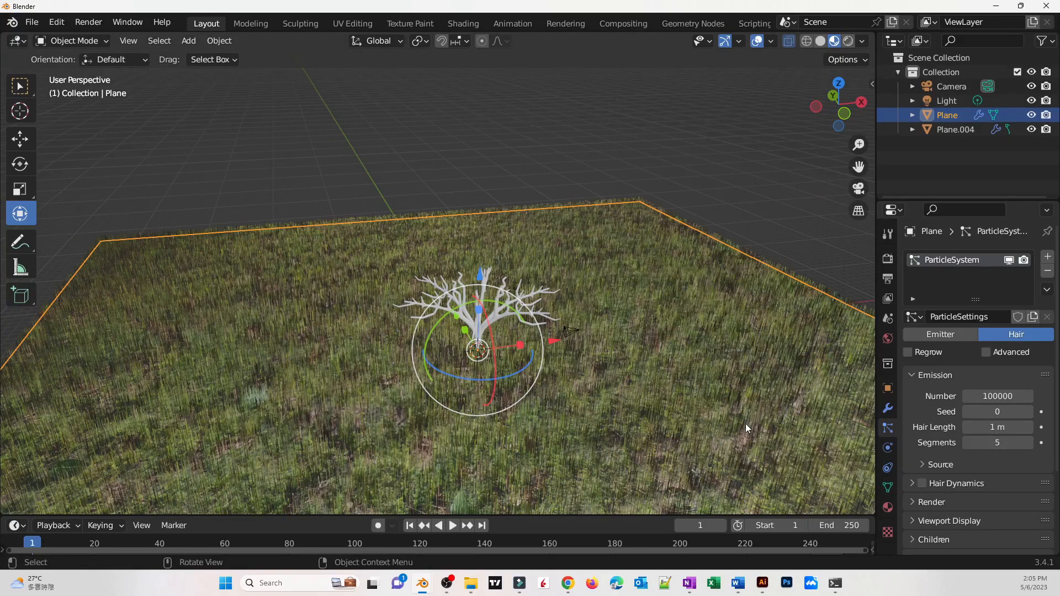
pyautogui.moveTo(746, 423); pyautogui.dragTo(726, 376, button='middle')
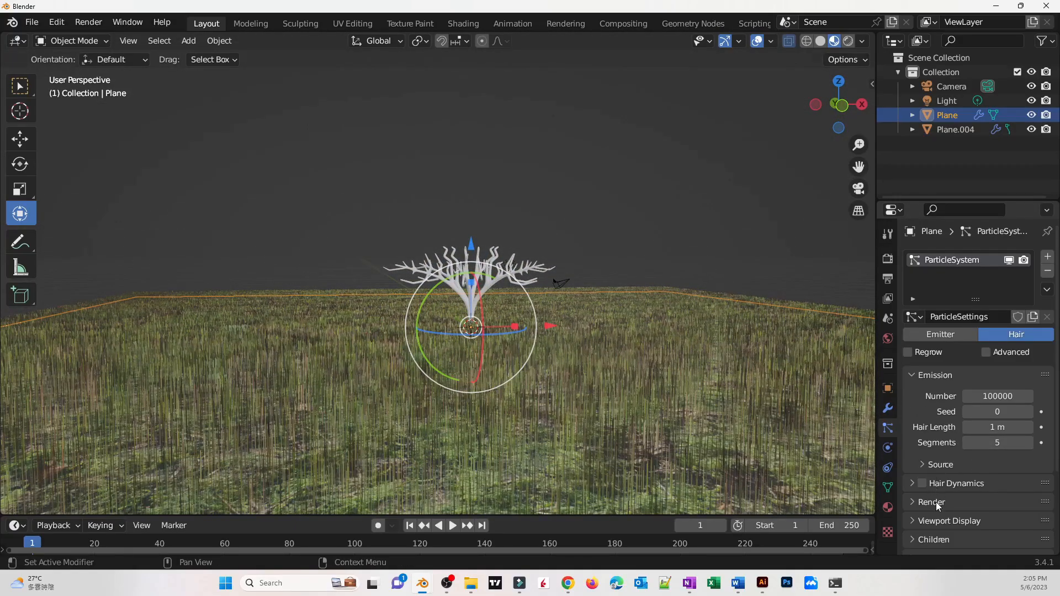
pyautogui.scroll(-3, 939, 506)
pyautogui.click(989, 285)
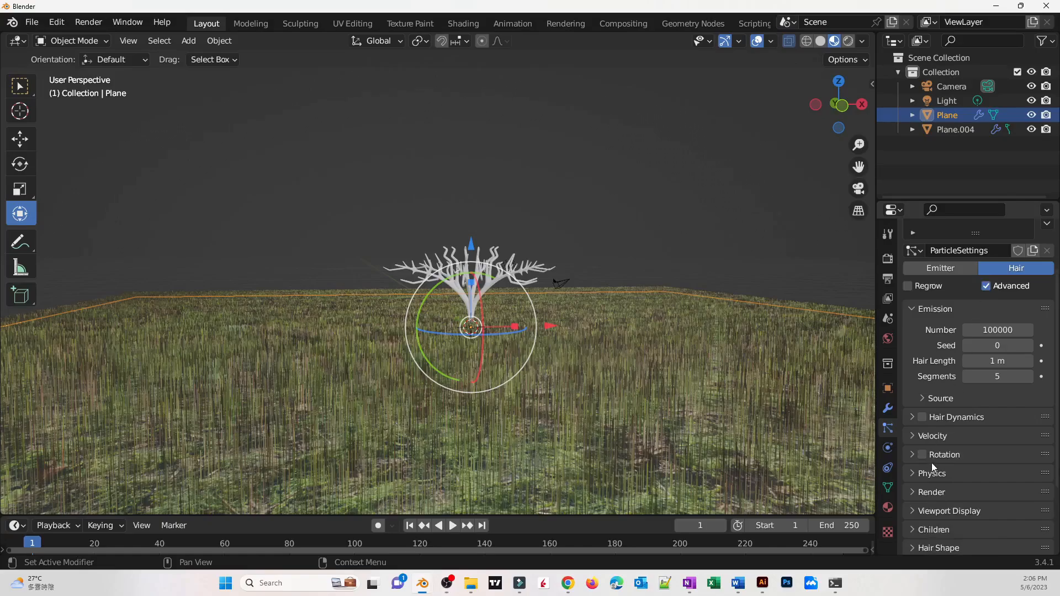
pyautogui.click(944, 474)
# Set the hair physics Brownian force to 0.2
pyautogui.scroll(-4, 972, 486)
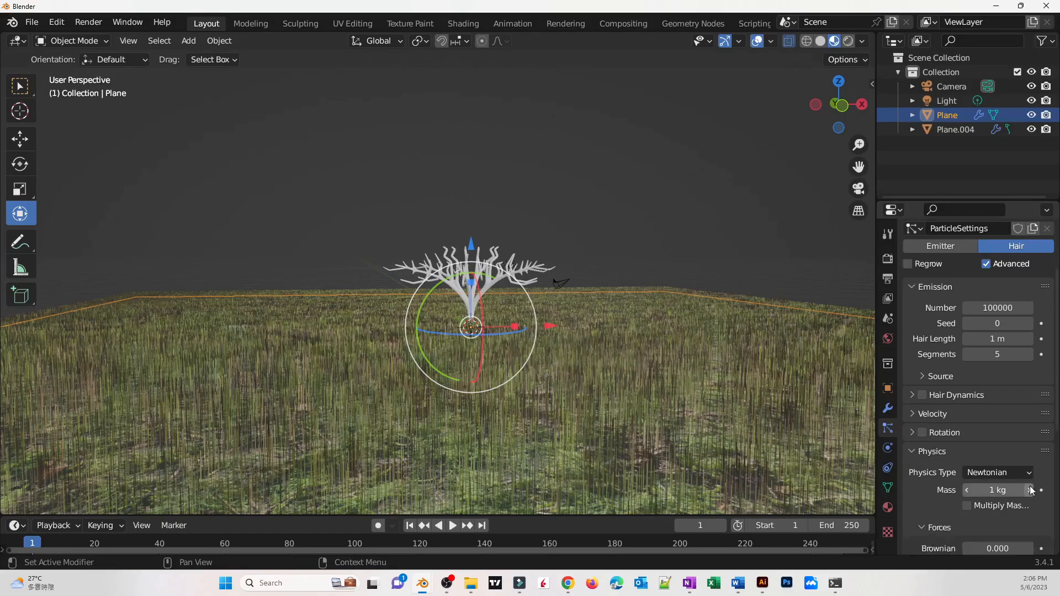
pyautogui.scroll(-1, 1022, 492)
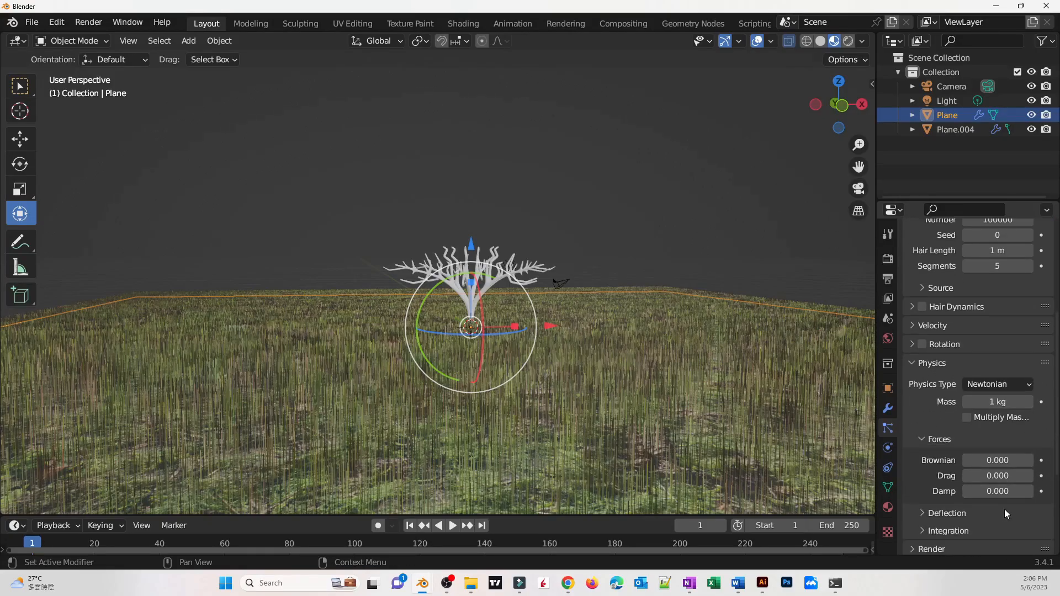
pyautogui.click(989, 460)
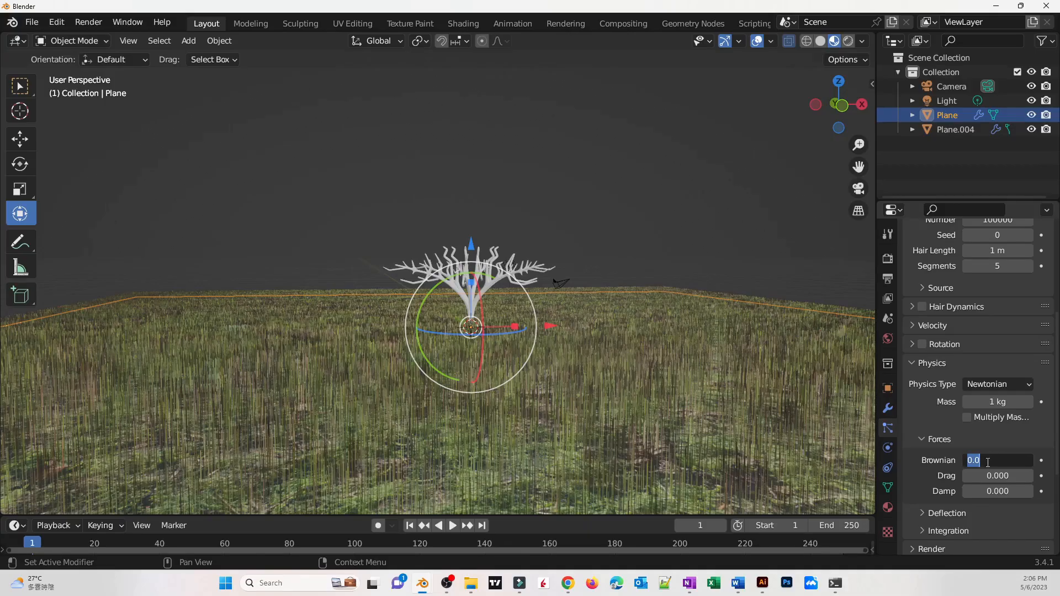
pyautogui.press('BackSpace')
pyautogui.write('.2')
pyautogui.press('Return')
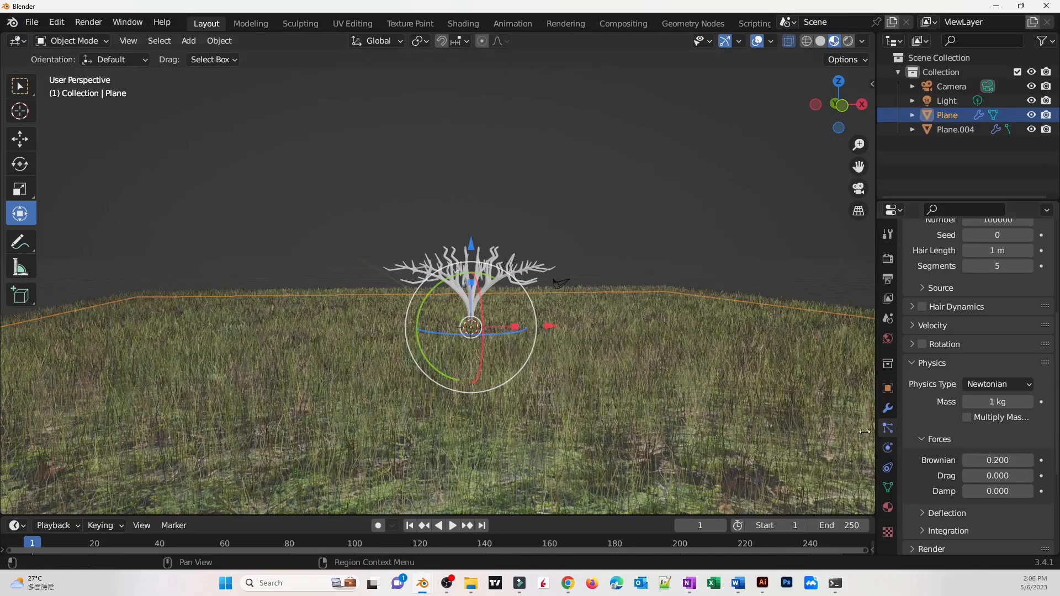
# Select the tree, enter Edit Mode at the trunk base, and extrude a bending root downward in several segments
pyautogui.moveTo(574, 287); pyautogui.dragTo(580, 387, button='middle')
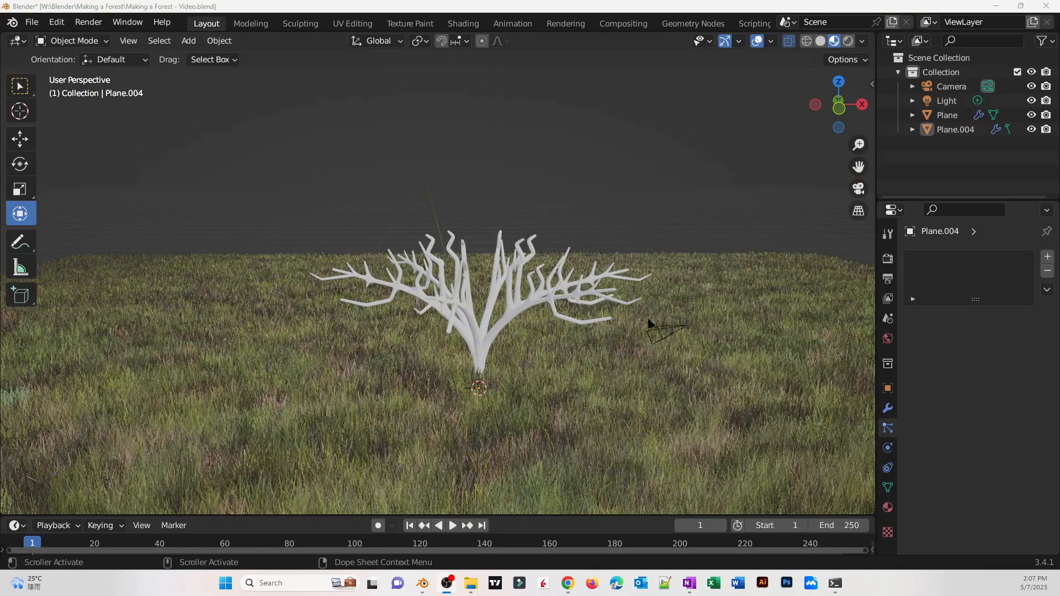
pyautogui.moveTo(508, 382)
pyautogui.mouseDown(button='middle')
pyautogui.moveTo(538, 355)
pyautogui.moveTo(540, 369)
pyautogui.moveTo(520, 376)
pyautogui.mouseUp(button='middle')
pyautogui.scroll(8, 521, 377)
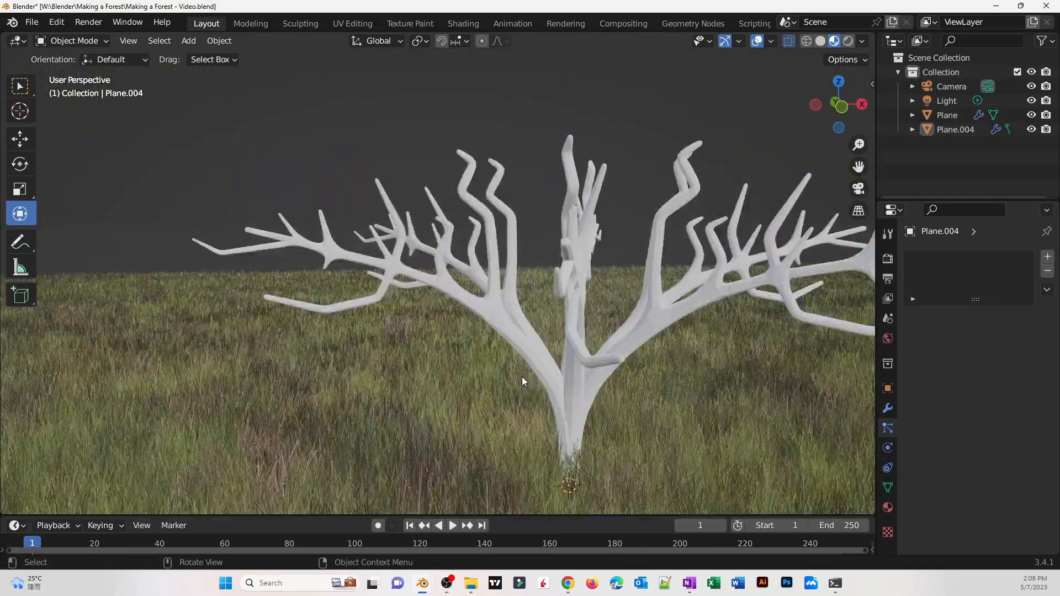
pyautogui.scroll(-5, 500, 376)
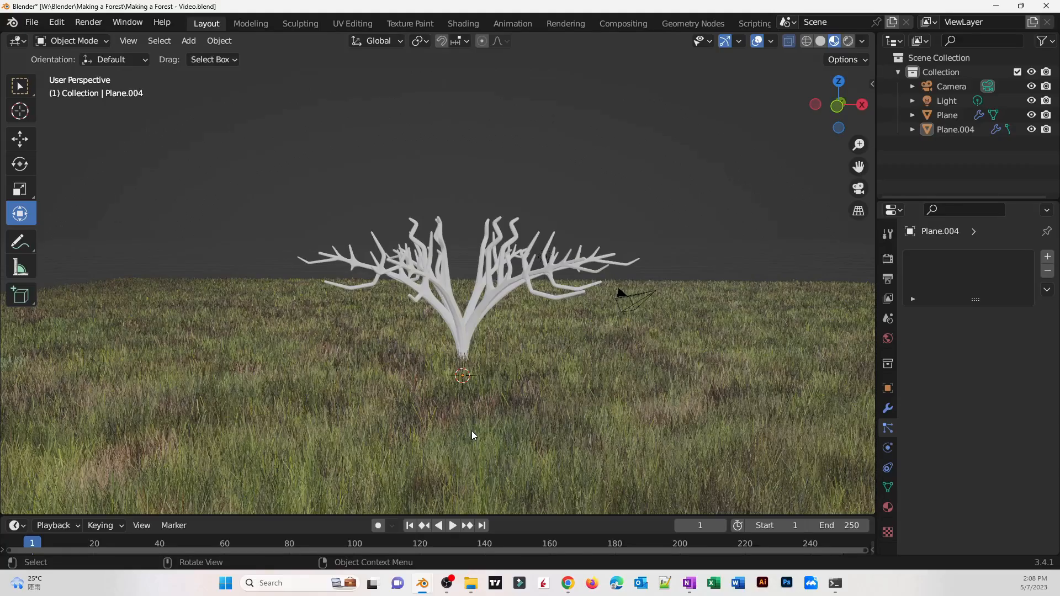
pyautogui.press('Tab')
pyautogui.scroll(3, 491, 393)
pyautogui.moveTo(491, 376); pyautogui.dragTo(641, 315, button='middle')
pyautogui.scroll(3, 497, 338)
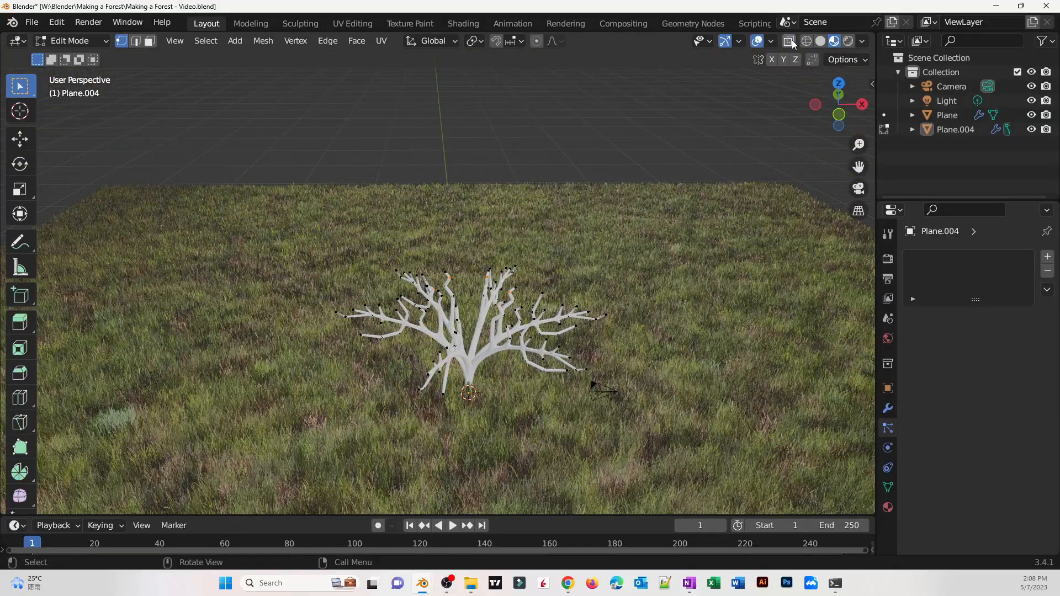
pyautogui.scroll(5, 590, 243)
pyautogui.moveTo(589, 243); pyautogui.dragTo(604, 207, button='middle')
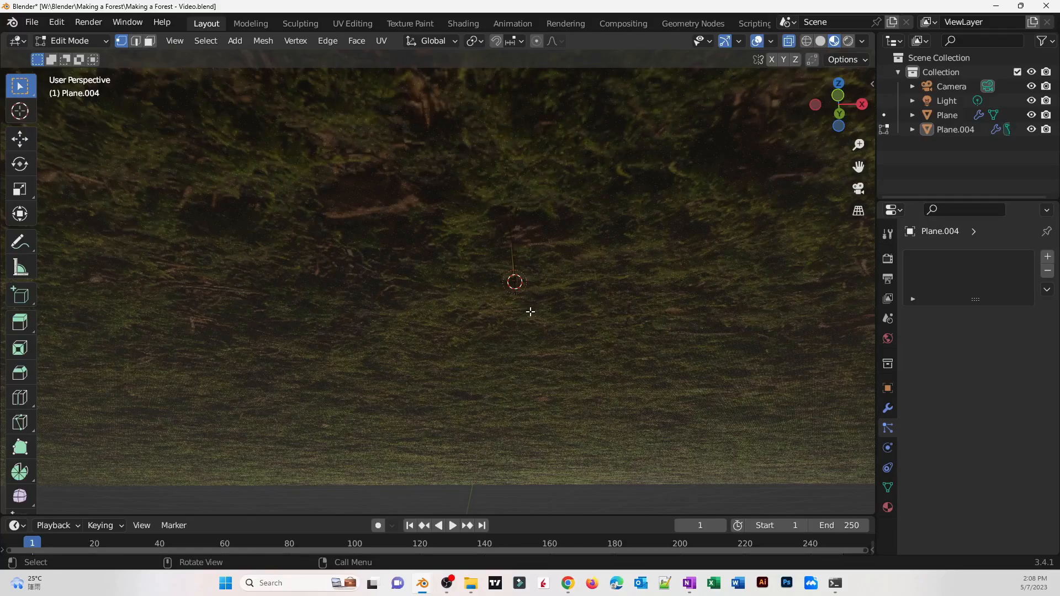
pyautogui.press('e')
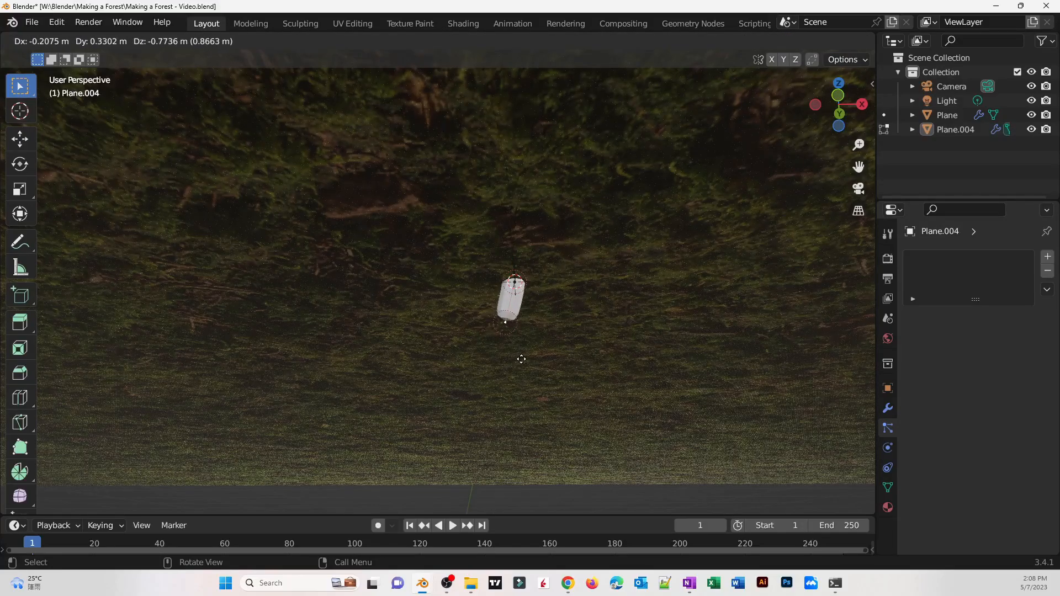
pyautogui.click(518, 358)
pyautogui.press('e')
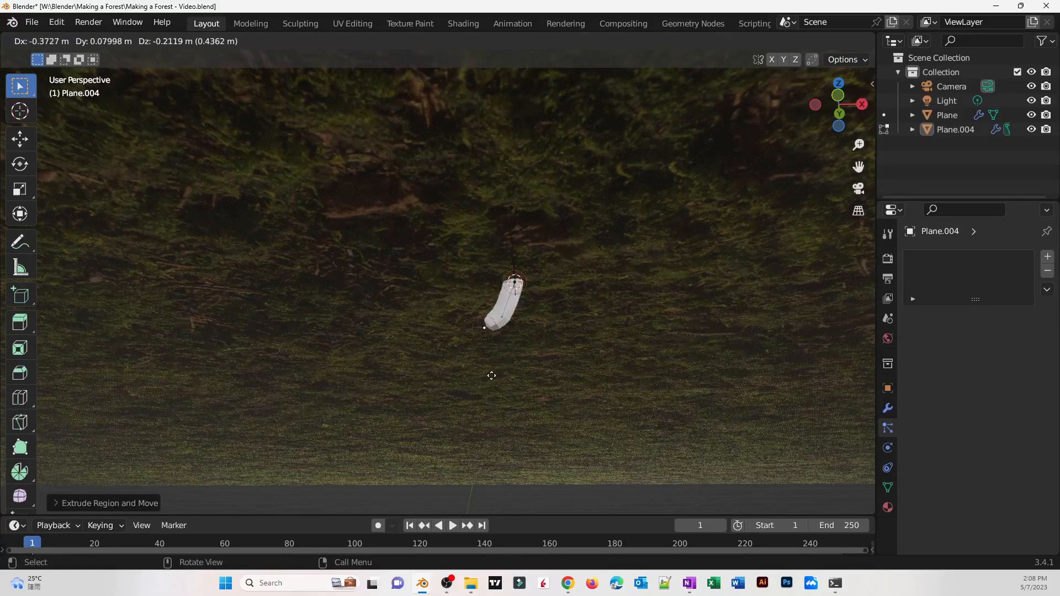
pyautogui.click(490, 375)
pyautogui.press('e')
pyautogui.click(462, 391)
pyautogui.press('e')
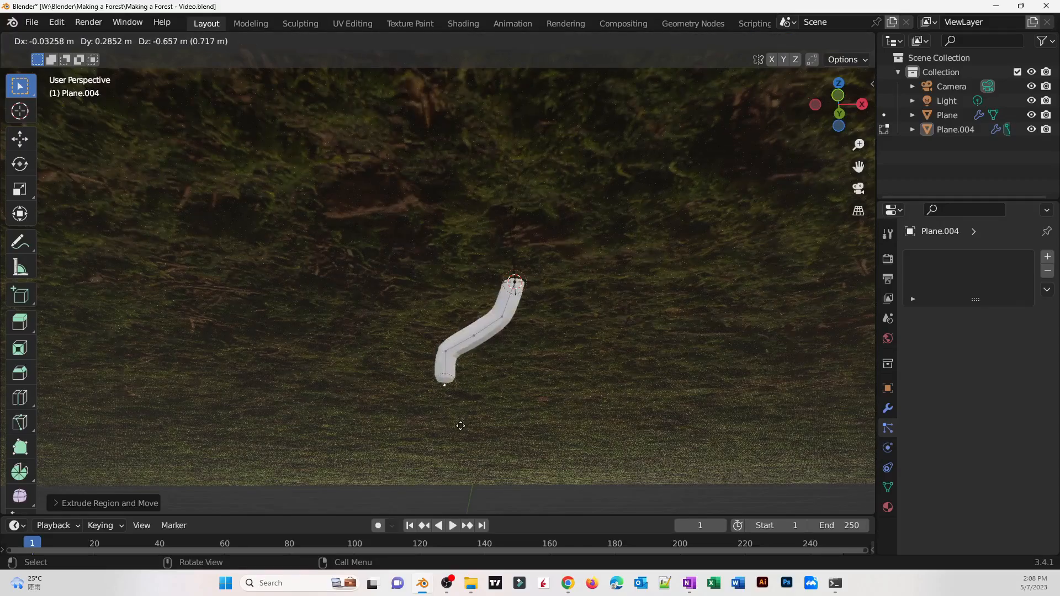
pyautogui.click(462, 426)
pyautogui.press('e')
pyautogui.click(437, 429)
pyautogui.press('e')
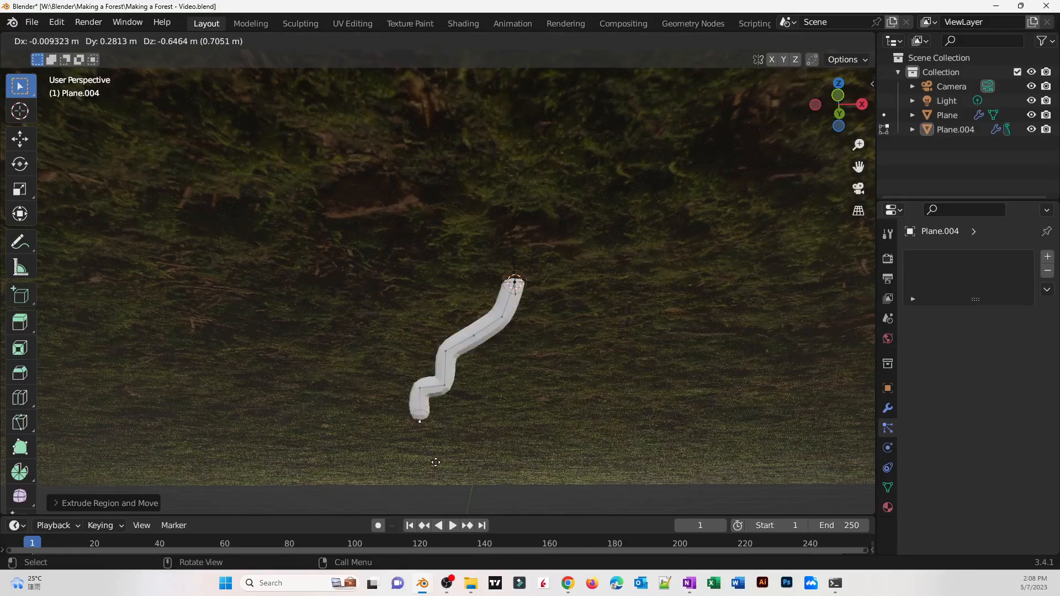
pyautogui.click(443, 457)
# Extrude several more roots from the trunk base, each bending outward and downward in multiple segments
pyautogui.click(515, 281)
pyautogui.press('e')
pyautogui.click(590, 395)
pyautogui.moveTo(593, 400); pyautogui.dragTo(589, 431, button='middle')
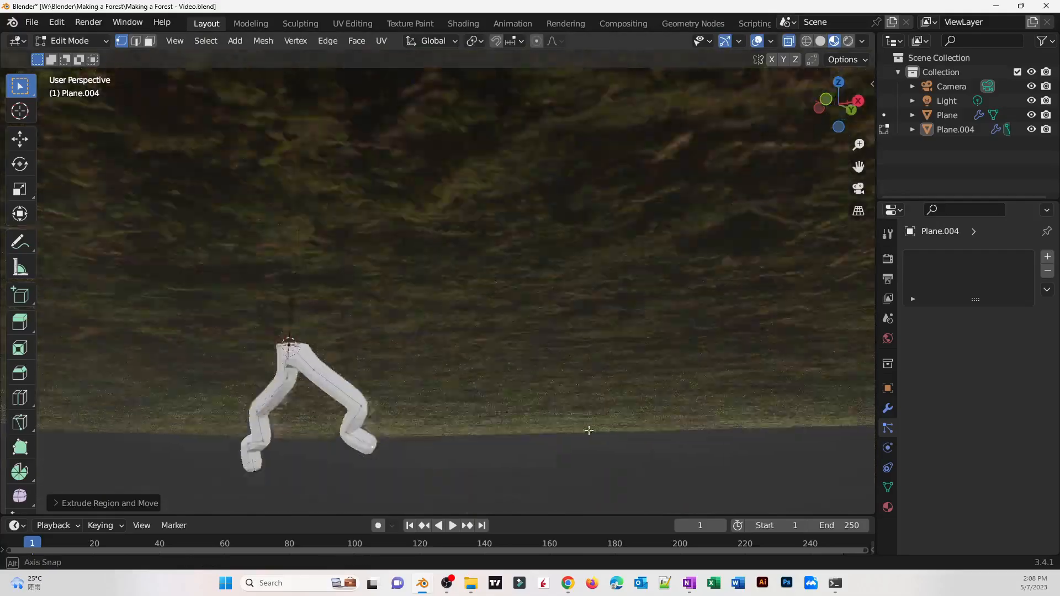
pyautogui.click(732, 356)
pyautogui.press('e')
pyautogui.click(827, 484)
pyautogui.press('e')
pyautogui.click(827, 484)
pyautogui.click(728, 350)
pyautogui.press('e')
pyautogui.click(761, 475)
pyautogui.moveTo(734, 458); pyautogui.dragTo(724, 482, button='middle')
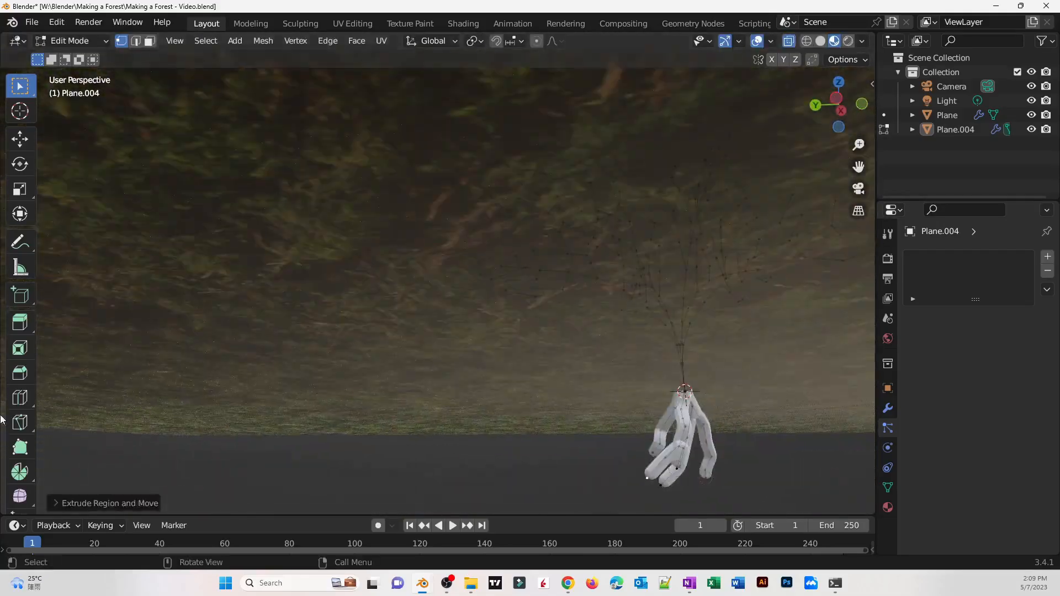
pyautogui.press('e')
pyautogui.click(741, 483)
pyautogui.moveTo(627, 463); pyautogui.dragTo(533, 418, button='middle')
pyautogui.click(610, 331)
pyautogui.press('e')
pyautogui.click(564, 504)
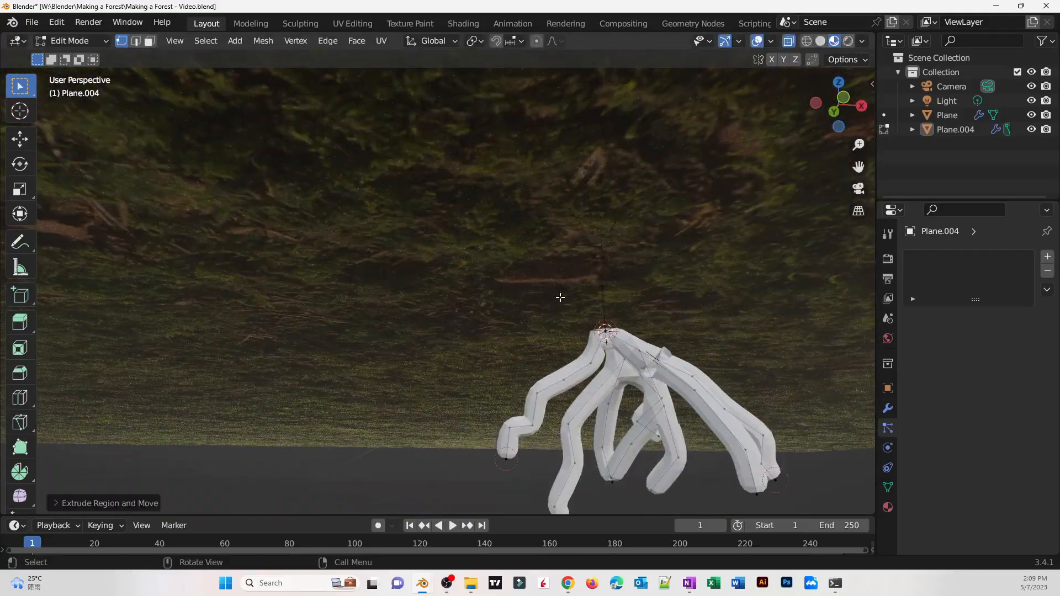
pyautogui.moveTo(561, 299); pyautogui.dragTo(593, 329, button='middle')
pyautogui.click(727, 359)
pyautogui.press('e')
pyautogui.click(771, 446)
pyautogui.moveTo(771, 447); pyautogui.dragTo(781, 430, button='middle')
pyautogui.press('e')
pyautogui.click(786, 449)
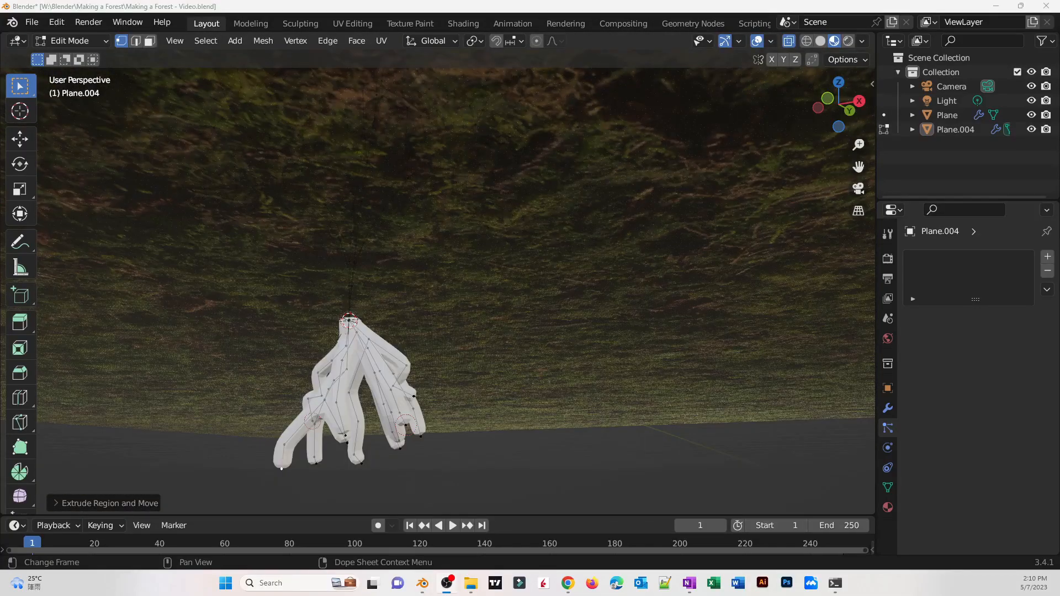
pyautogui.moveTo(464, 406); pyautogui.dragTo(466, 450, button='middle')
pyautogui.click(470, 449)
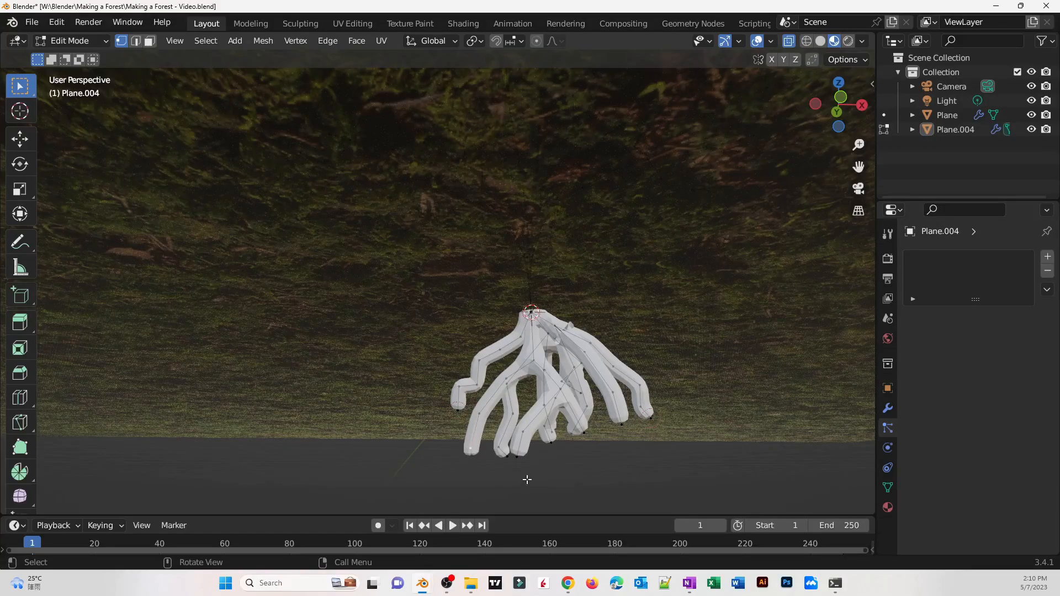
# Scale down the selected root tips to taper the roots
pyautogui.press('s')
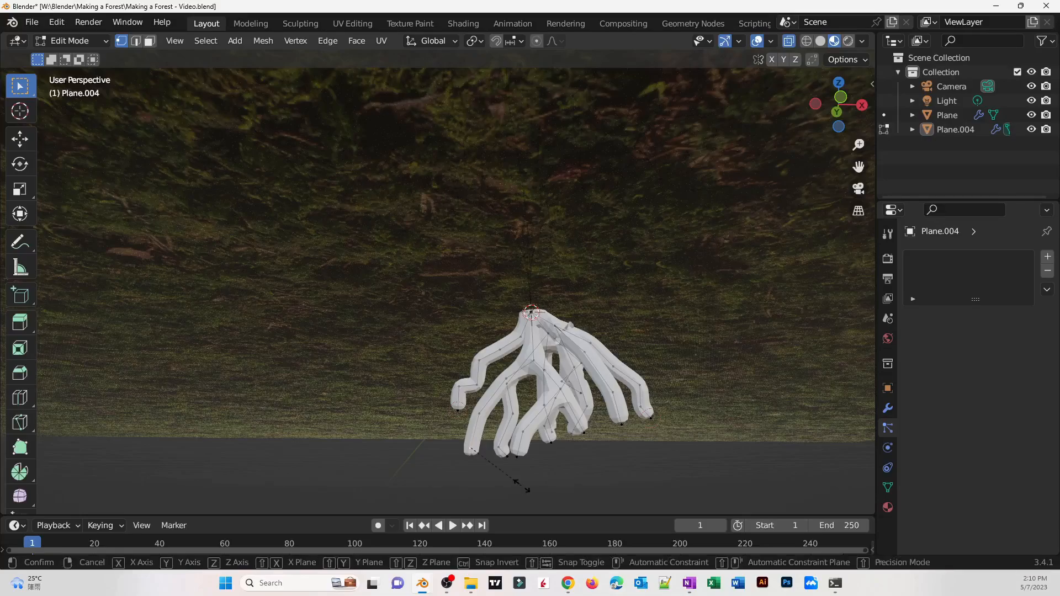
pyautogui.click(502, 464)
pyautogui.click(697, 450)
pyautogui.hotkey('ctrl', 'a')
pyautogui.moveTo(648, 476); pyautogui.dragTo(502, 421, button='middle')
pyautogui.click(685, 450)
pyautogui.hotkey('ctrl', 'a')
pyautogui.hotkey('ctrl', 'a')
pyautogui.hotkey('ctrl', 'a')
pyautogui.hotkey('ctrl', 'a')
pyautogui.hotkey('ctrl', 'a')
pyautogui.click(604, 426)
pyautogui.hotkey('ctrl', 'a')
pyautogui.click(406, 310)
pyautogui.hotkey('ctrl', 'a')
pyautogui.hotkey('ctrl', 'a')
pyautogui.click(582, 449)
pyautogui.hotkey('ctrl', 'a')
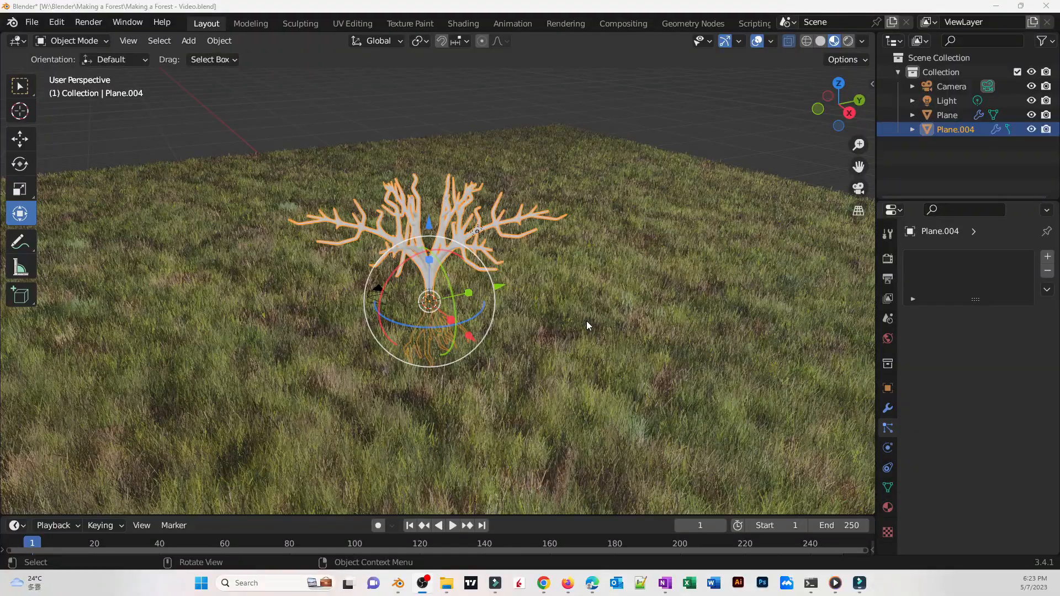
# Split the 3D viewport vertically into two areas
pyautogui.moveTo(588, 326); pyautogui.dragTo(609, 330, button='middle')
pyautogui.scroll(5, 558, 352)
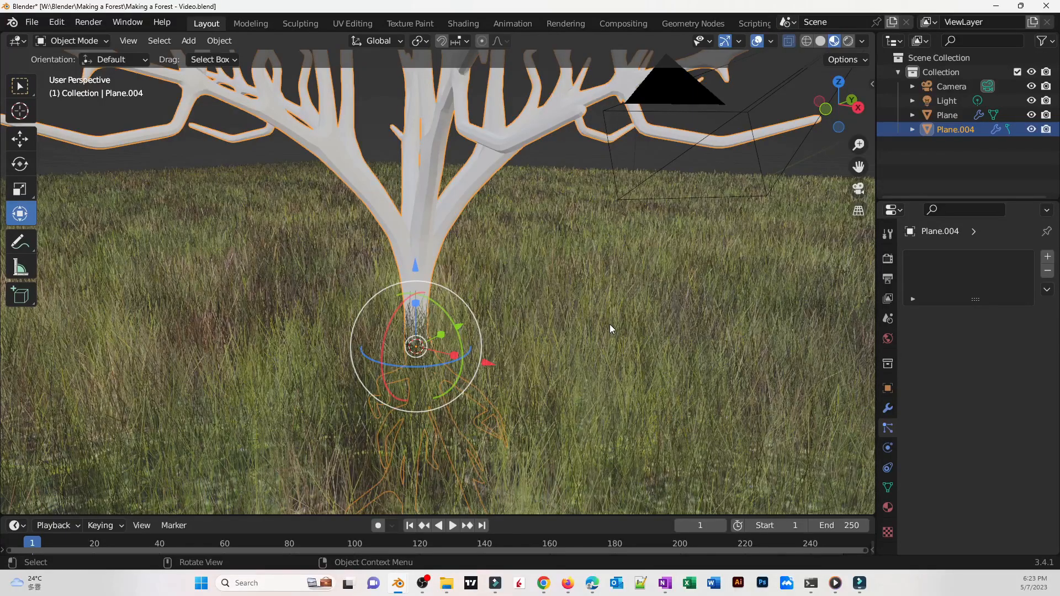
pyautogui.rightClick(875, 294)
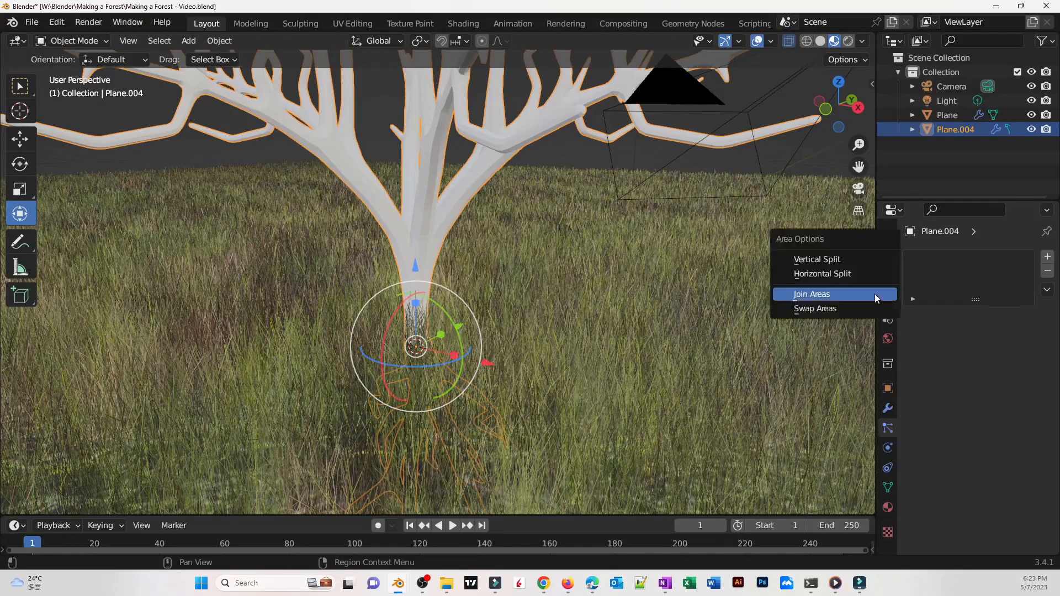
pyautogui.click(817, 259)
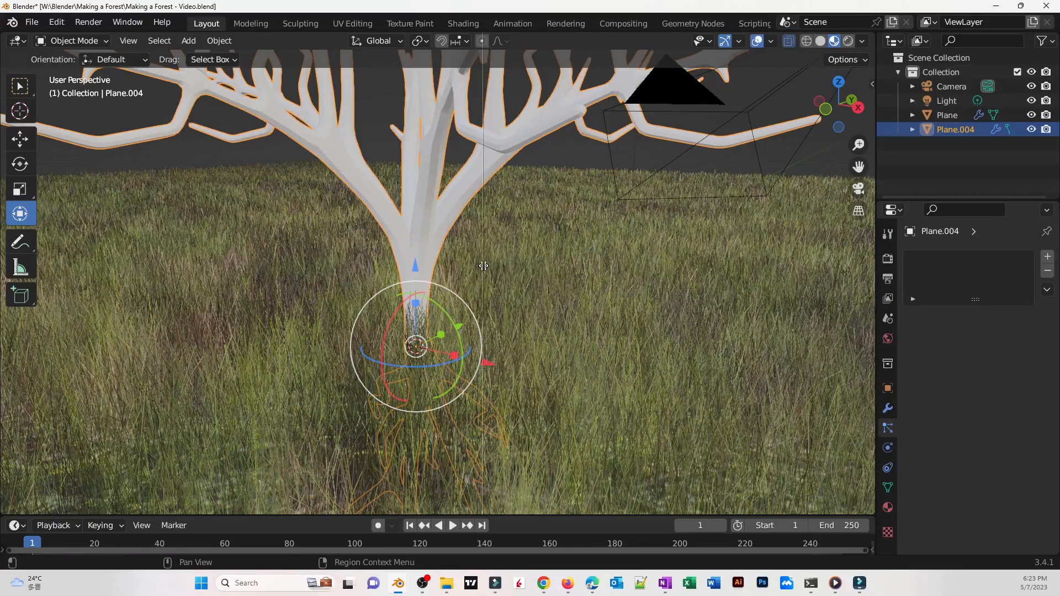
pyautogui.click(483, 265)
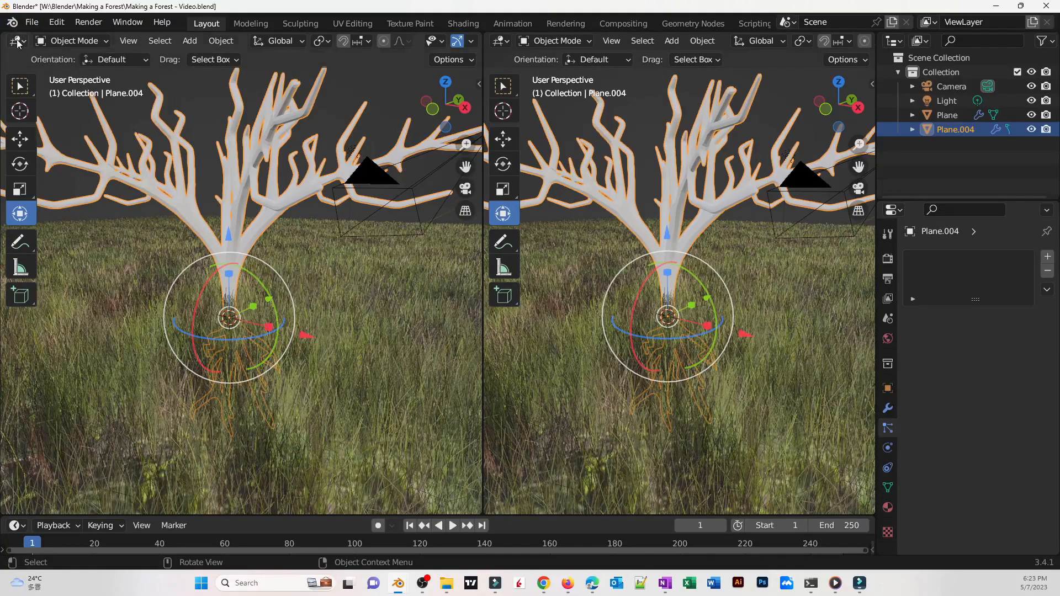
# Switch the left area to the Shader Editor and create a new material for the tree
pyautogui.click(18, 41)
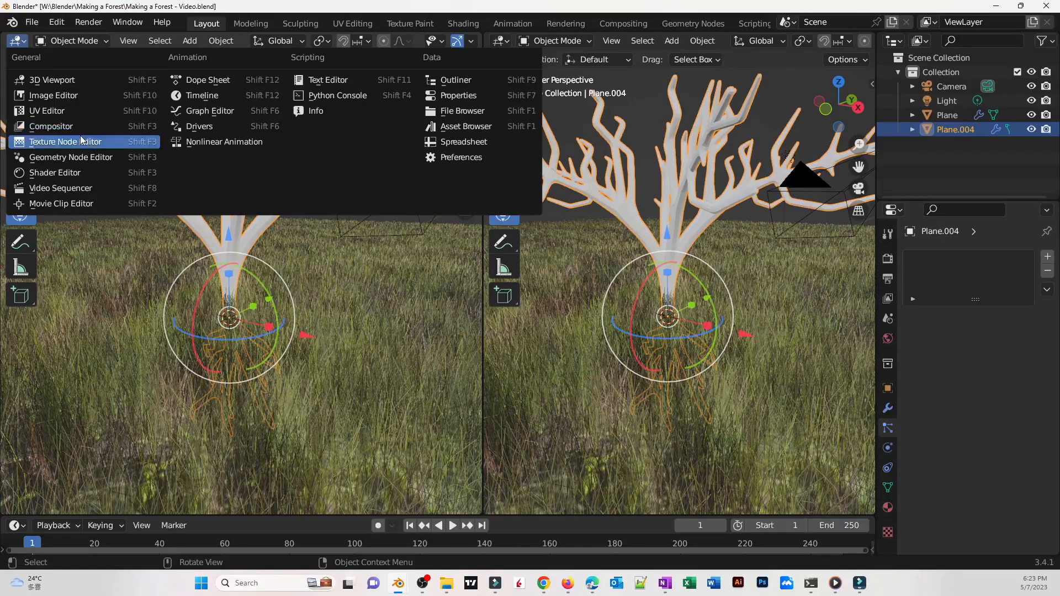
pyautogui.click(88, 173)
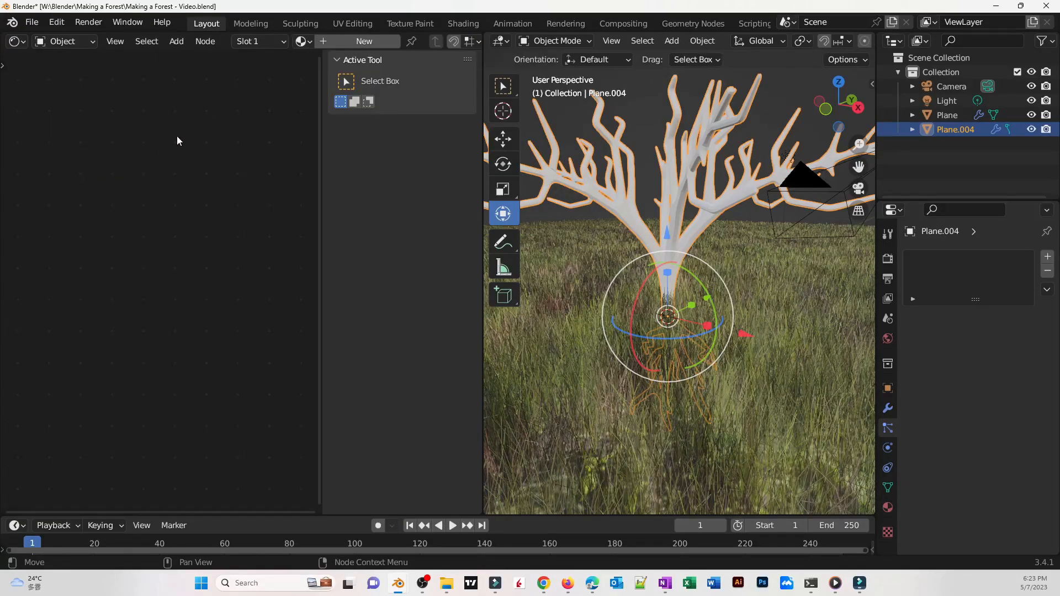
pyautogui.click(379, 42)
pyautogui.scroll(2, 243, 331)
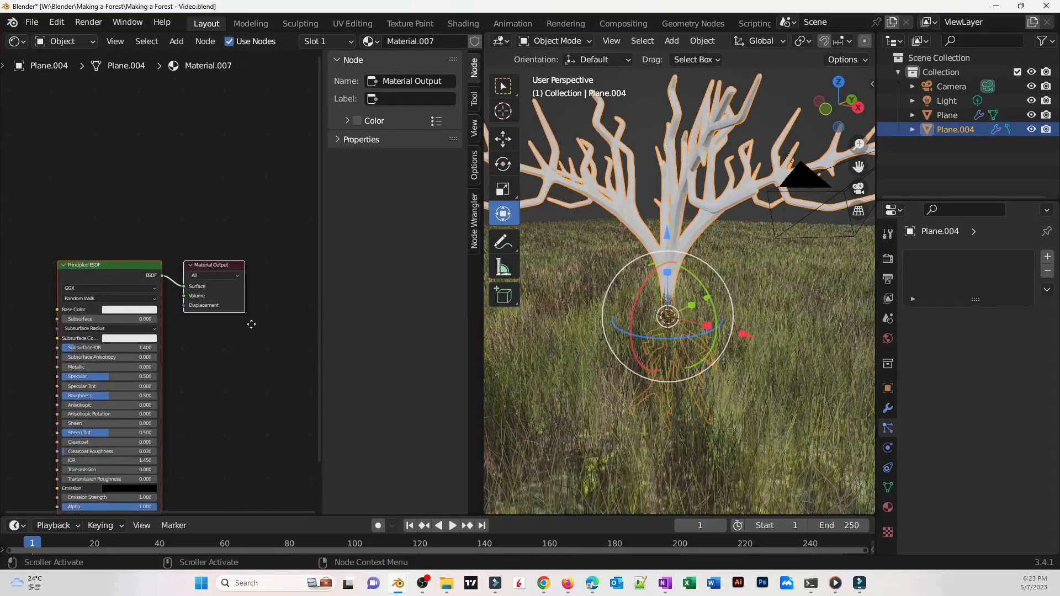
pyautogui.scroll(2, 55, 337)
pyautogui.scroll(2, 124, 326)
pyautogui.scroll(-2, 124, 326)
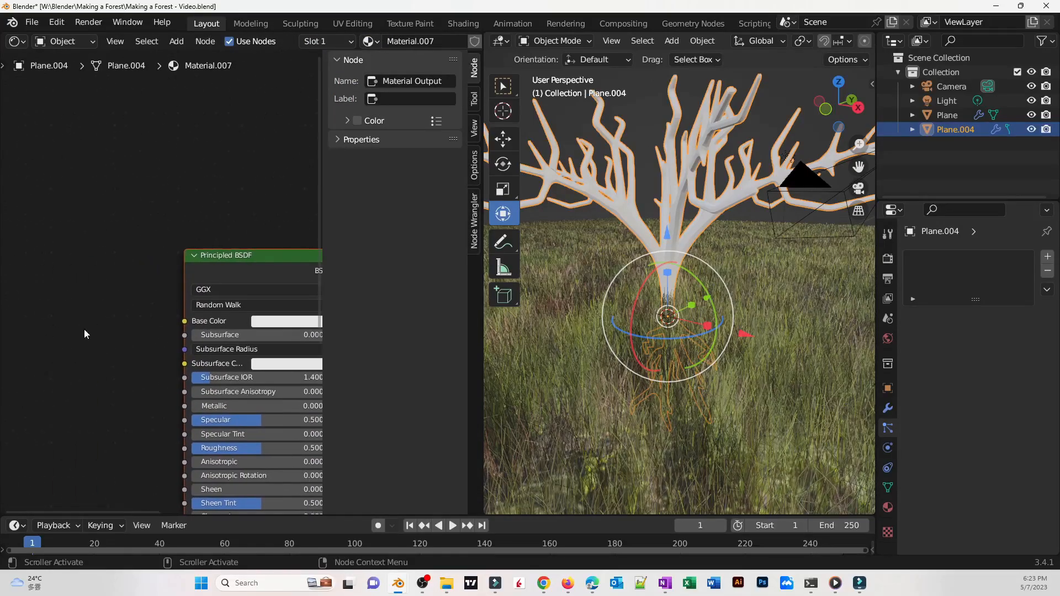
pyautogui.scroll(-1, 84, 329)
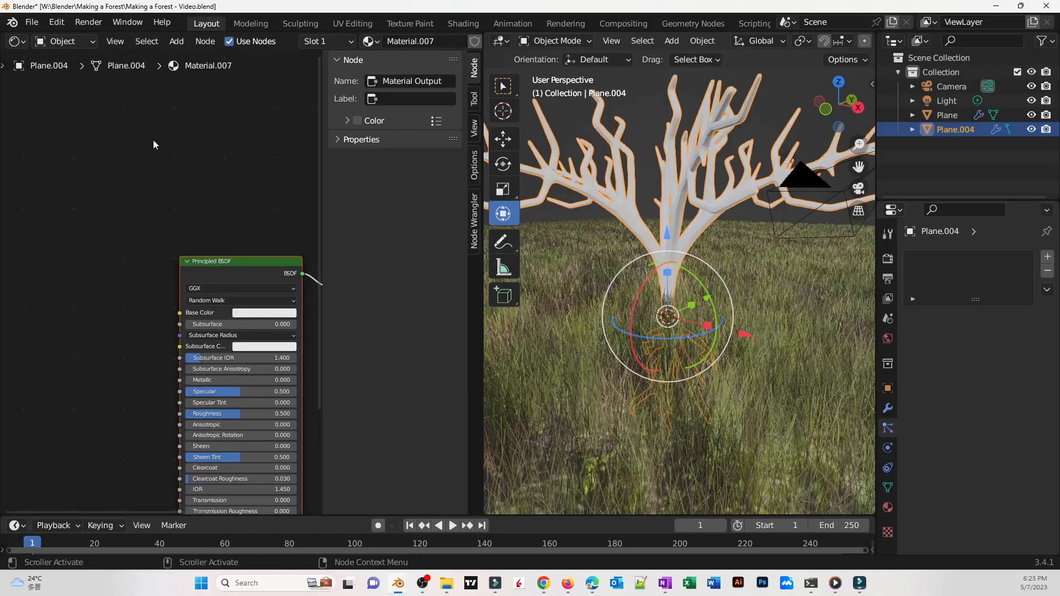
# Add an Image Texture node and connect its Color output to the Principled BSDF Base Color
pyautogui.hotkey('shift', 'a')
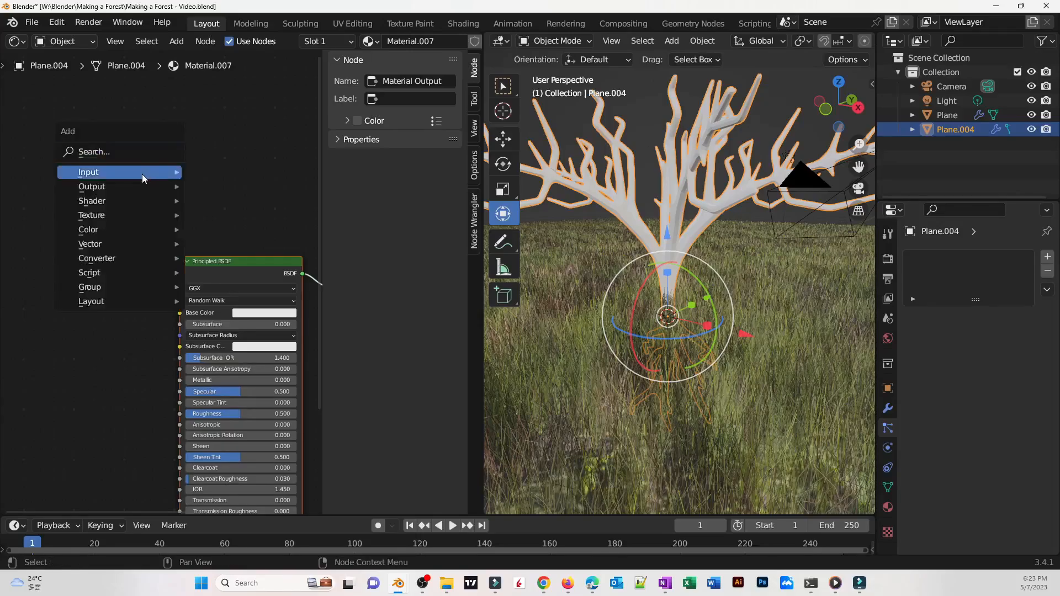
pyautogui.click(124, 154)
pyautogui.write('imag')
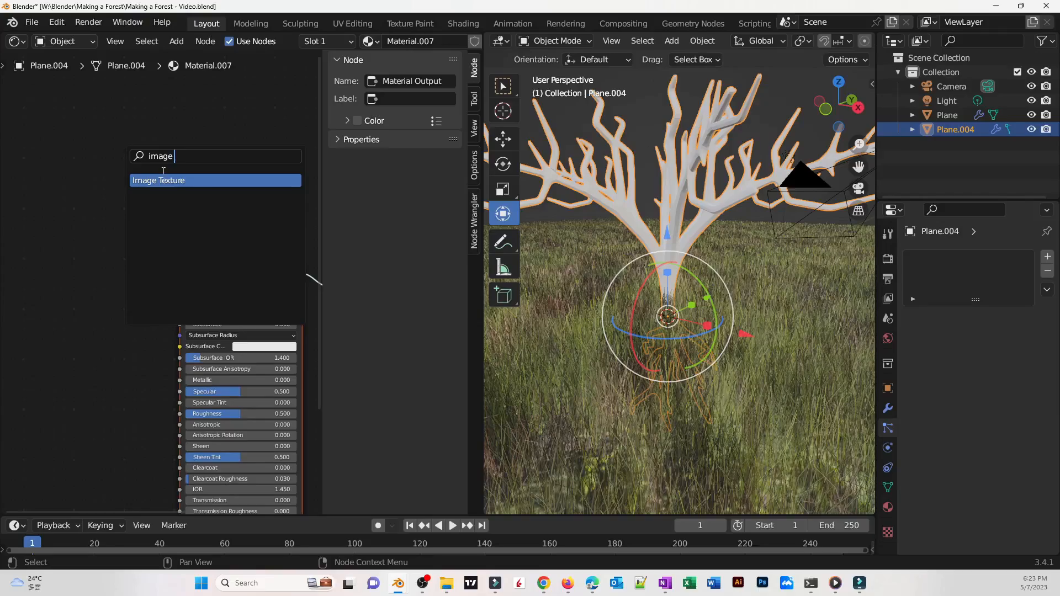
pyautogui.write('e')
pyautogui.press('Return')
pyautogui.click(150, 321)
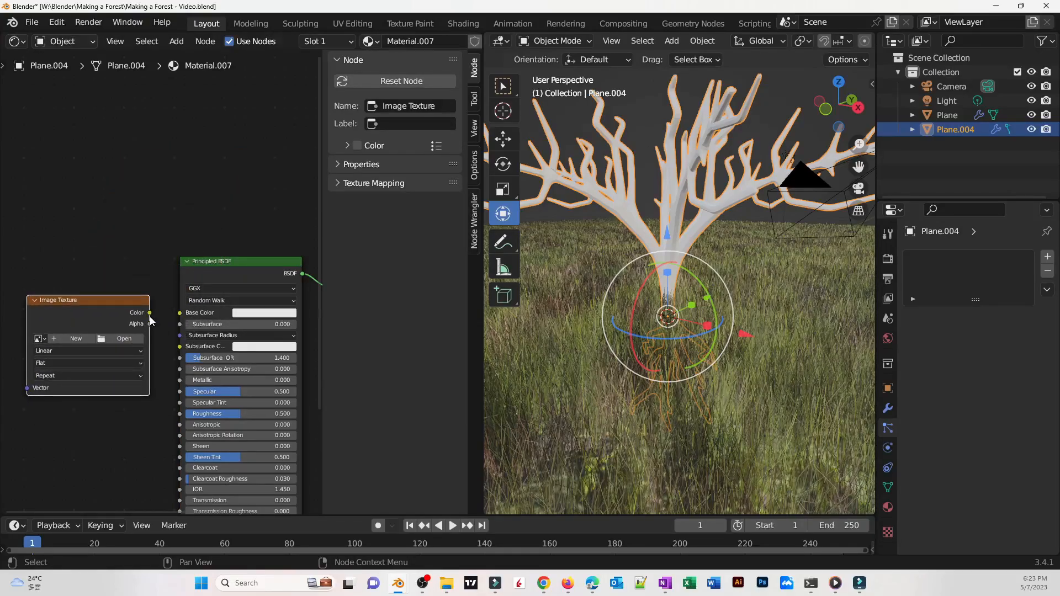
pyautogui.moveTo(150, 313); pyautogui.dragTo(179, 313)
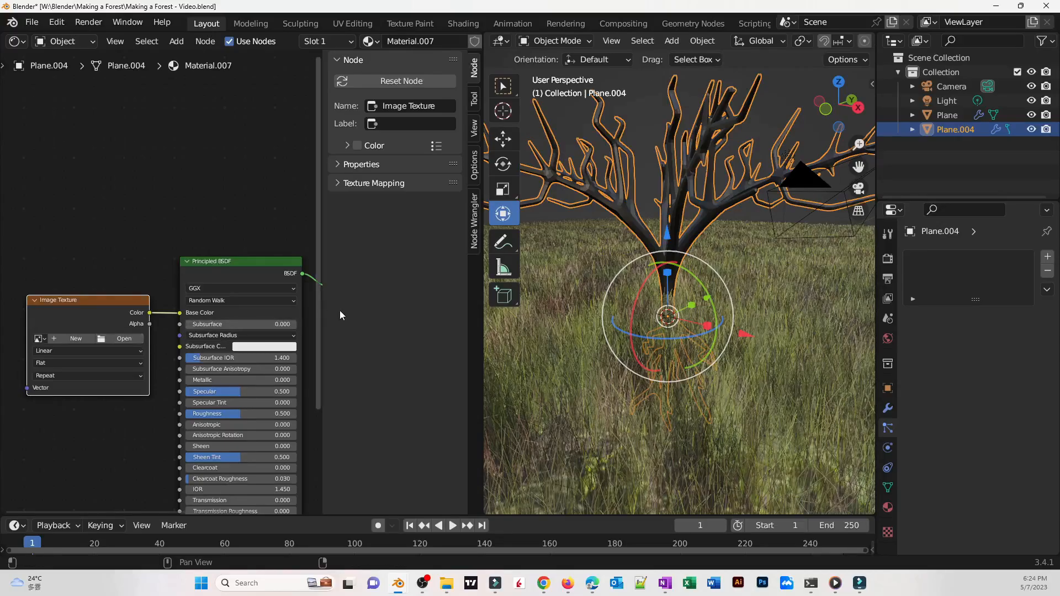
# Load TexturesCom_Rock_Mossy2_header.jpg from the Texture folder into the Image Texture node
pyautogui.moveTo(629, 288); pyautogui.dragTo(760, 313, button='middle')
pyautogui.scroll(-5, 727, 319)
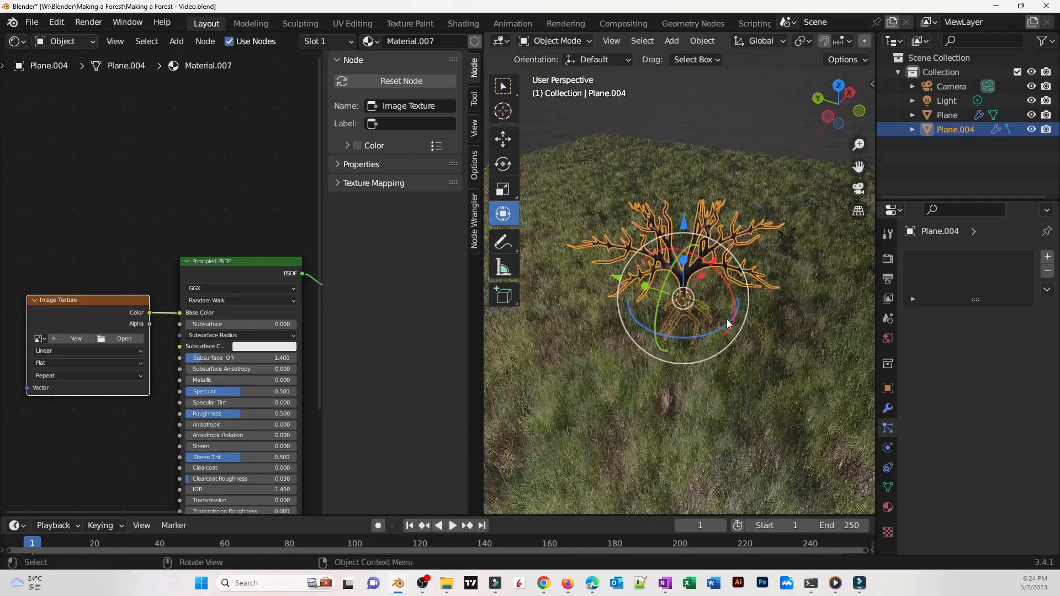
pyautogui.moveTo(727, 320)
pyautogui.mouseDown(button='middle')
pyautogui.moveTo(769, 283)
pyautogui.moveTo(730, 325)
pyautogui.mouseUp(button='middle')
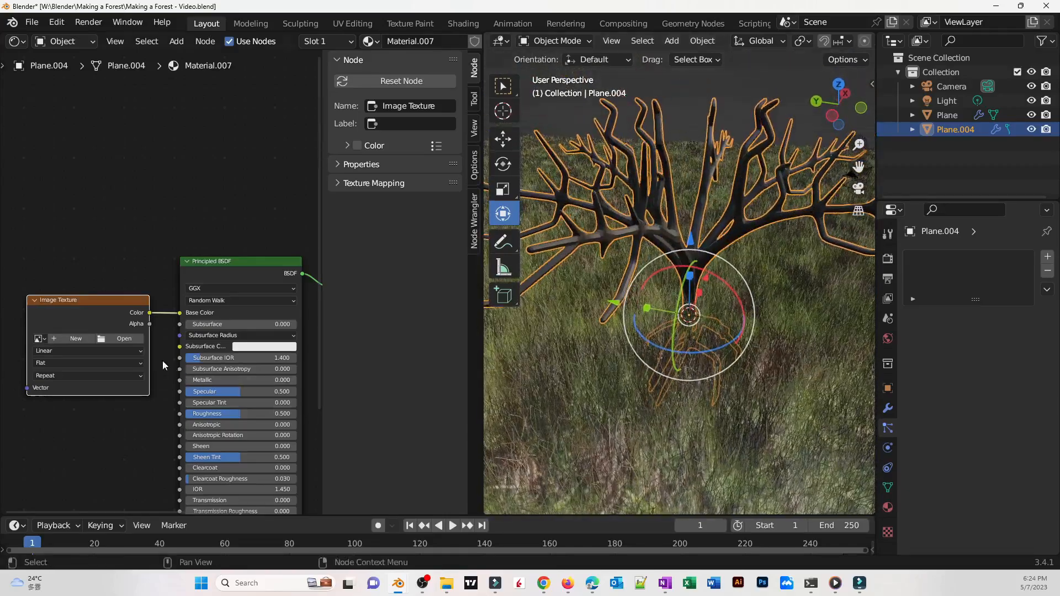
pyautogui.click(124, 340)
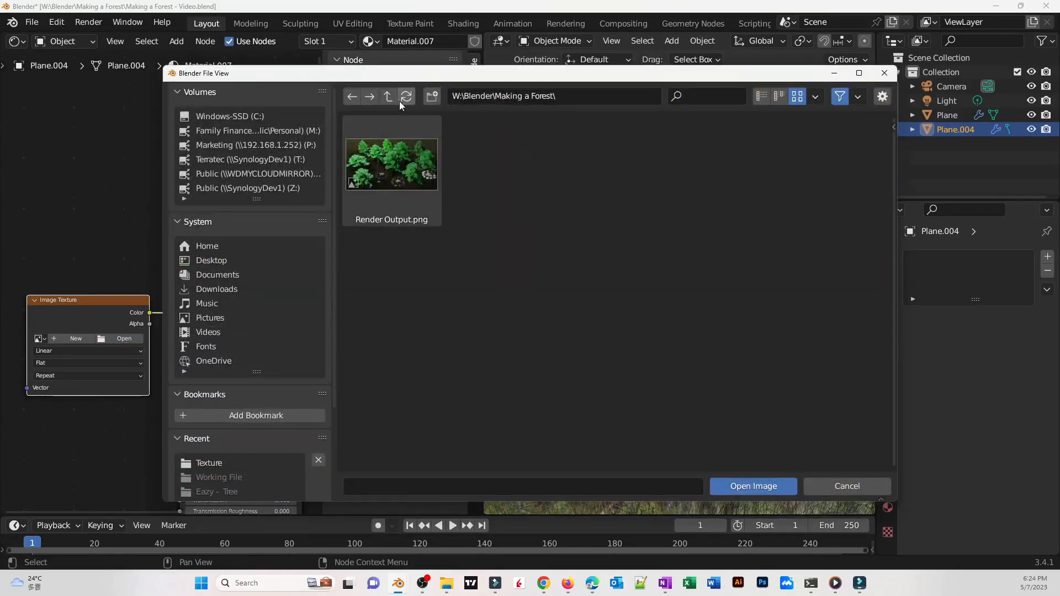
pyautogui.click(209, 463)
pyautogui.click(410, 401)
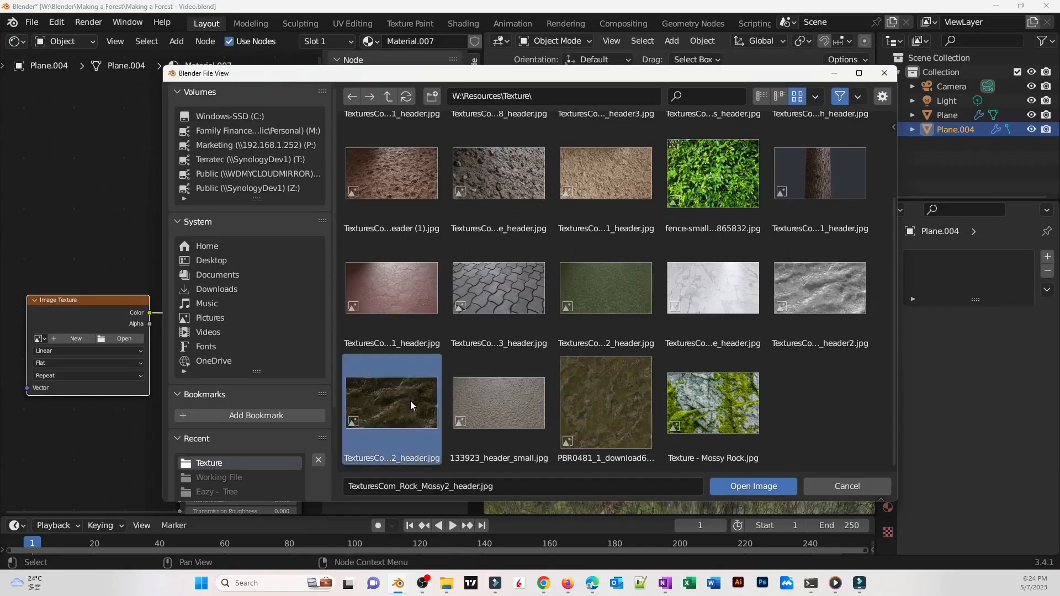
pyautogui.doubleClick(410, 401)
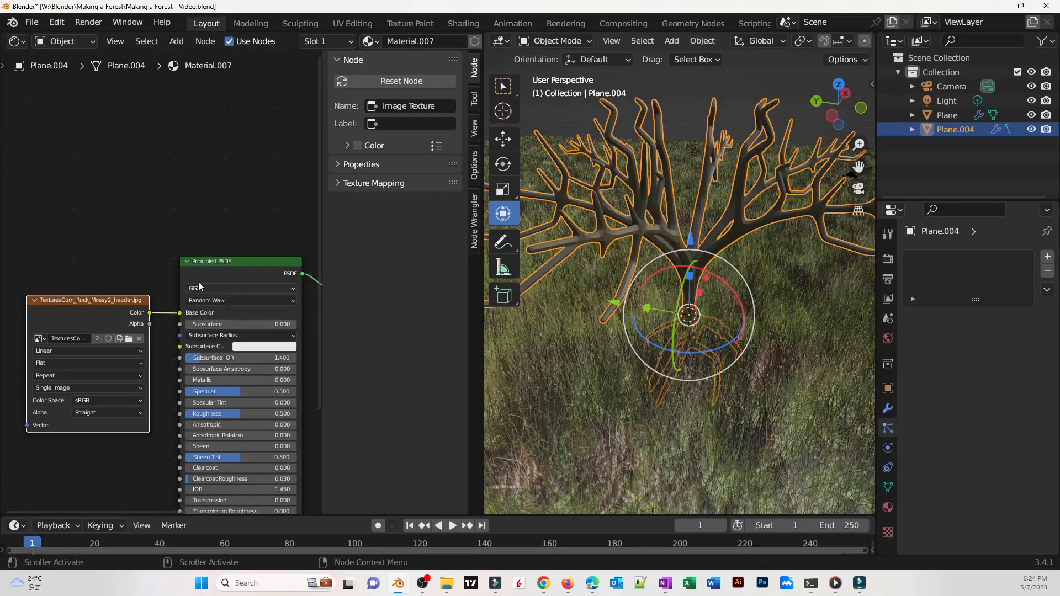
pyautogui.scroll(-5, 135, 223)
pyautogui.scroll(4, 174, 223)
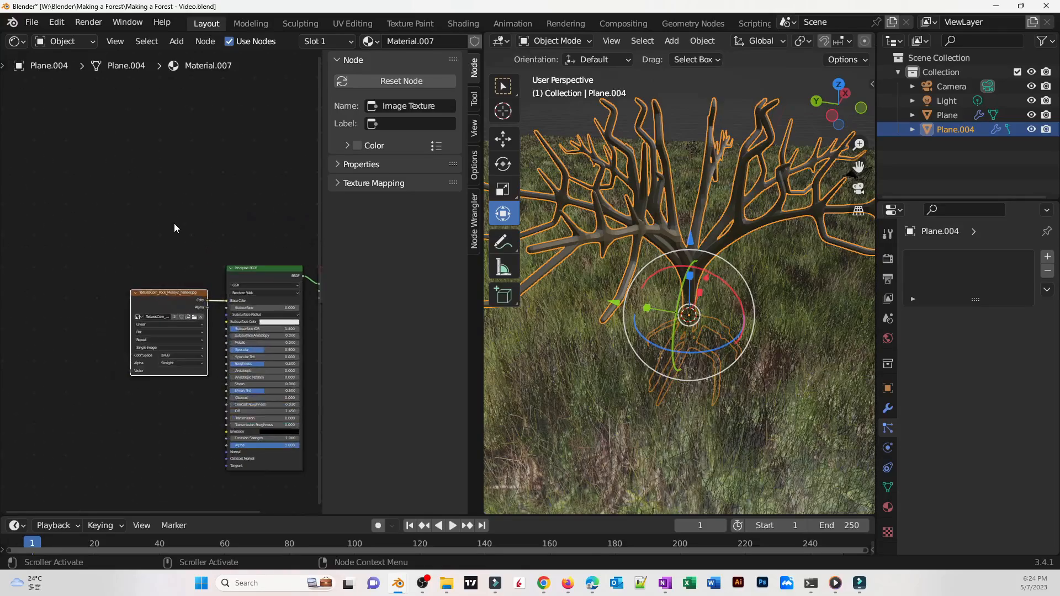
# Add Texture Coordinate and Mapping nodes to the Image Texture node with Node Wrangler
pyautogui.scroll(4, 196, 232)
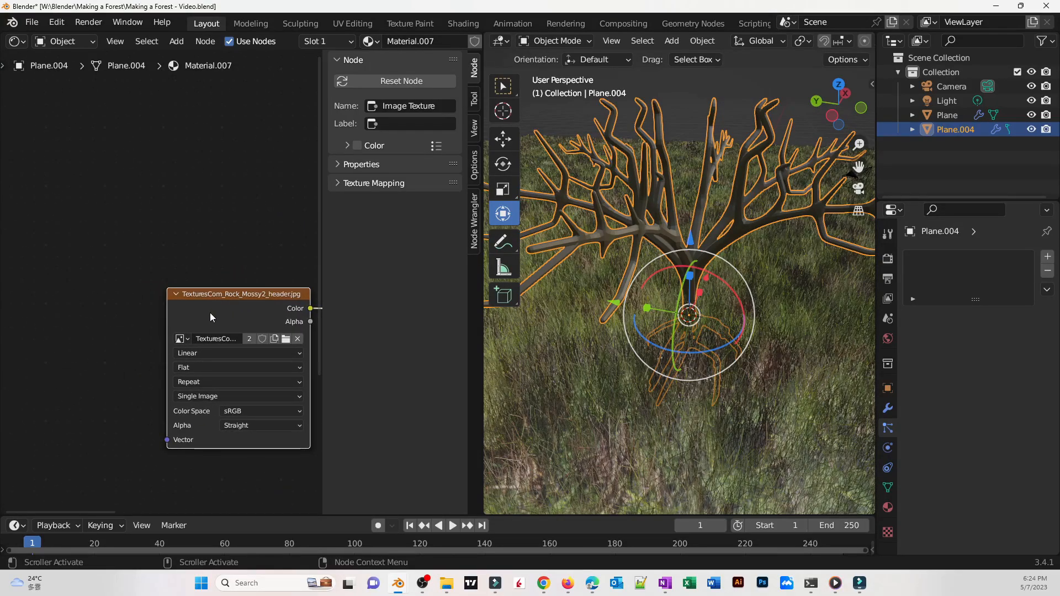
pyautogui.hotkey('ctrl', 't')
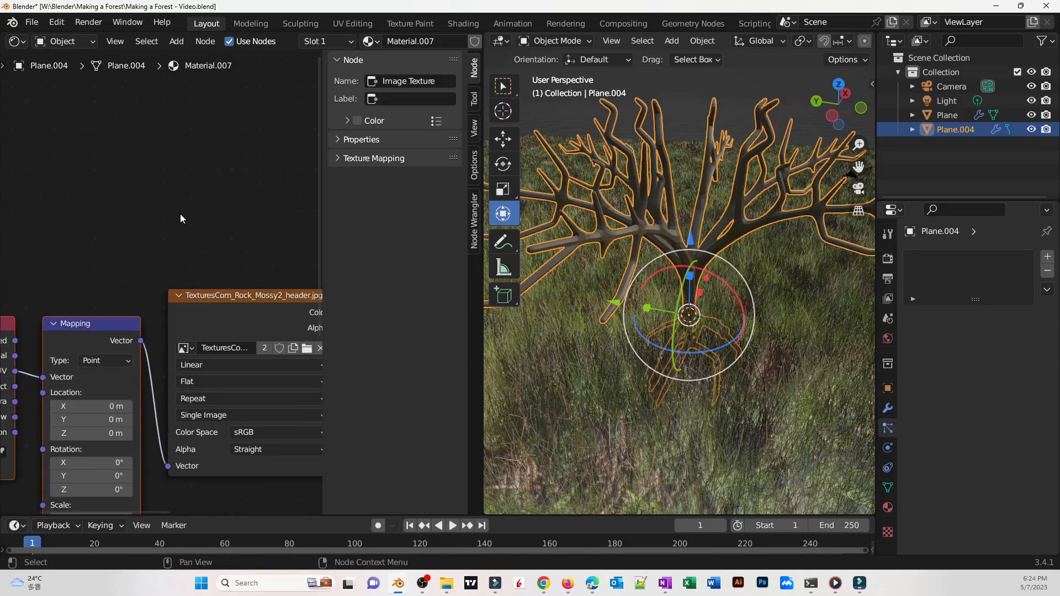
pyautogui.moveTo(181, 213); pyautogui.dragTo(227, 220, button='middle')
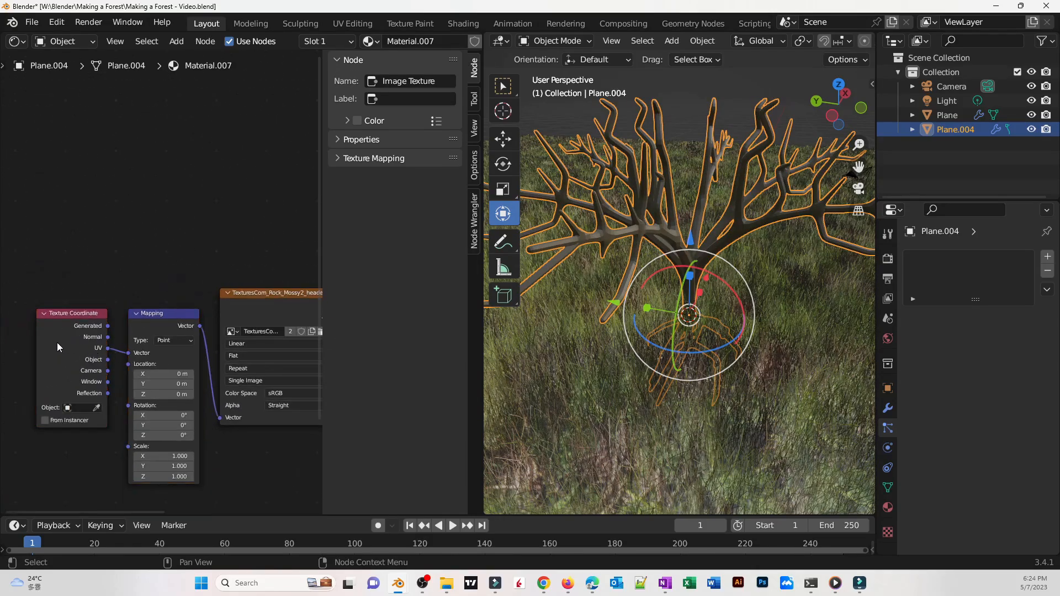
# Connect the Texture Coordinate Object output to the Mapping node's Vector input
pyautogui.moveTo(57, 347); pyautogui.dragTo(44, 348)
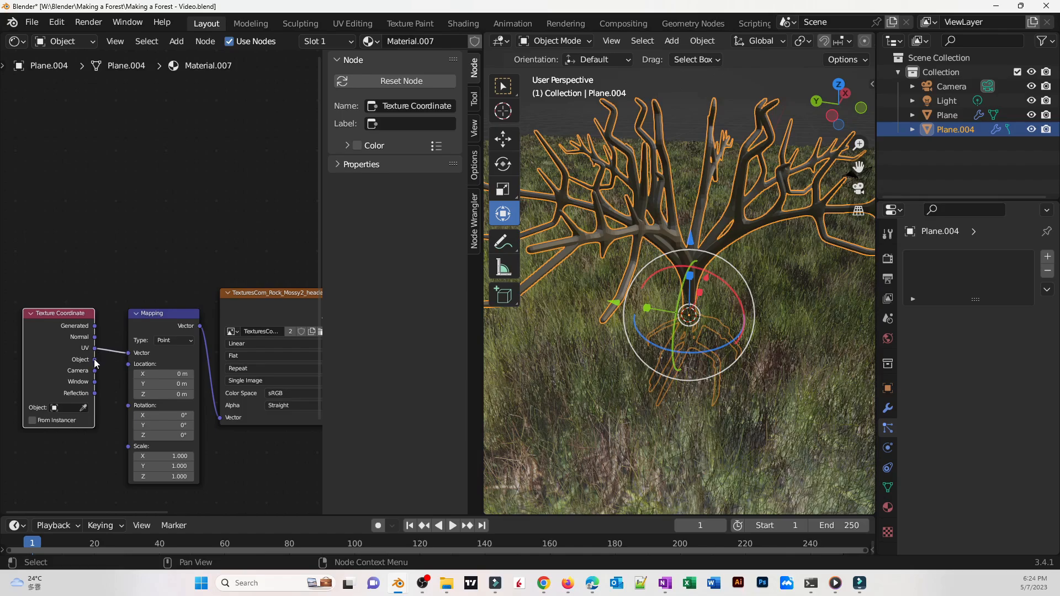
pyautogui.moveTo(129, 358); pyautogui.dragTo(129, 354)
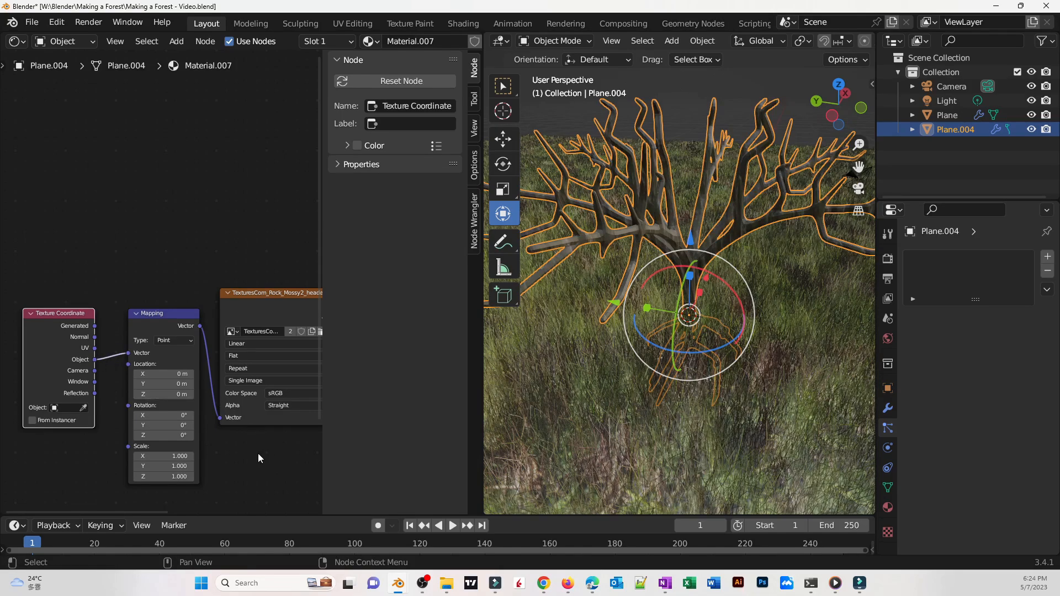
pyautogui.moveTo(258, 458); pyautogui.dragTo(204, 463, button='middle')
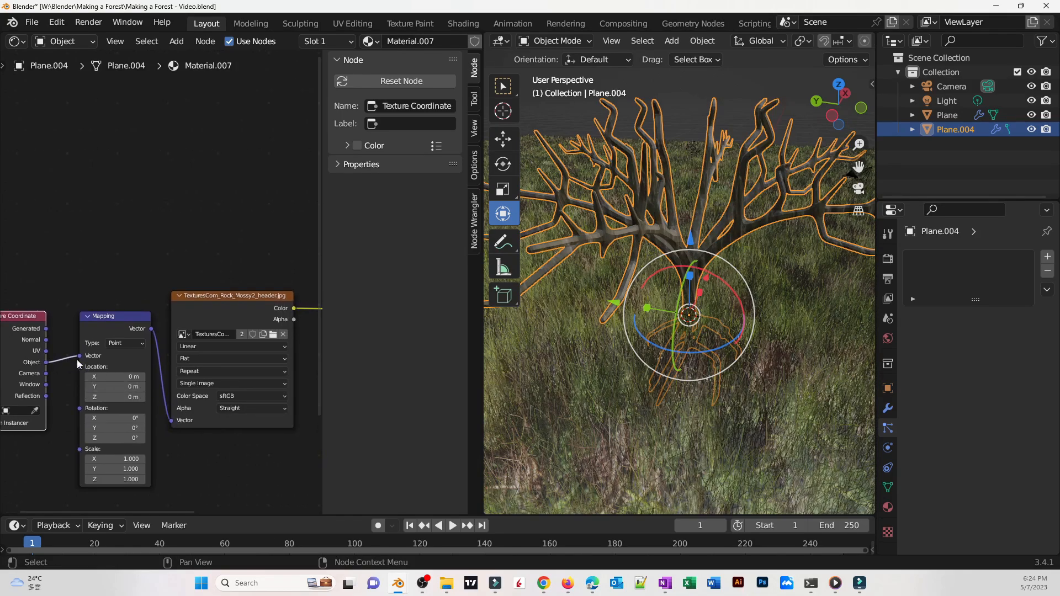
# Set the Image Texture projection to Box
pyautogui.click(194, 361)
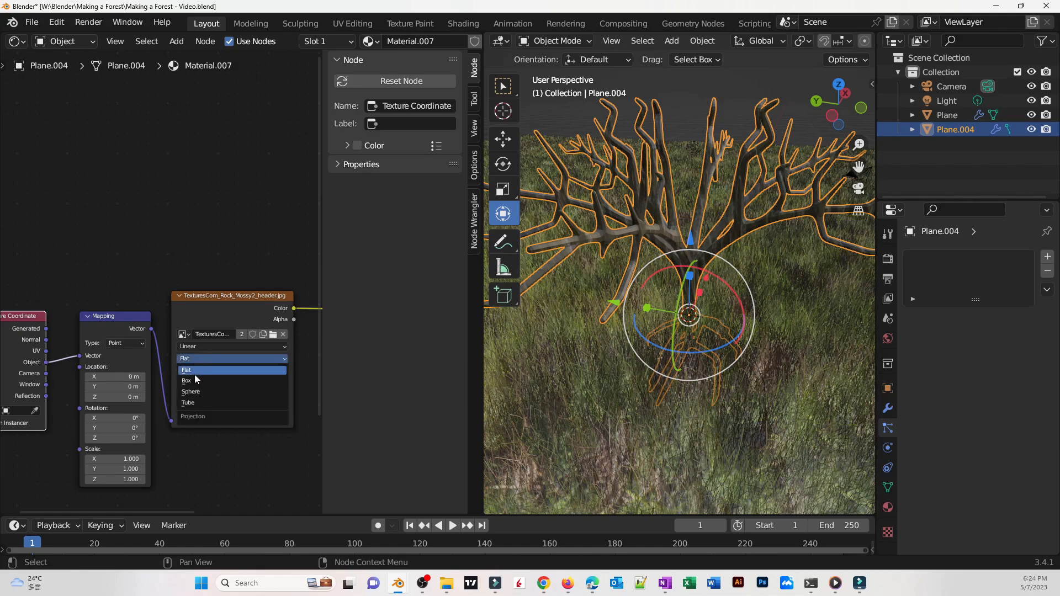
pyautogui.click(194, 380)
pyautogui.moveTo(585, 331); pyautogui.dragTo(654, 301, button='middle')
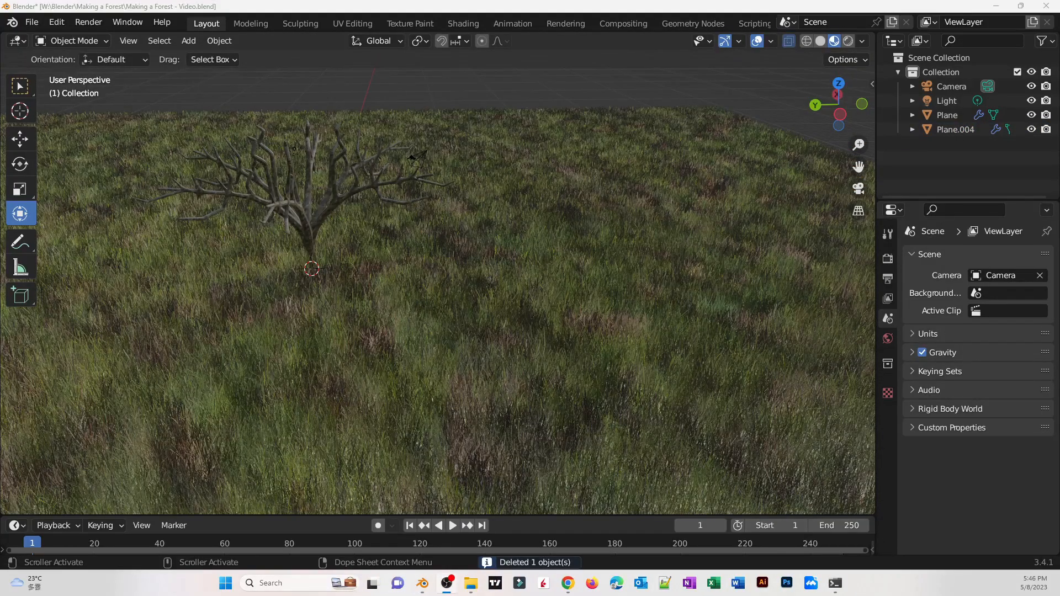
pyautogui.moveTo(573, 380); pyautogui.dragTo(499, 379, button='middle')
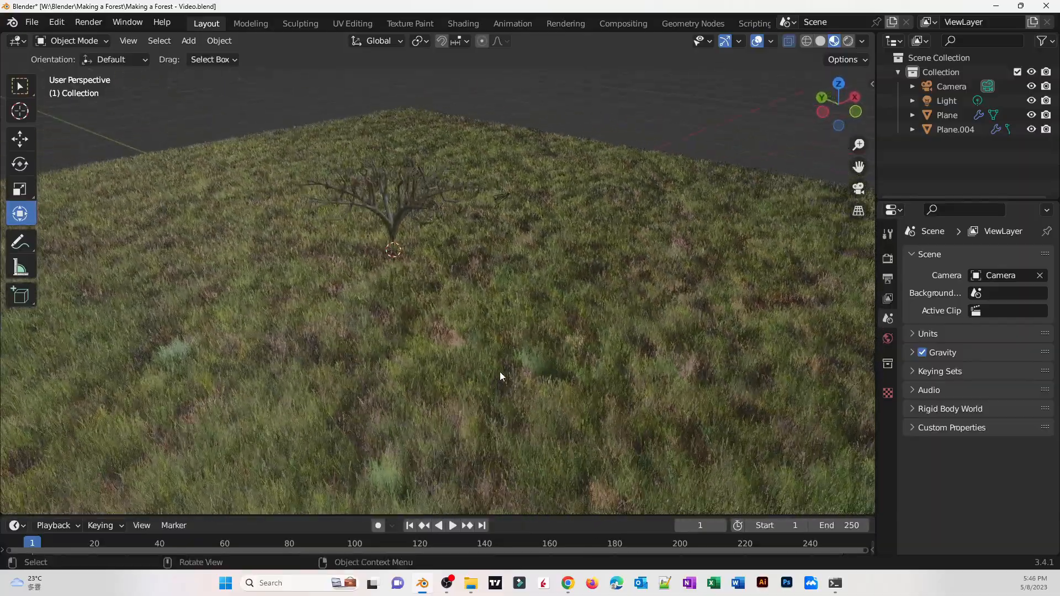
pyautogui.moveTo(470, 344)
pyautogui.mouseDown(button='middle')
pyautogui.moveTo(494, 347)
pyautogui.moveTo(404, 340)
pyautogui.moveTo(478, 341)
pyautogui.mouseUp(button='middle')
pyautogui.scroll(4, 496, 346)
pyautogui.scroll(-3, 496, 346)
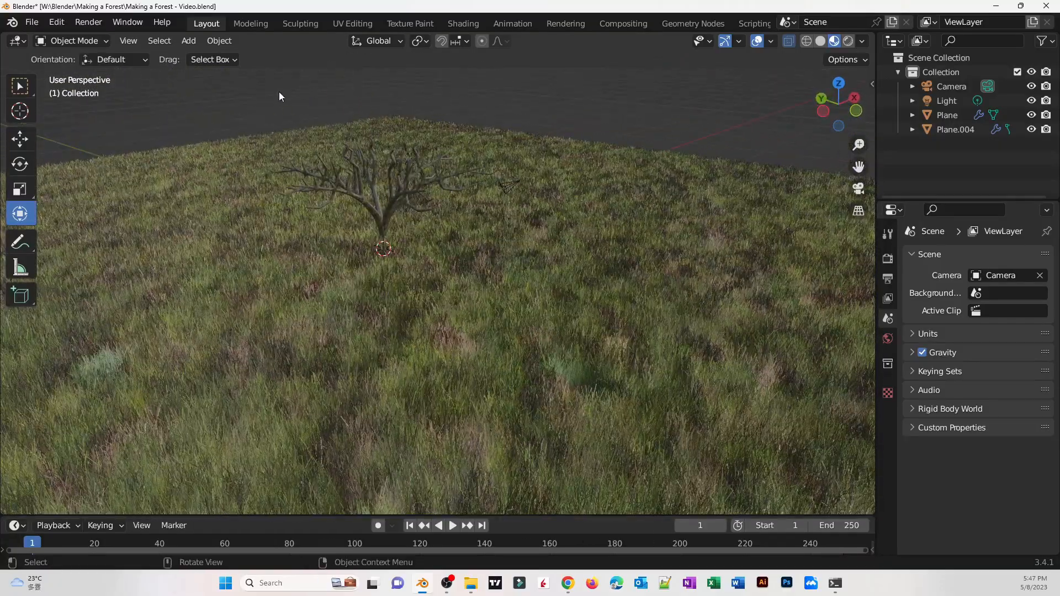
# Open the add-on preferences to check the Import-Export: Import Images as Planes add-on
pyautogui.click(61, 25)
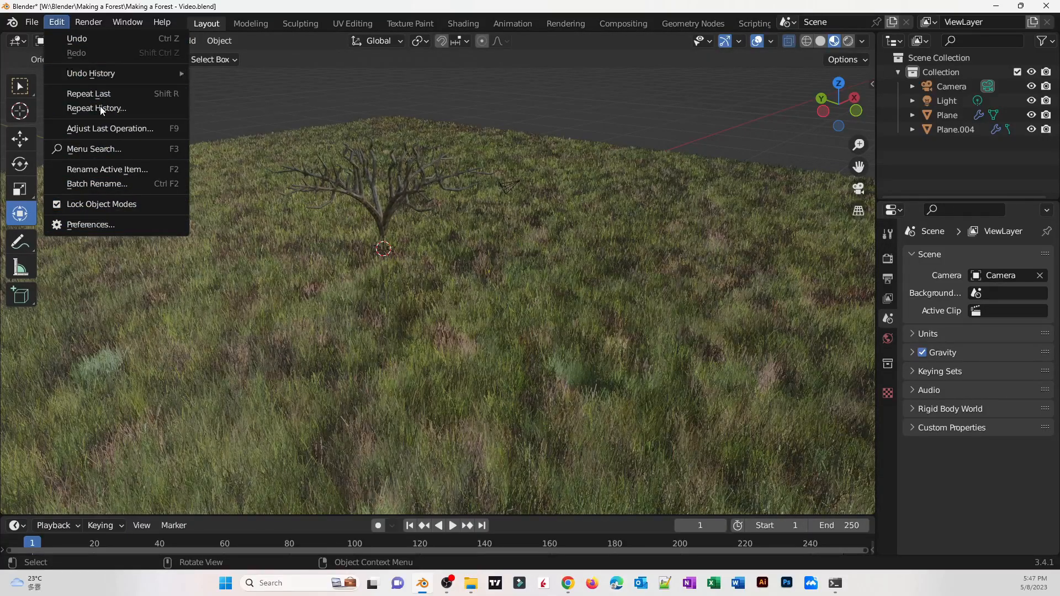
pyautogui.click(97, 226)
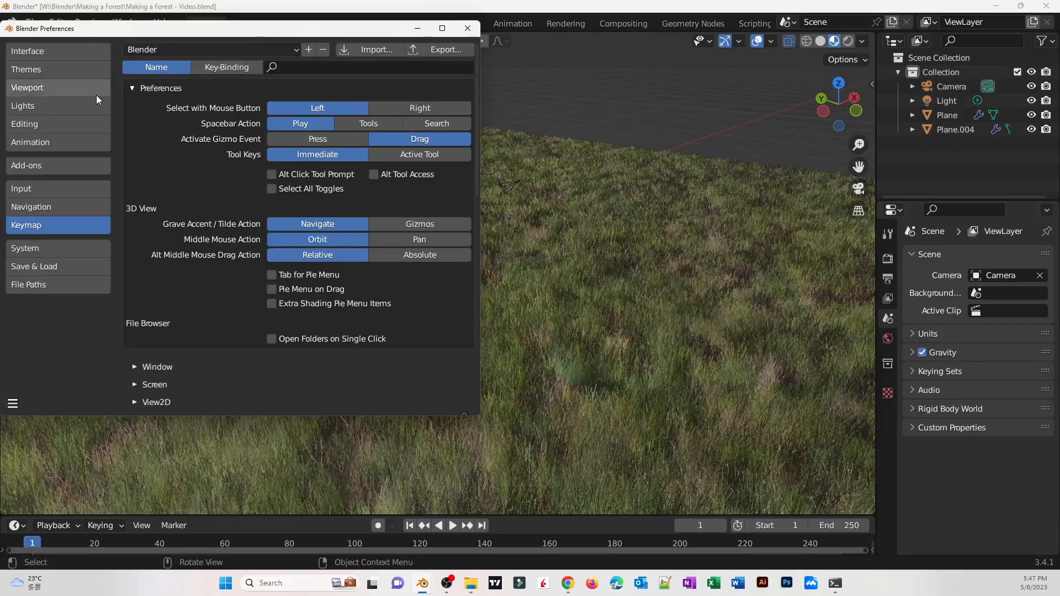
pyautogui.click(64, 166)
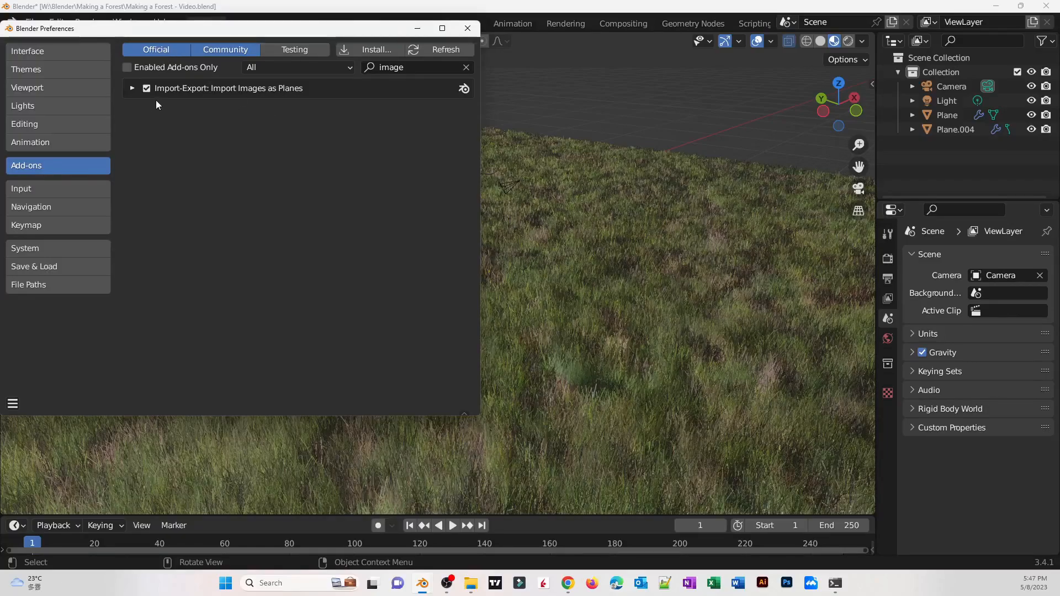
pyautogui.click(466, 28)
# Import Tree Branch.png from the Resources Texture folder as an image plane
pyautogui.moveTo(552, 264); pyautogui.dragTo(454, 326, button='middle')
pyautogui.scroll(3, 499, 277)
pyautogui.scroll(-4, 499, 276)
pyautogui.scroll(4, 472, 356)
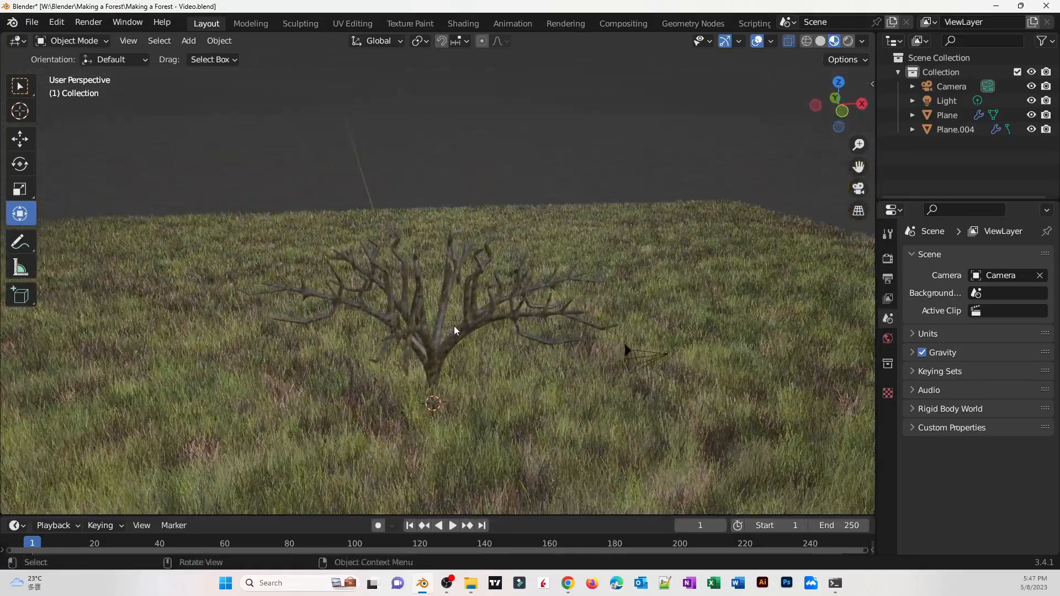
pyautogui.click(189, 42)
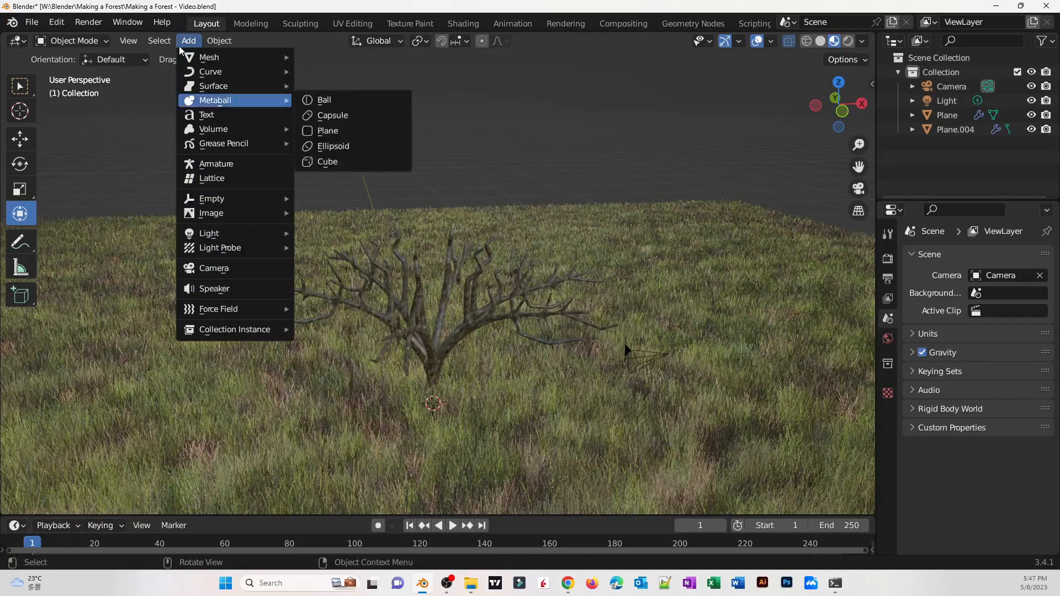
pyautogui.moveTo(231, 220)
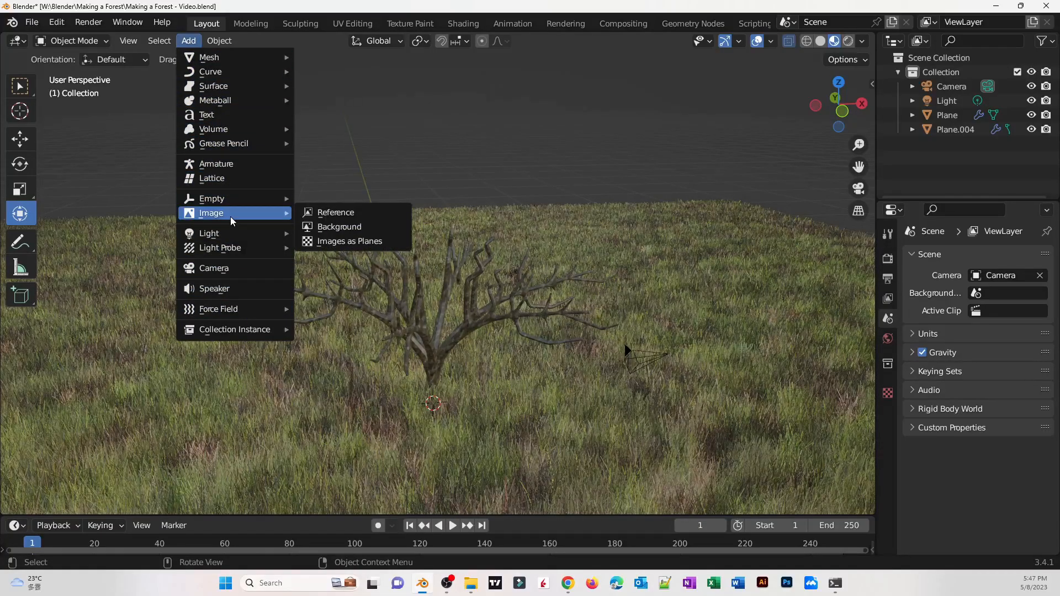
pyautogui.click(324, 244)
pyautogui.click(390, 101)
pyautogui.click(390, 101)
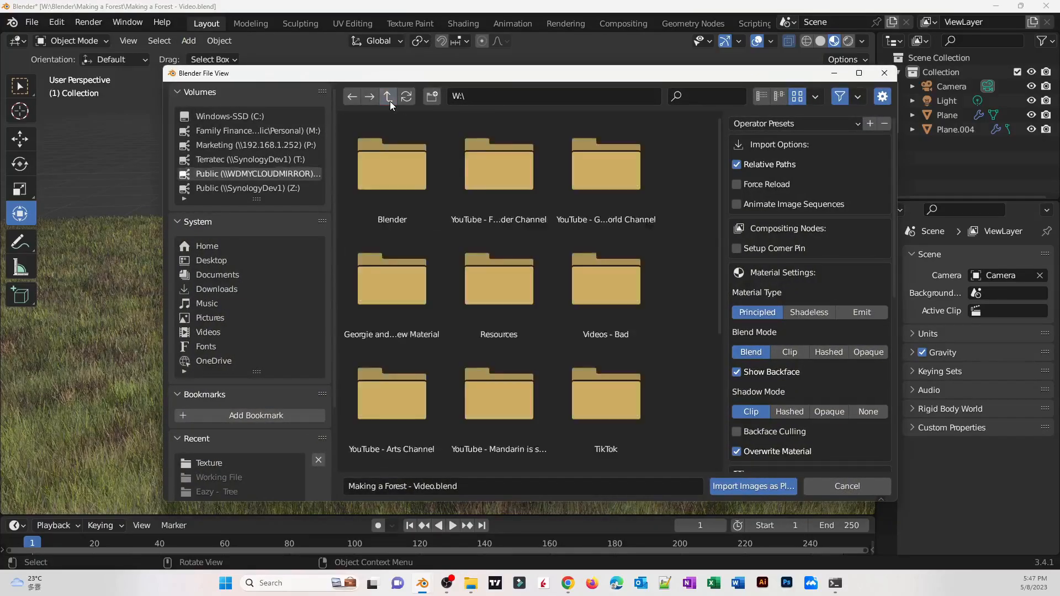
pyautogui.doubleClick(488, 309)
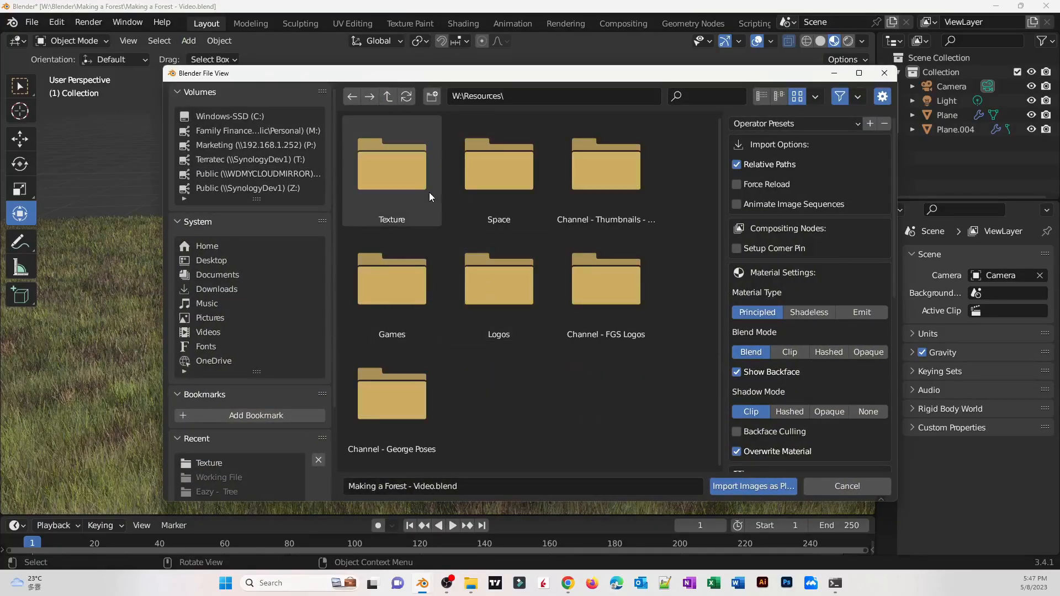
pyautogui.doubleClick(429, 191)
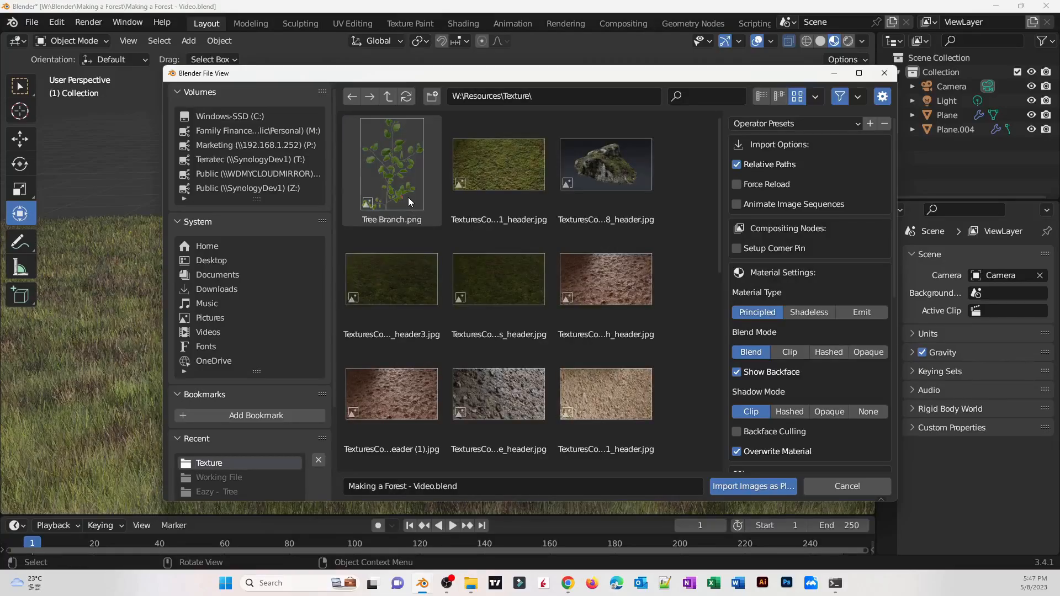
pyautogui.doubleClick(403, 195)
# Scale the tree branch plane up about 6.6 times
pyautogui.moveTo(381, 298); pyautogui.dragTo(357, 302, button='middle')
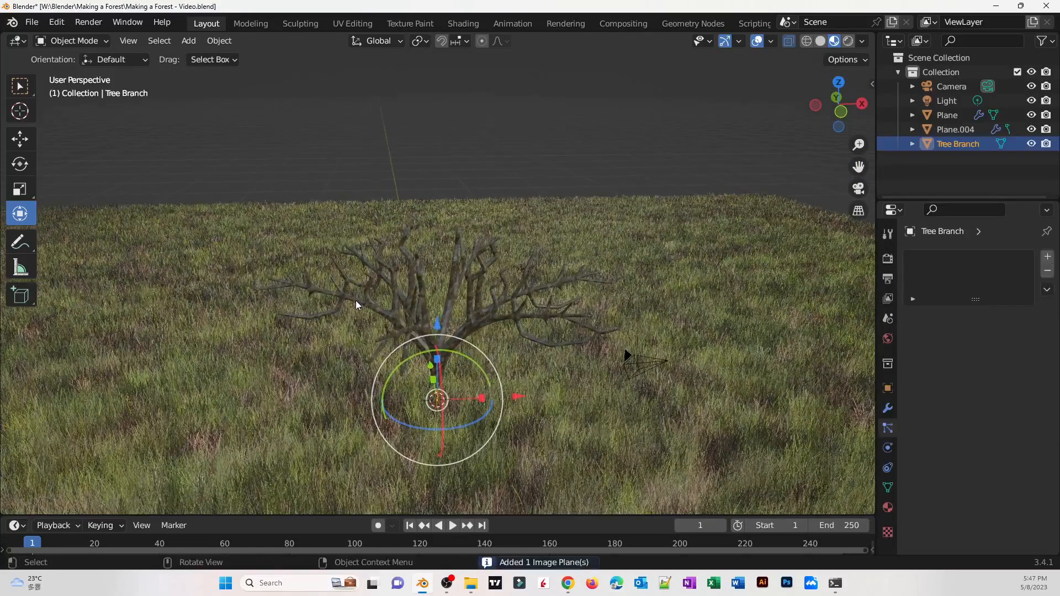
pyautogui.moveTo(454, 354); pyautogui.dragTo(422, 350, button='middle')
pyautogui.press('s')
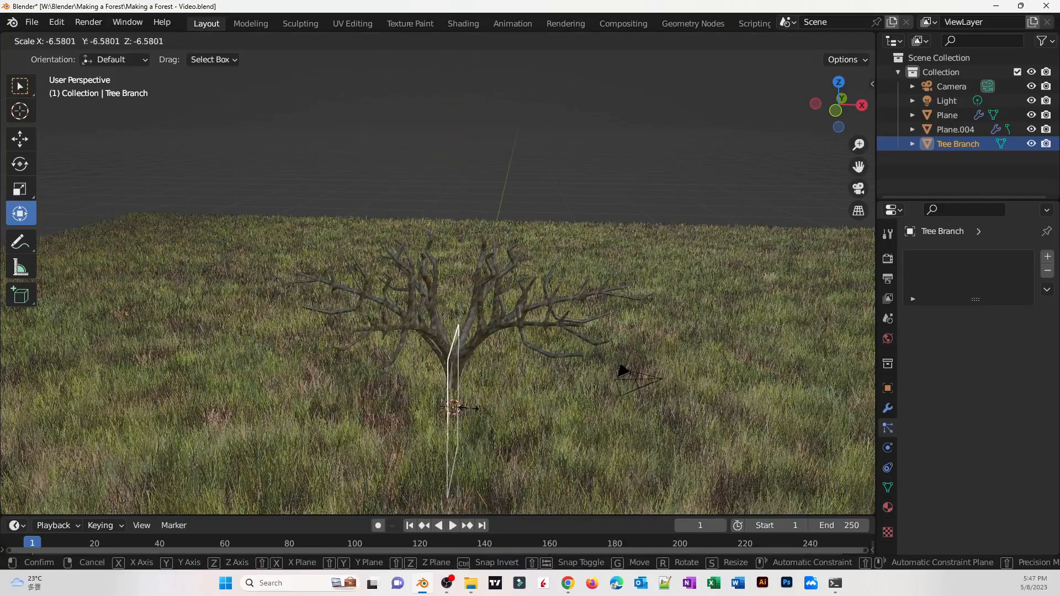
pyautogui.click(468, 416)
# Move the branch plane up above the tree's crown
pyautogui.moveTo(455, 411); pyautogui.dragTo(437, 387, button='middle')
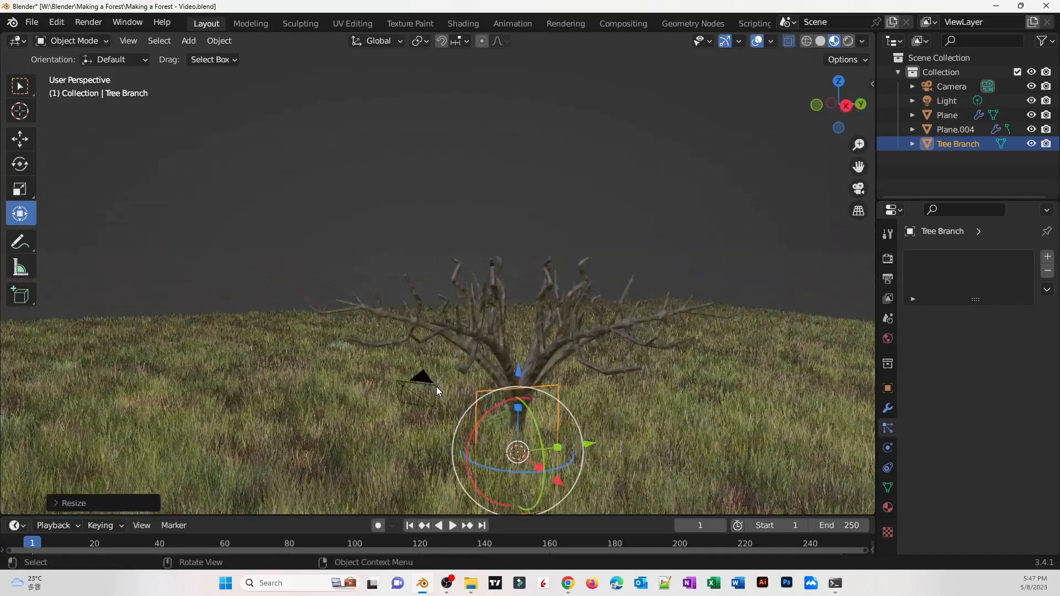
pyautogui.press('g')
pyautogui.click(389, 193)
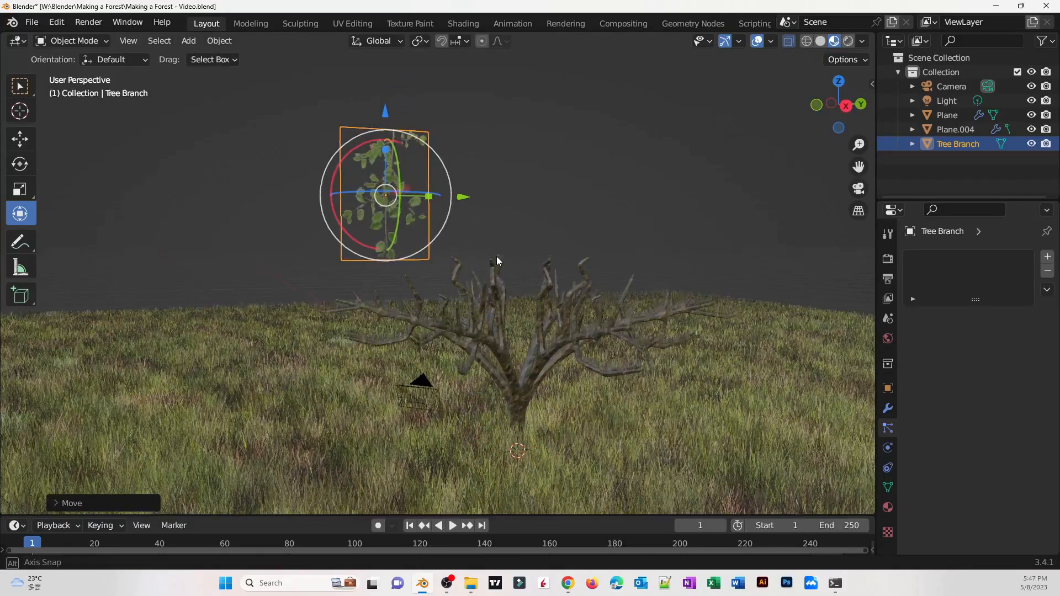
# Rotate the branch plane to tilt it among the upper branches
pyautogui.moveTo(497, 261); pyautogui.dragTo(569, 284, button='middle')
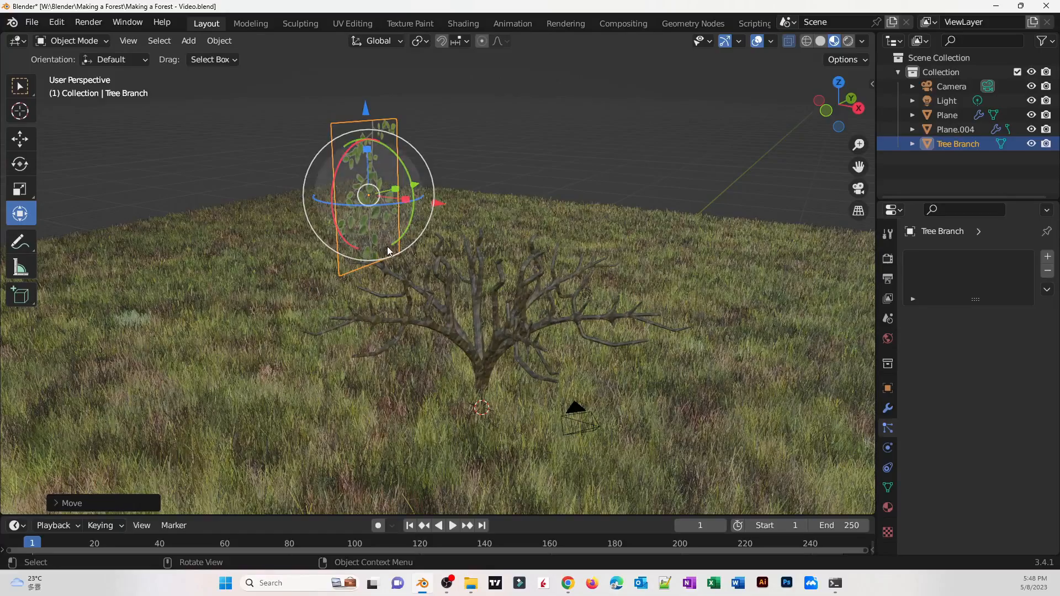
pyautogui.moveTo(391, 246)
pyautogui.mouseDown(button='middle')
pyautogui.moveTo(454, 250)
pyautogui.moveTo(405, 240)
pyautogui.mouseUp(button='middle')
pyautogui.moveTo(340, 224); pyautogui.dragTo(368, 241)
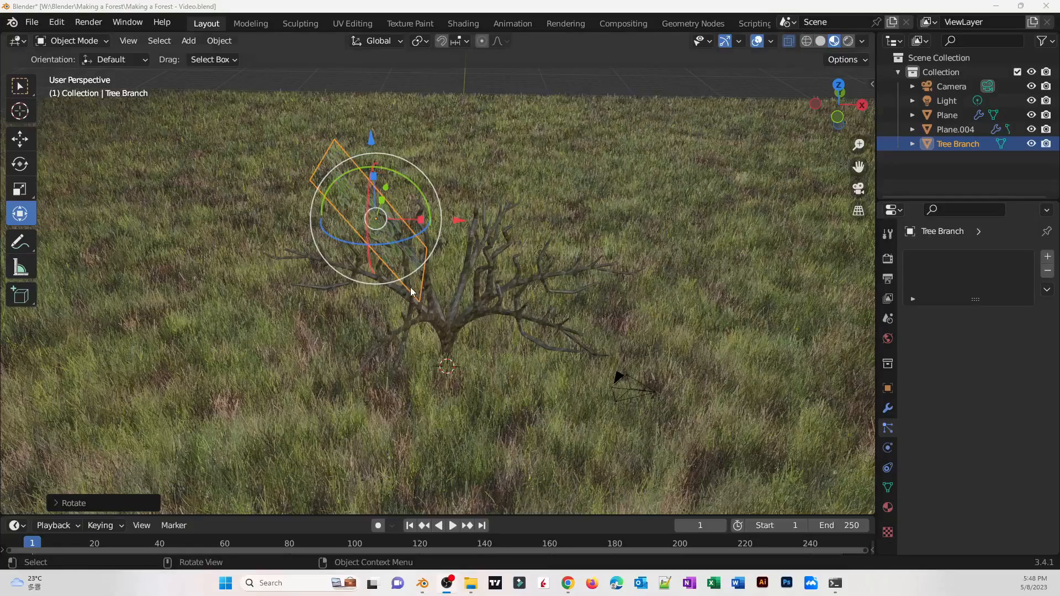
# Paste several copies of the branch plane and rotate and move them into a leafy cluster
pyautogui.hotkey('ctrl', 'v')
pyautogui.press('r')
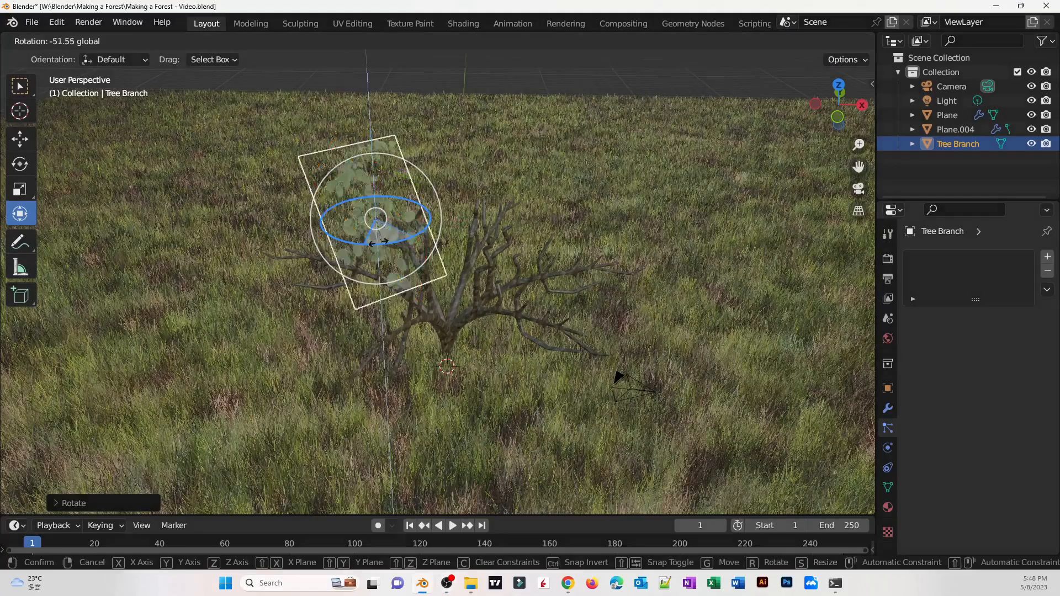
pyautogui.press('Escape')
pyautogui.press('r')
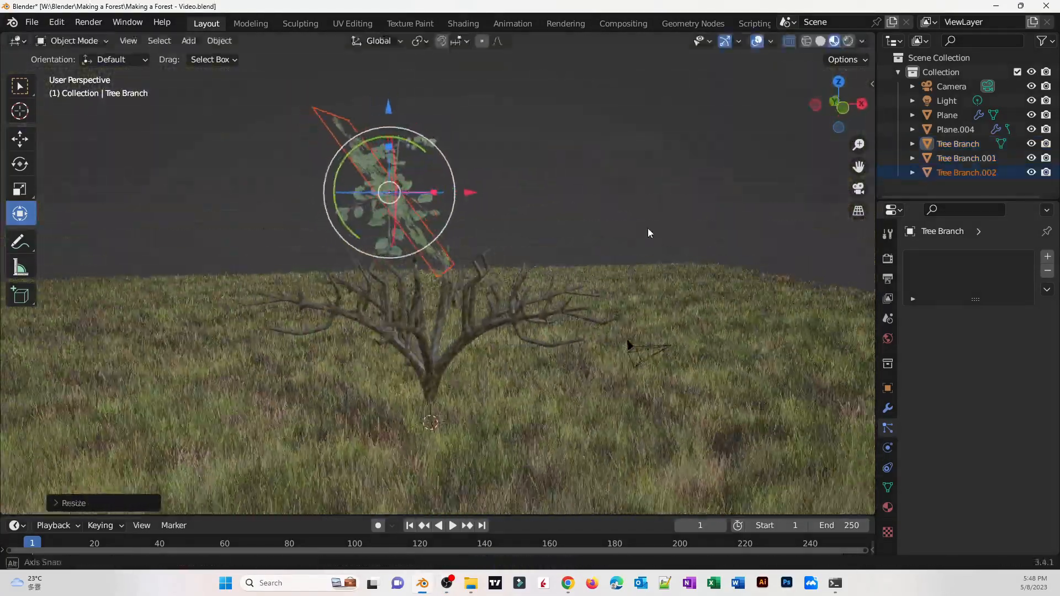
pyautogui.press('r')
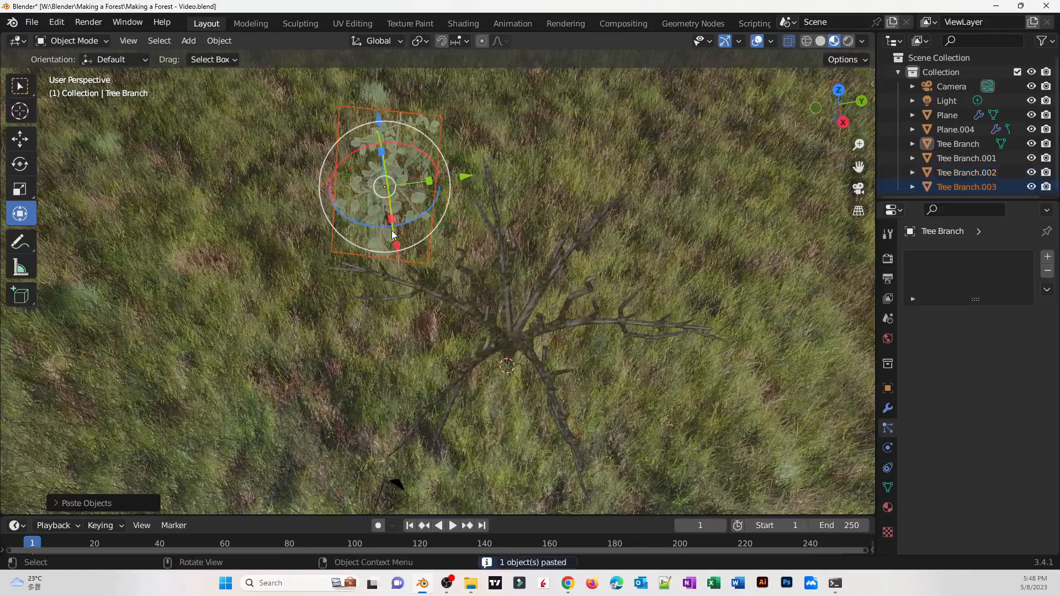
pyautogui.press('r')
pyautogui.click(515, 192)
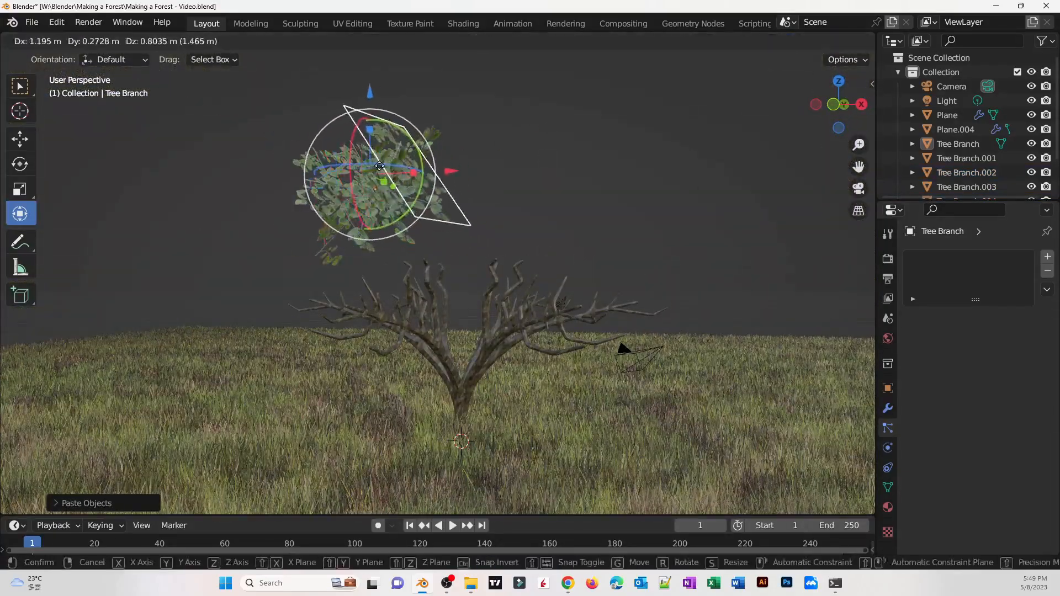
pyautogui.press('r')
pyautogui.press('r')
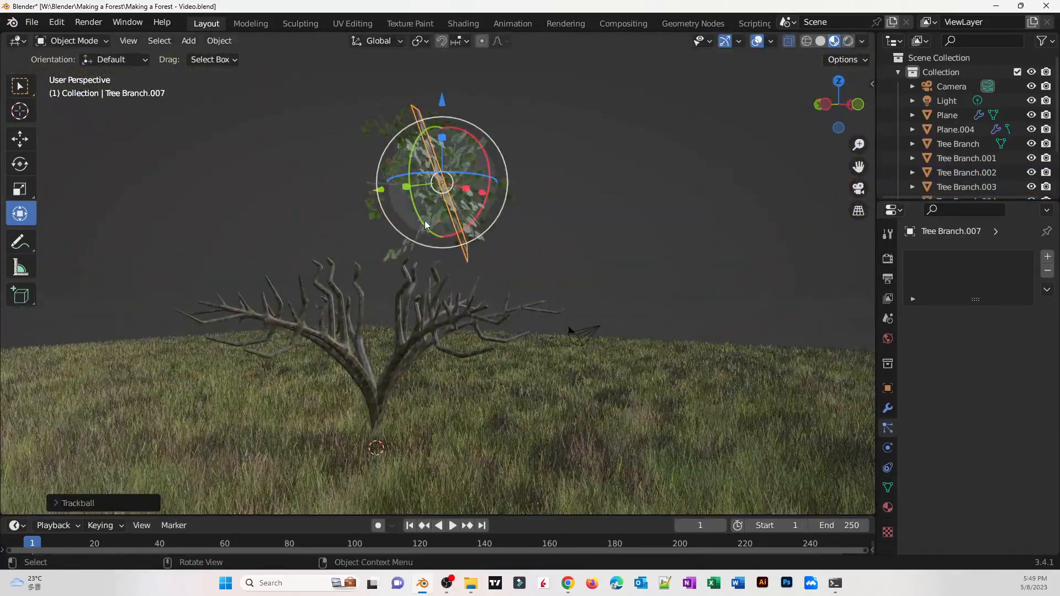
pyautogui.press('r')
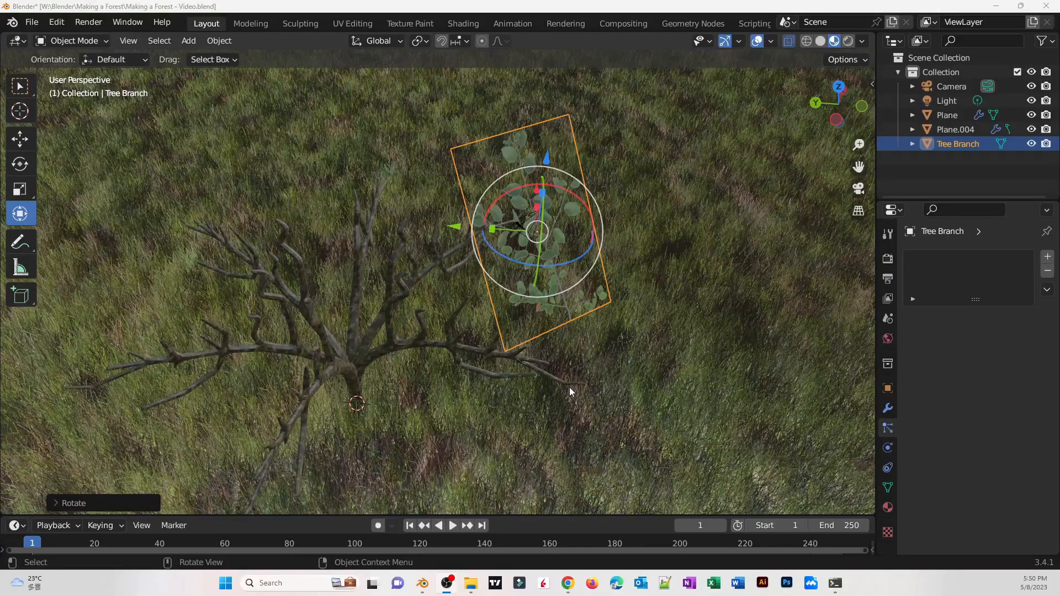
pyautogui.moveTo(581, 362); pyautogui.dragTo(664, 327, button='middle')
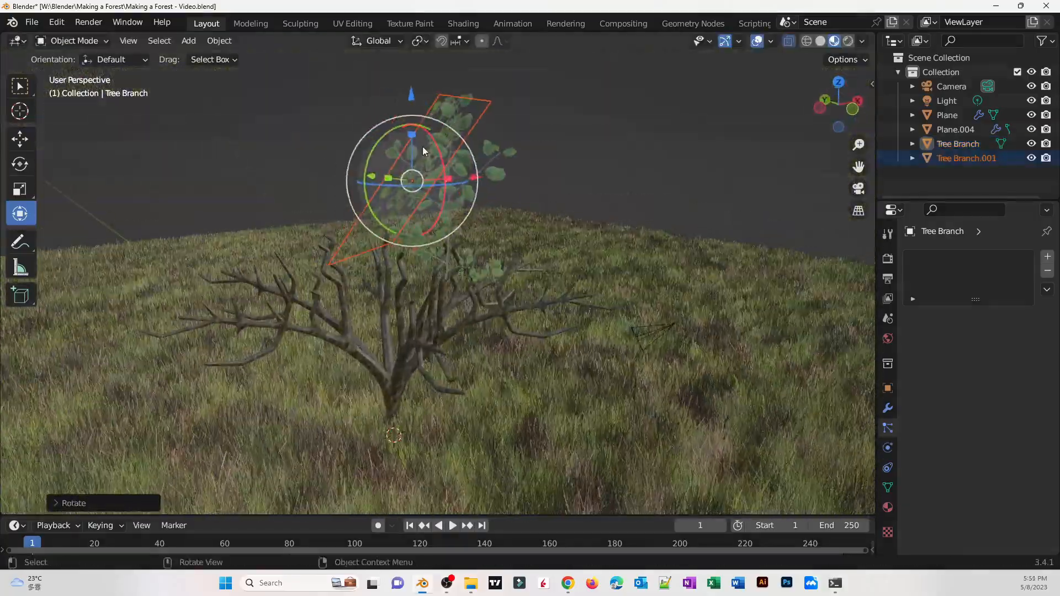
pyautogui.hotkey('ctrl', 'v')
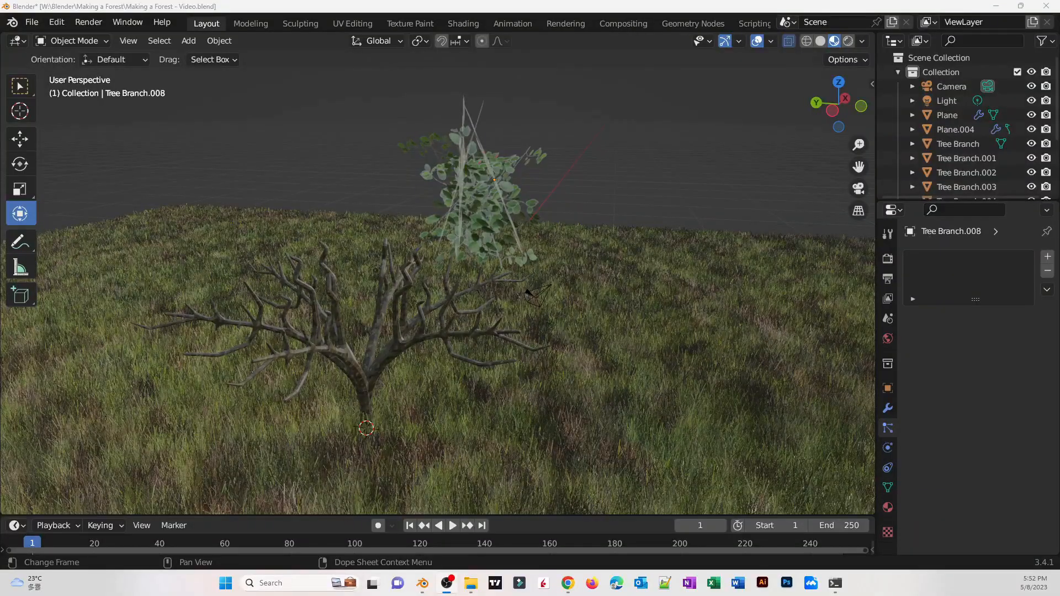
# Box-select all the branch plane copies and join them into one object
pyautogui.moveTo(497, 243); pyautogui.dragTo(432, 243, button='middle')
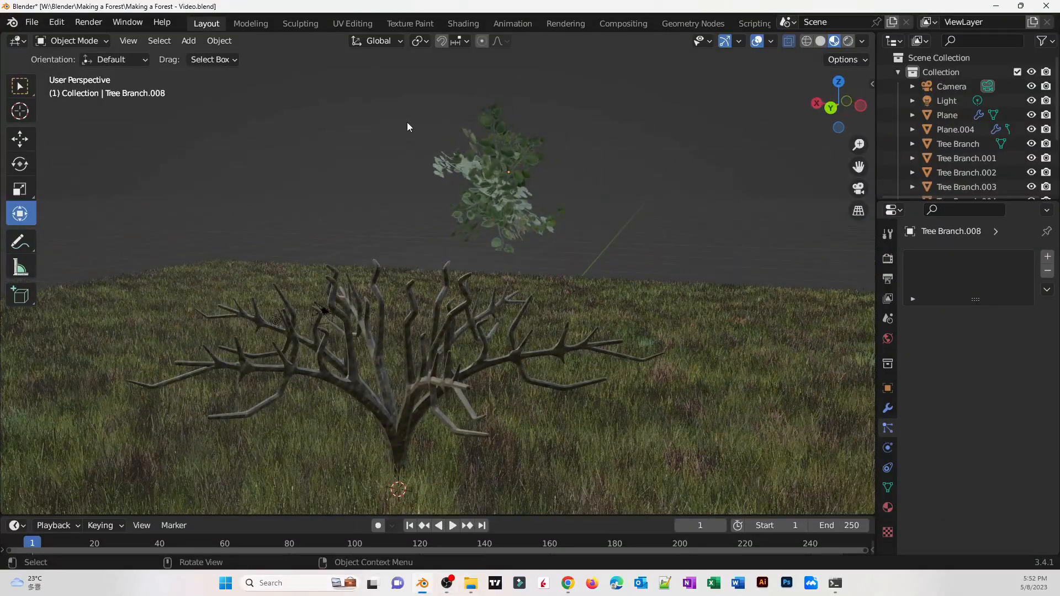
pyautogui.moveTo(474, 100); pyautogui.dragTo(645, 257)
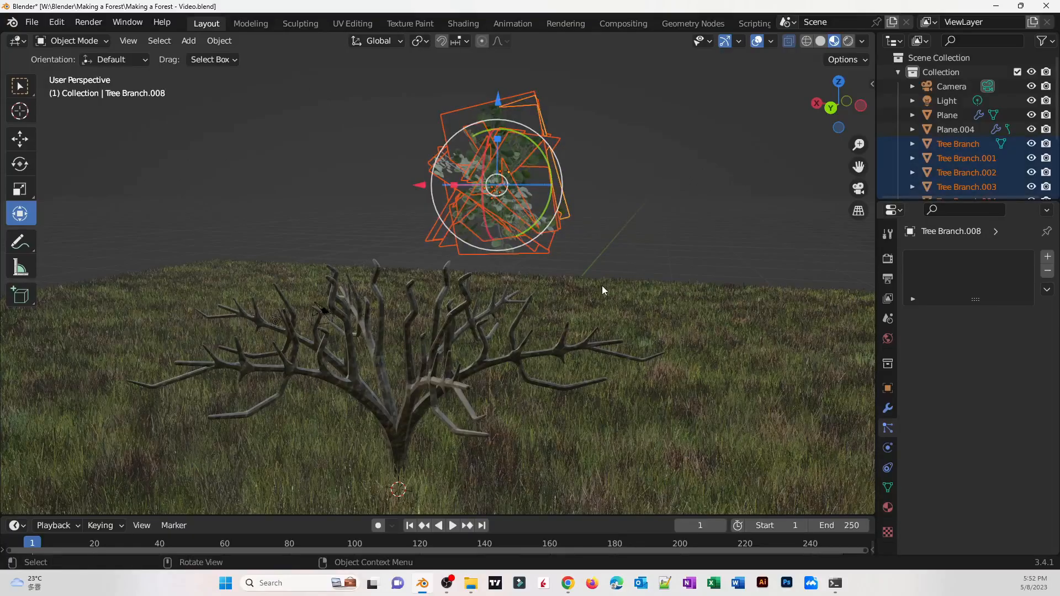
pyautogui.rightClick(499, 195)
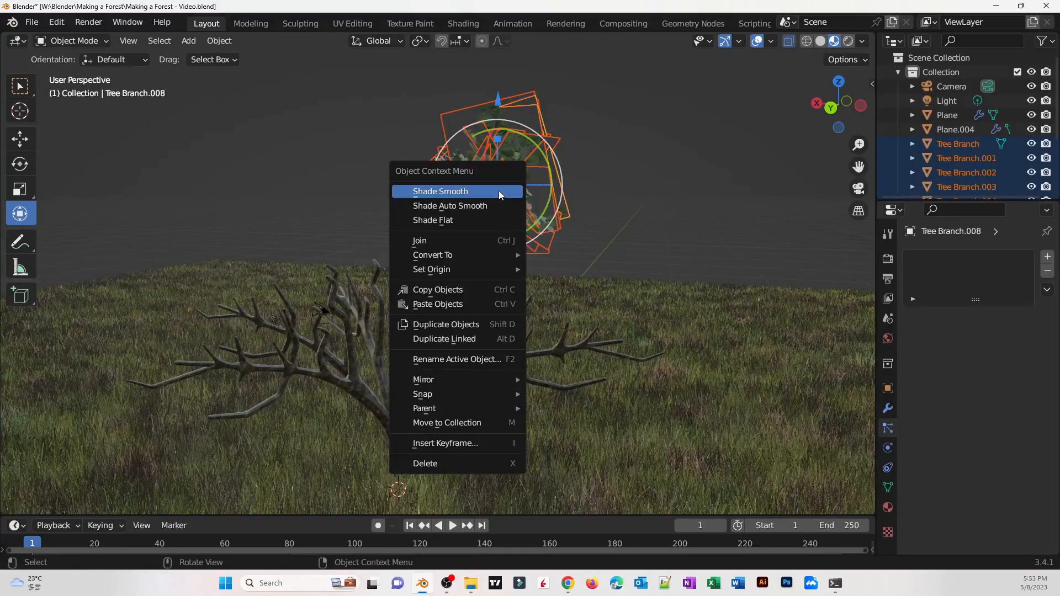
pyautogui.click(425, 243)
# Trackball-rotate the joined leaf cluster
pyautogui.moveTo(423, 241); pyautogui.dragTo(568, 258, button='middle')
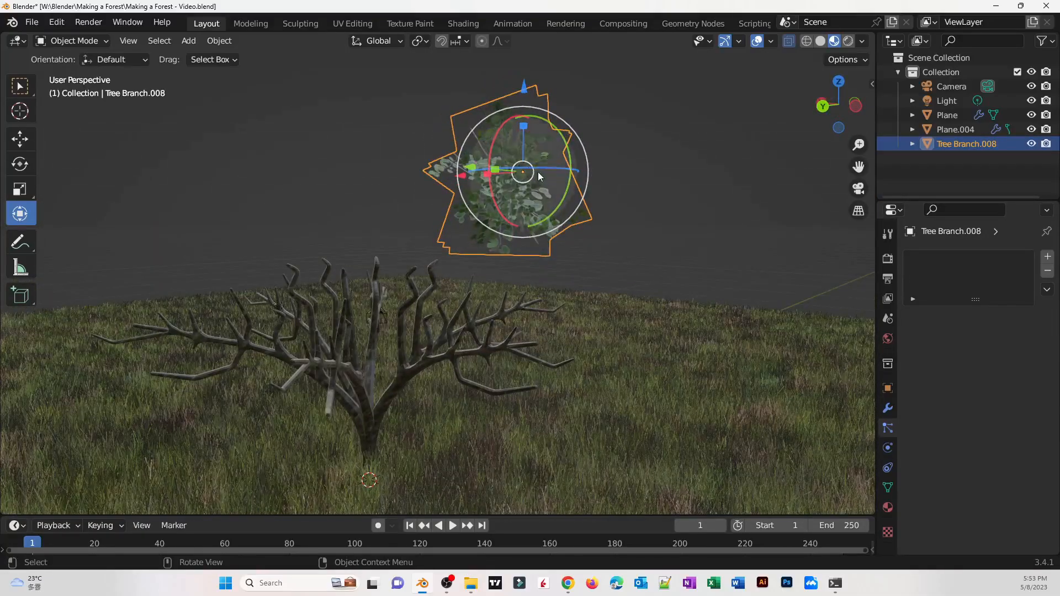
pyautogui.moveTo(537, 174); pyautogui.dragTo(500, 255)
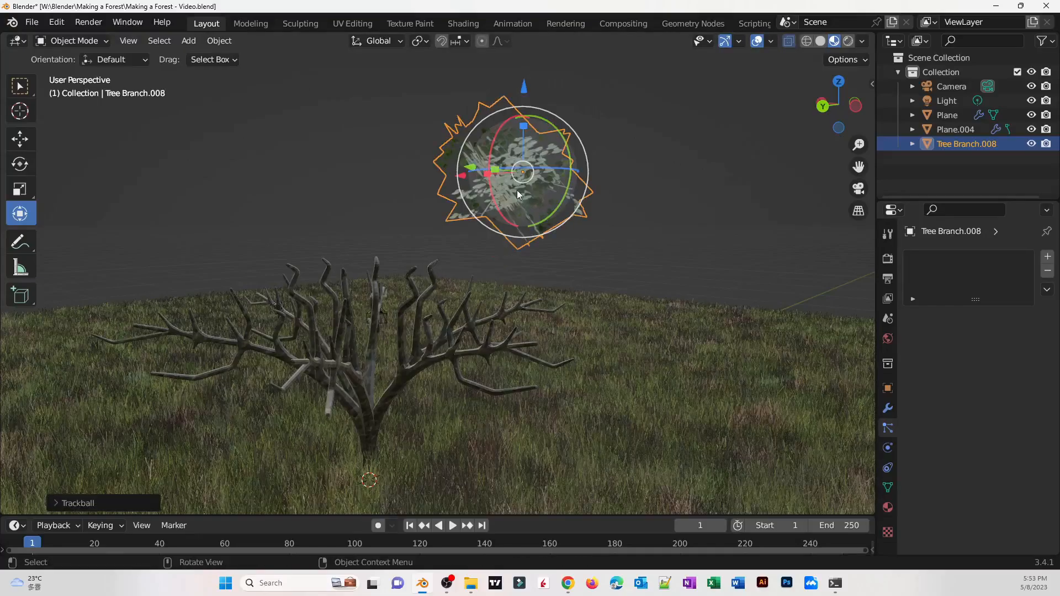
# Move the joined leaf cluster down onto the tree's crown among the upper branches
pyautogui.moveTo(519, 179); pyautogui.dragTo(338, 255)
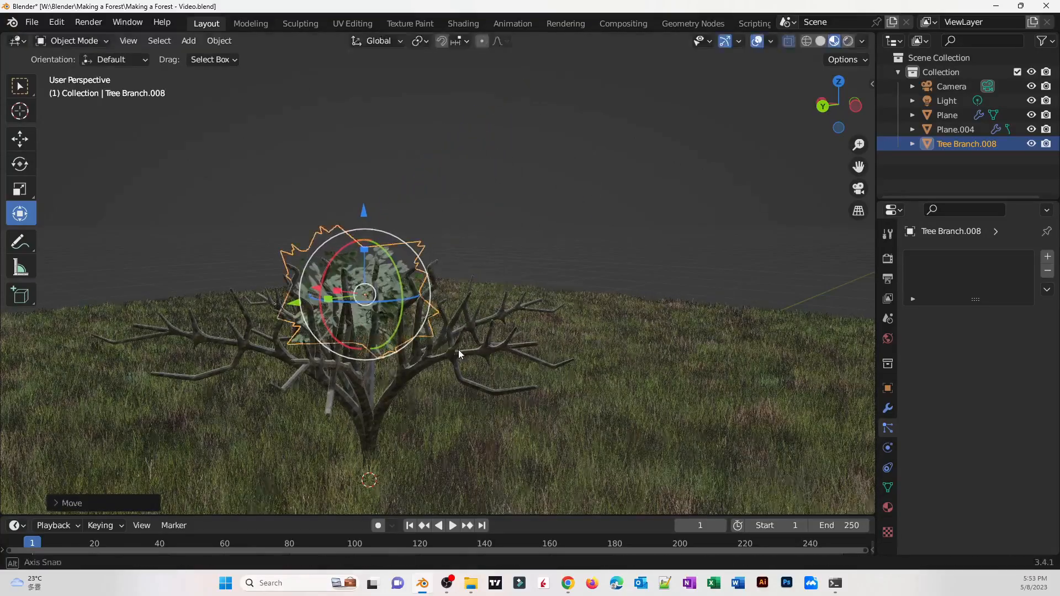
pyautogui.moveTo(338, 255); pyautogui.dragTo(520, 247, button='middle')
pyautogui.press('g')
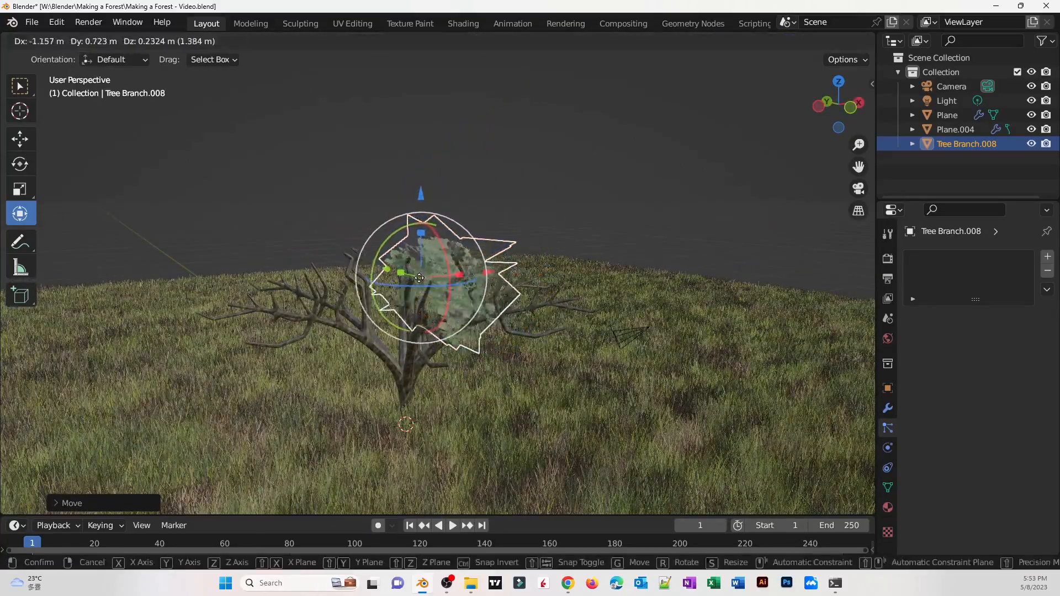
pyautogui.click(404, 280)
pyautogui.moveTo(404, 281); pyautogui.dragTo(287, 309, button='middle')
# Paste copies of the leaf cluster, scaling and moving them around the tree crown
pyautogui.hotkey('ctrl', 'c')
pyautogui.hotkey('ctrl', 'v')
pyautogui.moveTo(442, 309); pyautogui.dragTo(481, 304, button='middle')
pyautogui.press('g')
pyautogui.click(593, 299)
pyautogui.moveTo(592, 299); pyautogui.dragTo(530, 287, button='middle')
pyautogui.hotkey('ctrl', 'v')
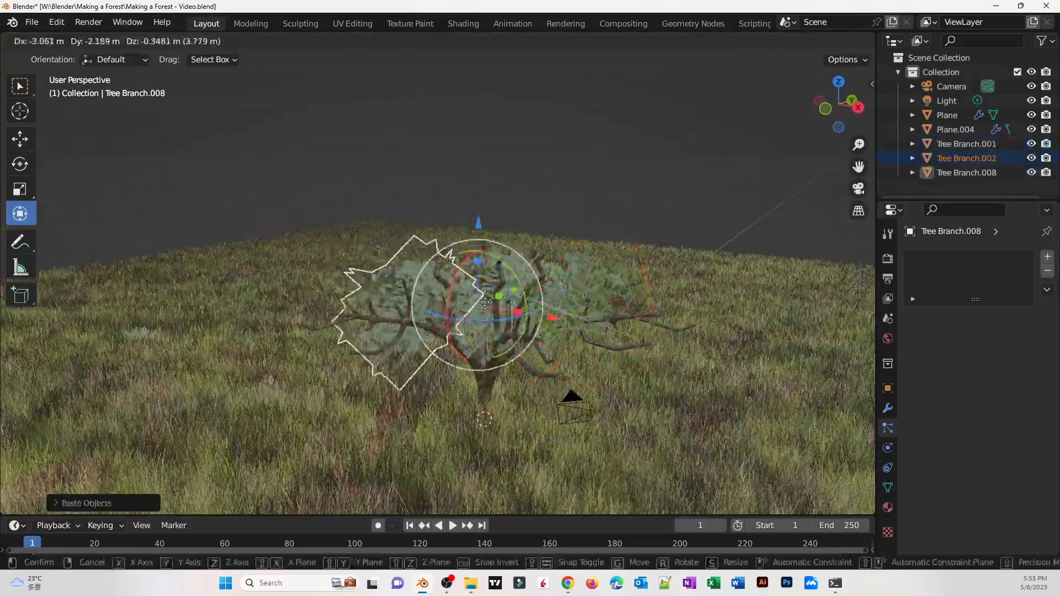
pyautogui.hotkey('ctrl', 'c')
pyautogui.moveTo(481, 315); pyautogui.dragTo(519, 282, button='middle')
pyautogui.hotkey('ctrl', 'v')
pyautogui.press('s')
pyautogui.hotkey('ctrl', 'v')
pyautogui.press('g')
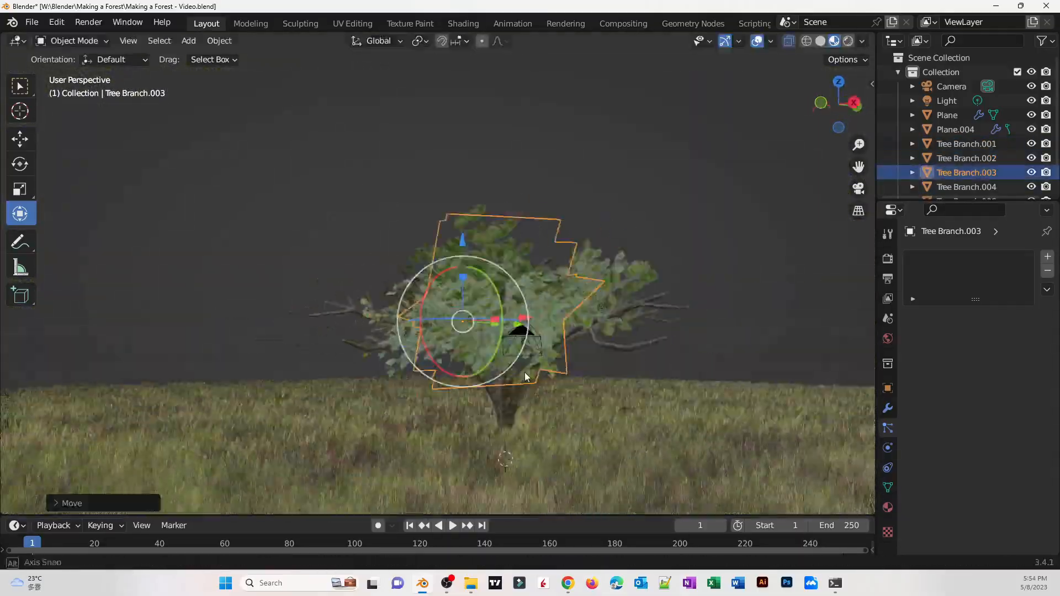
pyautogui.moveTo(525, 374); pyautogui.dragTo(570, 324, button='middle')
# Paste more leaf cluster copies and move each one to fill out the sides of the crown
pyautogui.hotkey('ctrl', 'c')
pyautogui.hotkey('ctrl', 'v')
pyautogui.press('g')
pyautogui.click(519, 381)
pyautogui.moveTo(519, 381); pyautogui.dragTo(607, 290, button='middle')
pyautogui.hotkey('ctrl', 'v')
pyautogui.press('g')
pyautogui.click(560, 284)
pyautogui.hotkey('ctrl', 'v')
pyautogui.press('g')
pyautogui.click(591, 279)
pyautogui.hotkey('ctrl', 'v')
pyautogui.press('g')
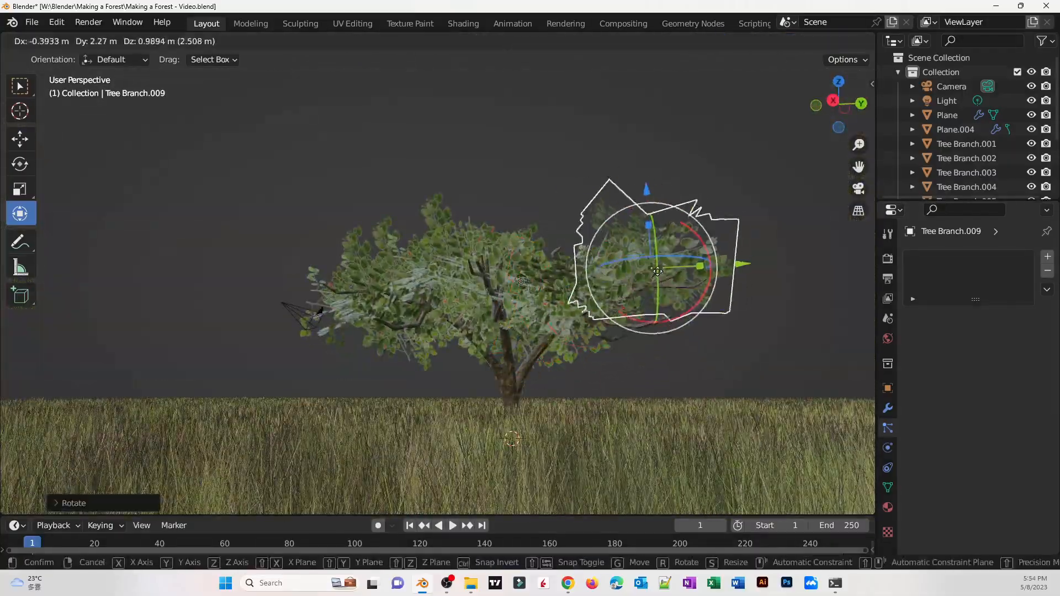
# Rotate and move further pasted leaf clusters to cover the remaining gaps in the canopy
pyautogui.click(656, 266)
pyautogui.hotkey('ctrl', 'v')
pyautogui.moveTo(655, 265); pyautogui.dragTo(433, 433, button='middle')
pyautogui.hotkey('ctrl', 'c')
pyautogui.hotkey('ctrl', 'v')
pyautogui.moveTo(442, 358); pyautogui.dragTo(551, 380, button='middle')
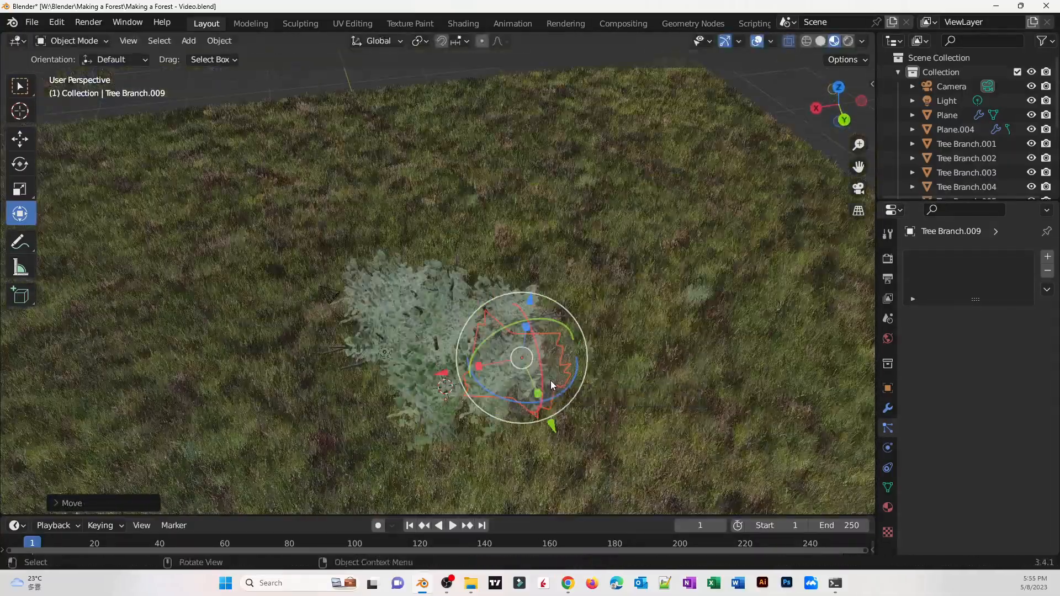
pyautogui.hotkey('ctrl', 'c')
pyautogui.hotkey('ctrl', 'v')
pyautogui.moveTo(520, 359); pyautogui.dragTo(515, 317)
pyautogui.hotkey('ctrl', 'v')
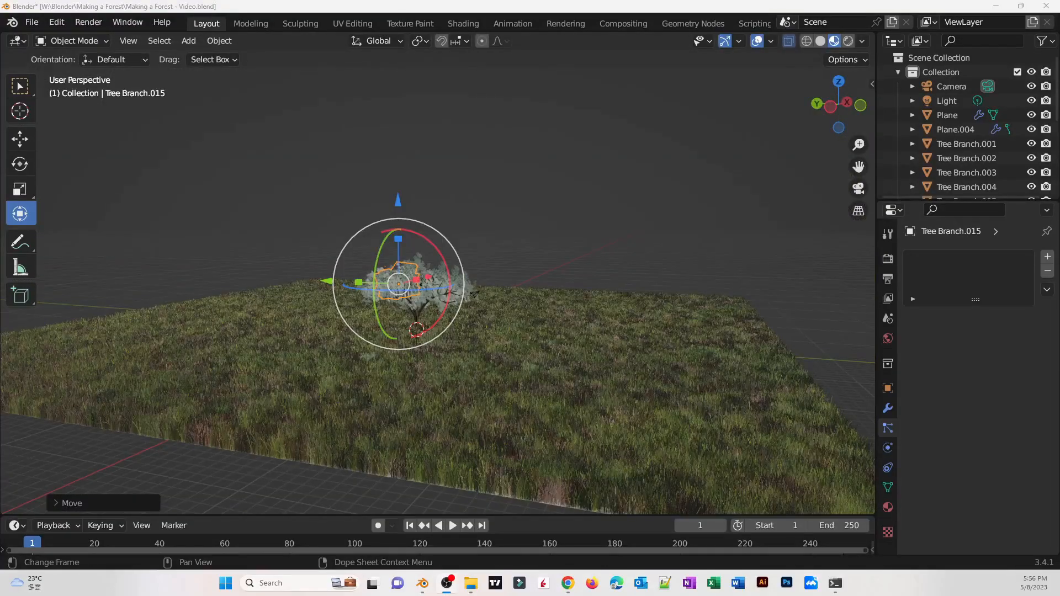
pyautogui.moveTo(511, 370); pyautogui.dragTo(501, 382, button='middle')
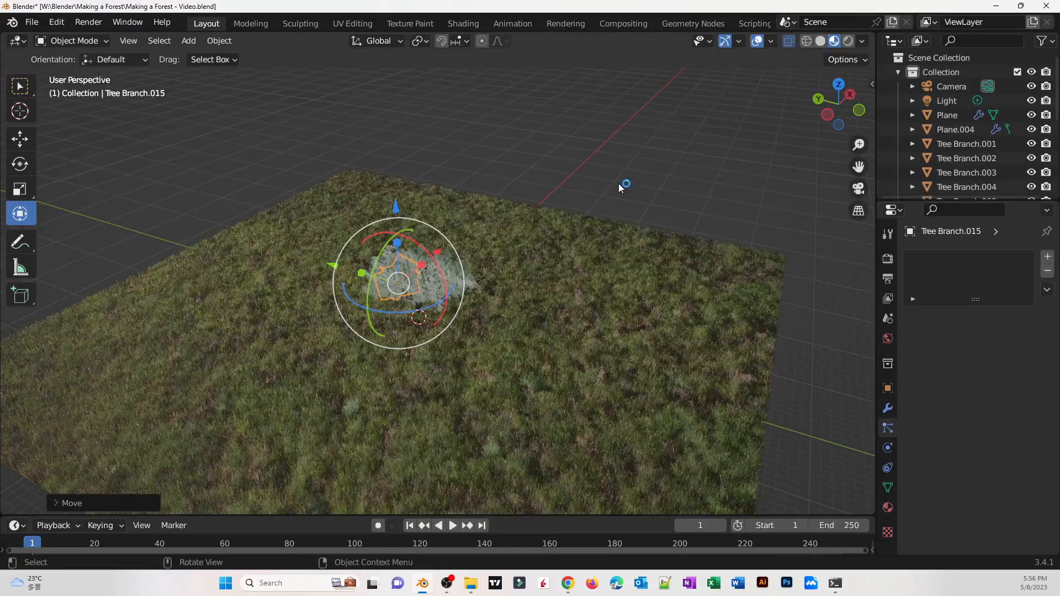
pyautogui.scroll(5, 435, 331)
pyautogui.scroll(-5, 472, 319)
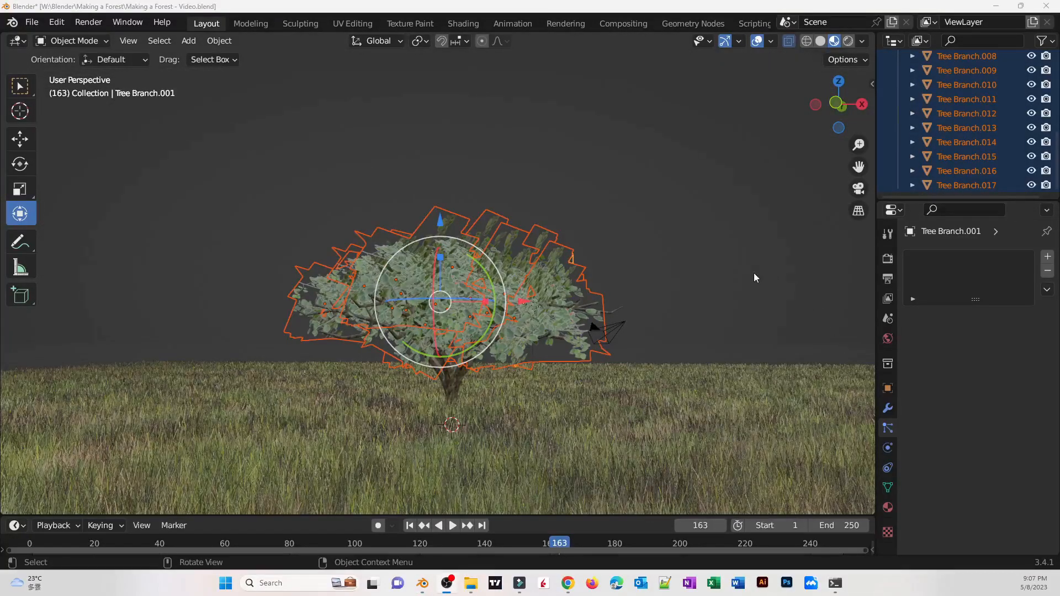
# Join all the selected leaf cluster planes into a single canopy object
pyautogui.moveTo(755, 278); pyautogui.dragTo(755, 317, button='middle')
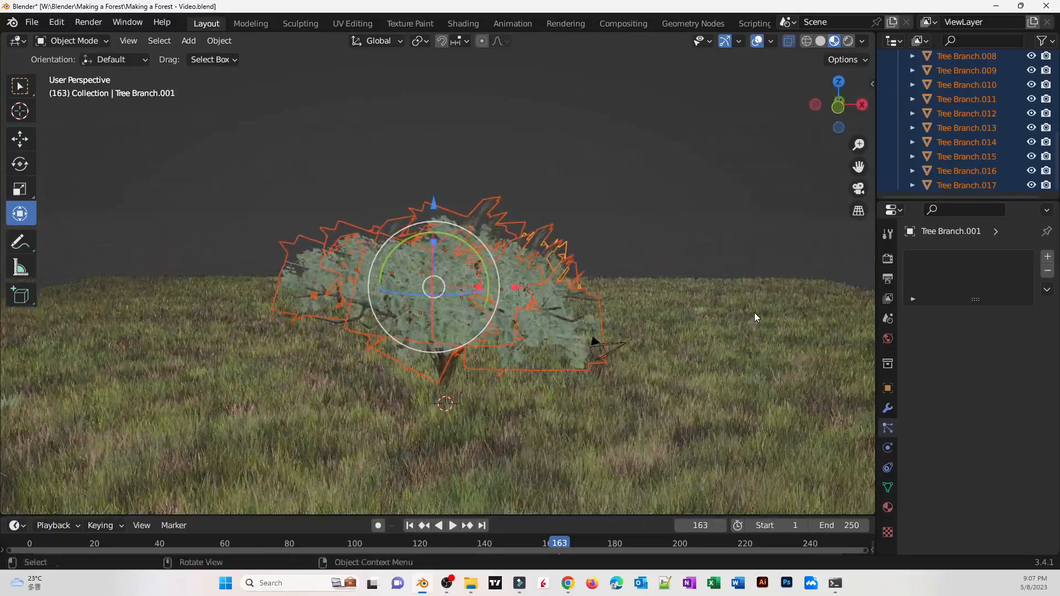
pyautogui.rightClick(449, 289)
pyautogui.click(393, 328)
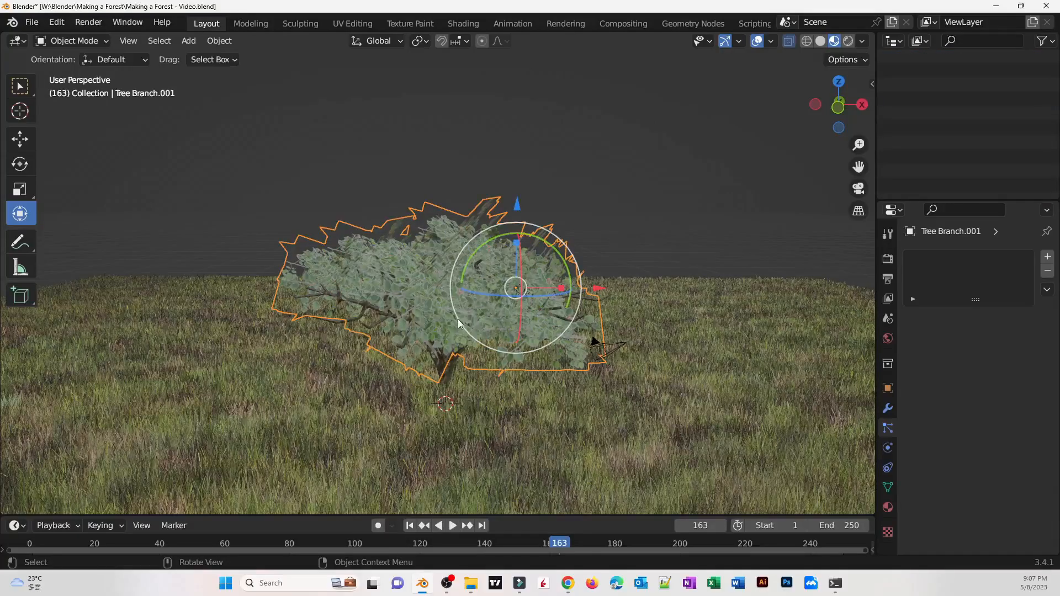
pyautogui.moveTo(459, 320); pyautogui.dragTo(496, 309, button='middle')
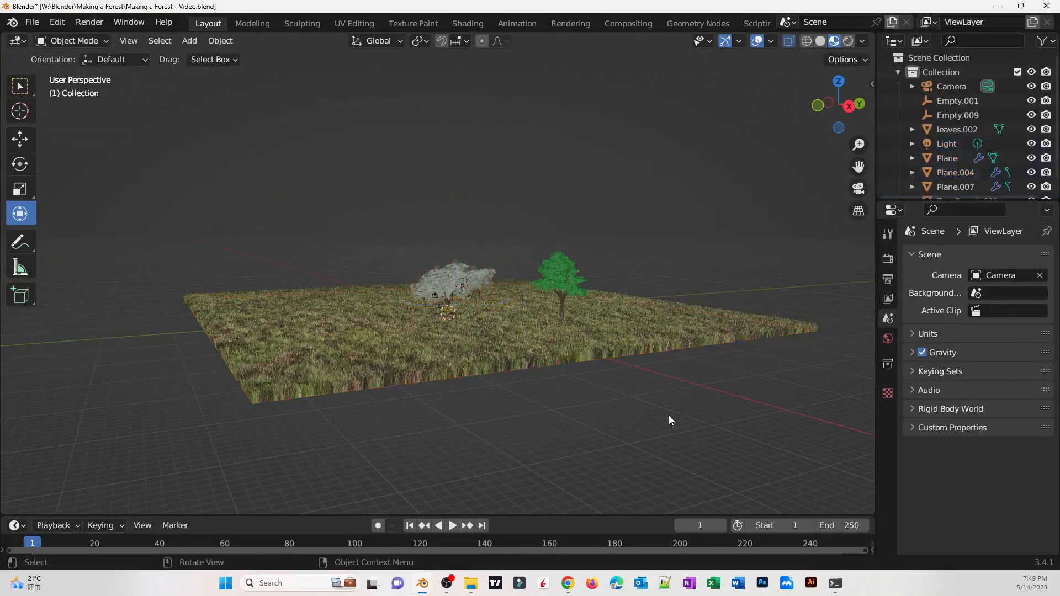
# Paste copies of the leaves object and move them onto the tree trunks across the grass plane
pyautogui.hotkey('ctrl', 'v')
pyautogui.moveTo(668, 415); pyautogui.dragTo(625, 334, button='middle')
pyautogui.press('g')
pyautogui.moveTo(455, 398); pyautogui.dragTo(596, 351, button='middle')
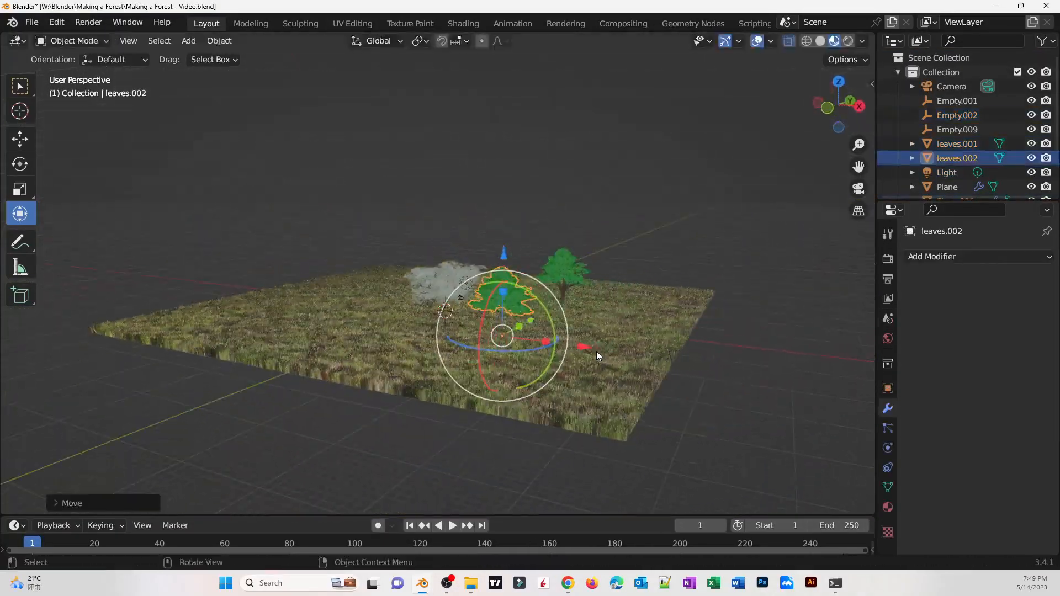
pyautogui.hotkey('ctrl', 'v')
pyautogui.press('g')
pyautogui.moveTo(487, 276); pyautogui.dragTo(513, 354, button='middle')
pyautogui.press('g')
pyautogui.click(594, 271)
pyautogui.click(529, 343)
pyautogui.press('g')
pyautogui.moveTo(419, 387); pyautogui.dragTo(388, 325, button='middle')
pyautogui.click(386, 310)
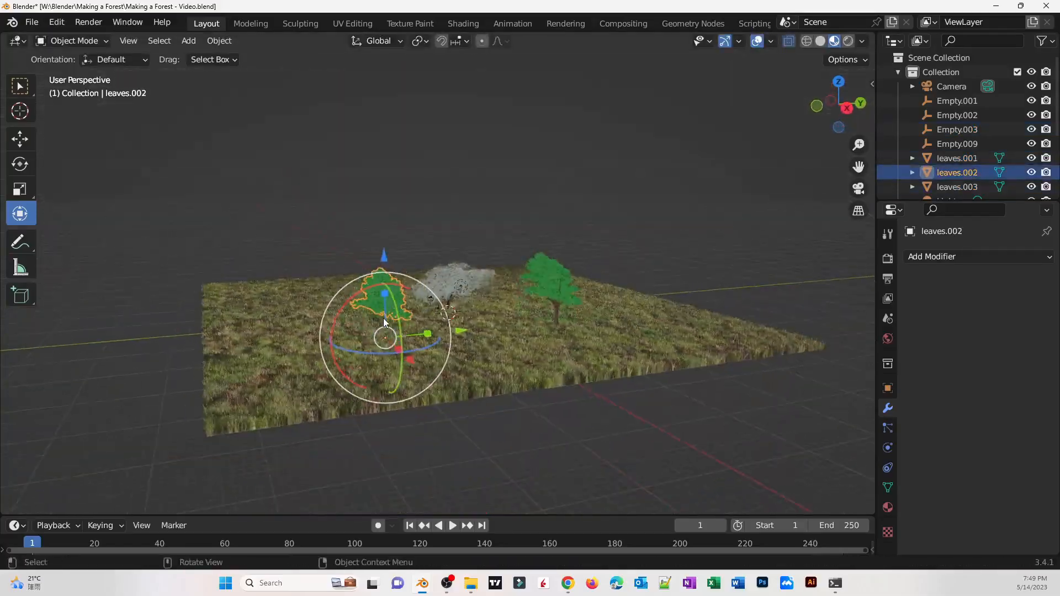
# Paste, rotate and move more leaf copies to place canopies on the remaining trees
pyautogui.scroll(5, 381, 326)
pyautogui.moveTo(289, 348); pyautogui.dragTo(353, 331, button='middle')
pyautogui.click(730, 365)
pyautogui.scroll(-6, 774, 413)
pyautogui.press('g')
pyautogui.moveTo(464, 381); pyautogui.dragTo(529, 321, button='middle')
pyautogui.press('r')
pyautogui.click(436, 270)
pyautogui.press('g')
pyautogui.hotkey('ctrl', 'v')
pyautogui.press('g')
pyautogui.click(562, 327)
pyautogui.click(418, 403)
pyautogui.click(529, 326)
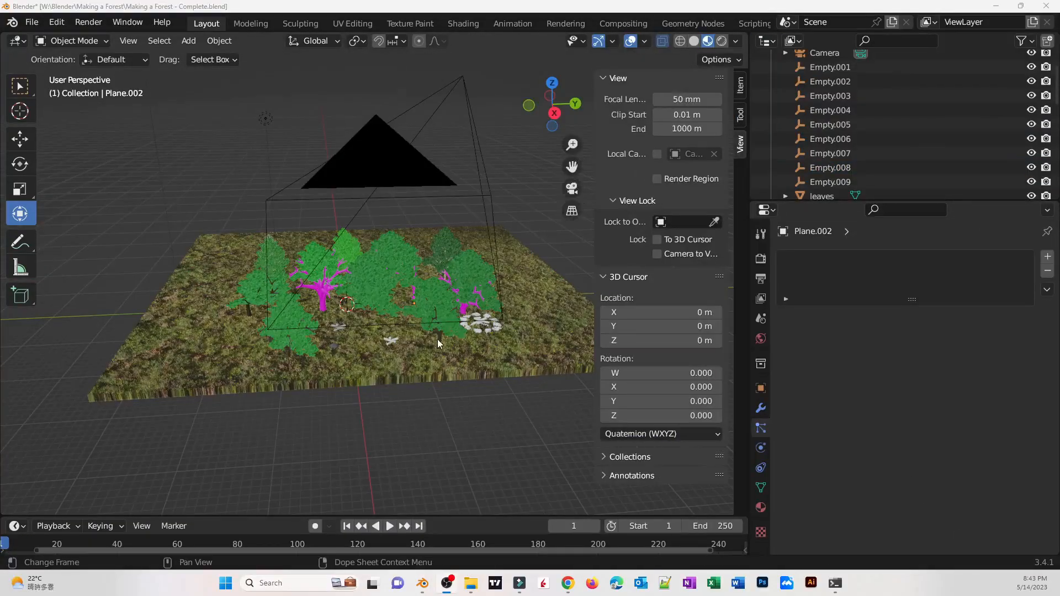
pyautogui.moveTo(437, 342); pyautogui.dragTo(63, 417, button='middle')
pyautogui.scroll(5, 491, 371)
pyautogui.scroll(3, 323, 383)
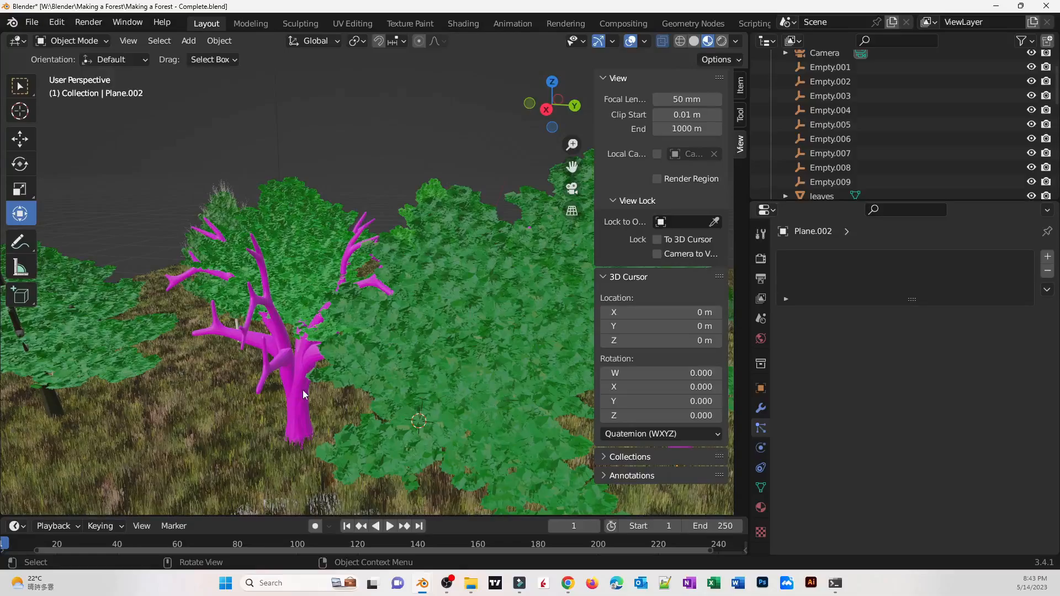
# Unlink the mossy bark image from the trunk's material in Shading and browse the parent folder for a replacement image
pyautogui.click(325, 244)
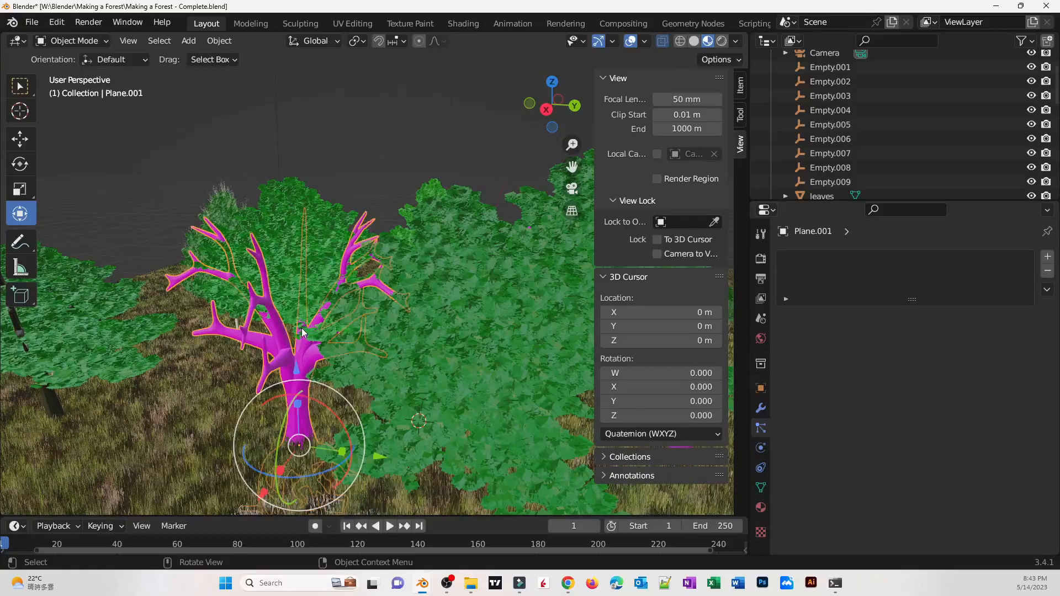
pyautogui.click(464, 24)
pyautogui.scroll(5, 450, 478)
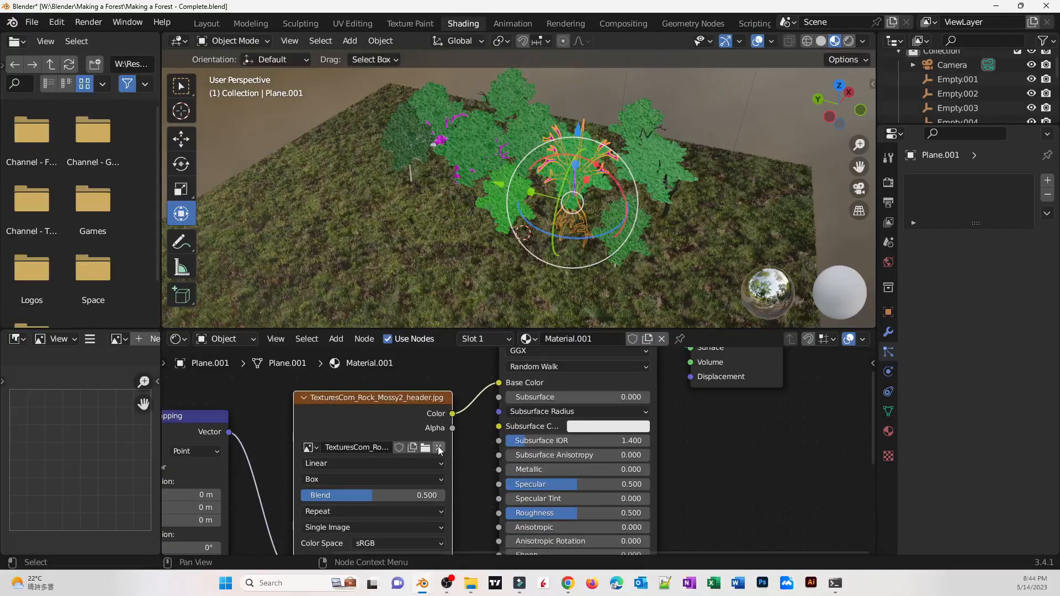
pyautogui.click(439, 447)
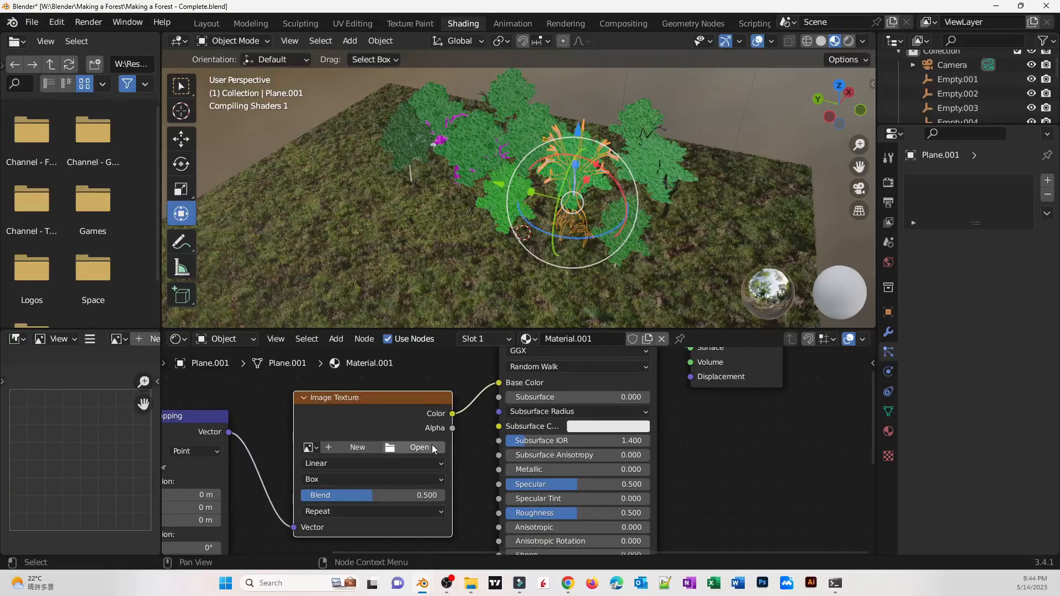
pyautogui.click(430, 447)
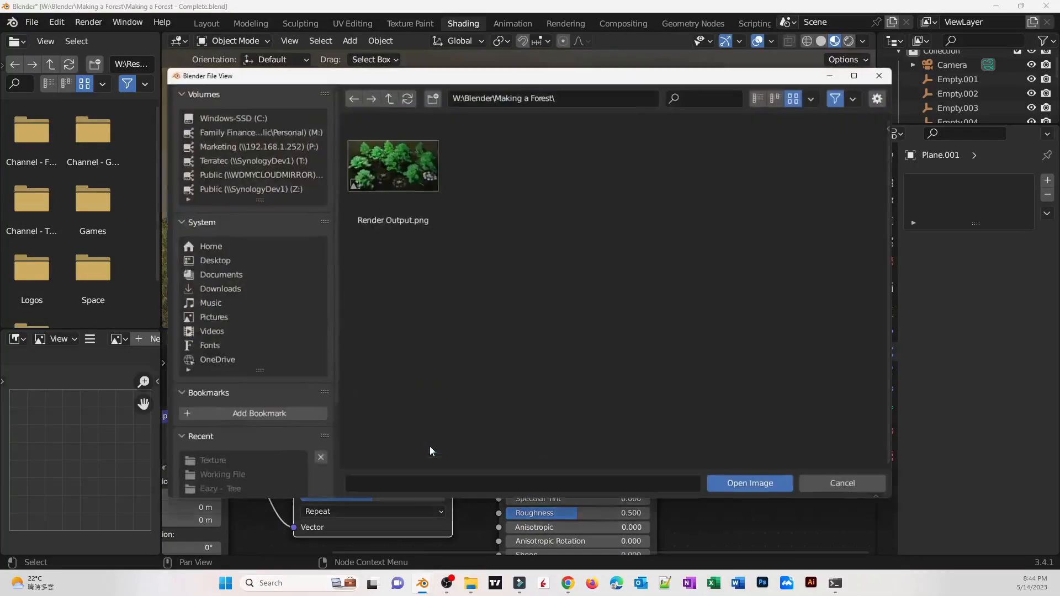
pyautogui.click(386, 96)
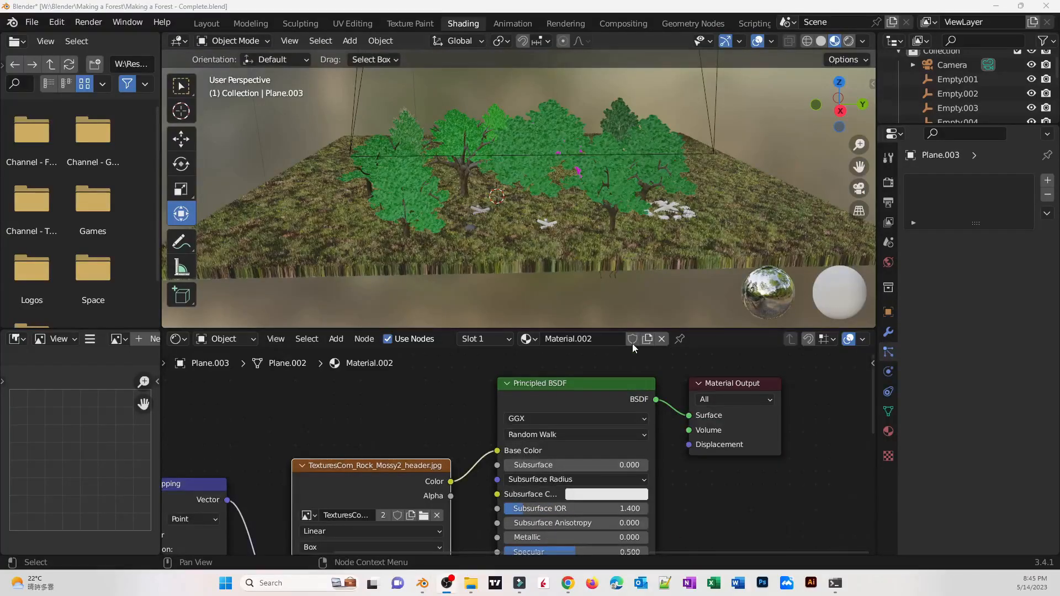
# Return to the Layout workspace and orbit around the forest scene to review it
pyautogui.click(206, 24)
pyautogui.moveTo(504, 326)
pyautogui.mouseDown(button='middle')
pyautogui.moveTo(404, 356)
pyautogui.moveTo(433, 317)
pyautogui.moveTo(415, 320)
pyautogui.moveTo(482, 293)
pyautogui.moveTo(538, 292)
pyautogui.moveTo(386, 309)
pyautogui.moveTo(554, 272)
pyautogui.moveTo(509, 264)
pyautogui.moveTo(452, 299)
pyautogui.moveTo(387, 316)
pyautogui.moveTo(359, 304)
pyautogui.moveTo(399, 290)
pyautogui.moveTo(438, 395)
pyautogui.moveTo(215, 398)
pyautogui.moveTo(95, 370)
pyautogui.moveTo(663, 398)
pyautogui.moveTo(523, 434)
pyautogui.mouseUp(button='middle')
pyautogui.scroll(-4, 385, 310)
pyautogui.scroll(5, 413, 311)
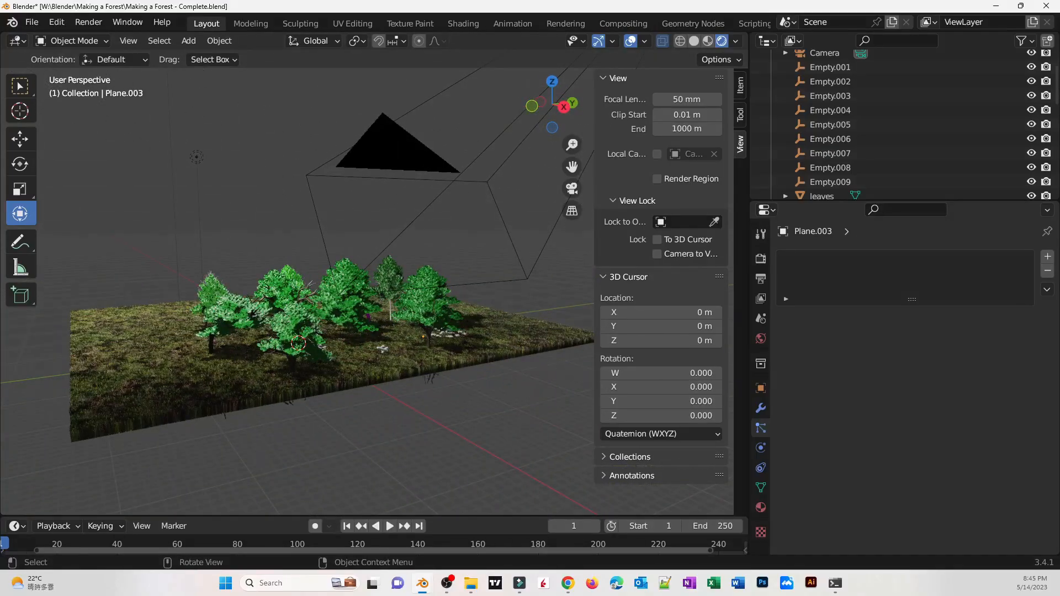